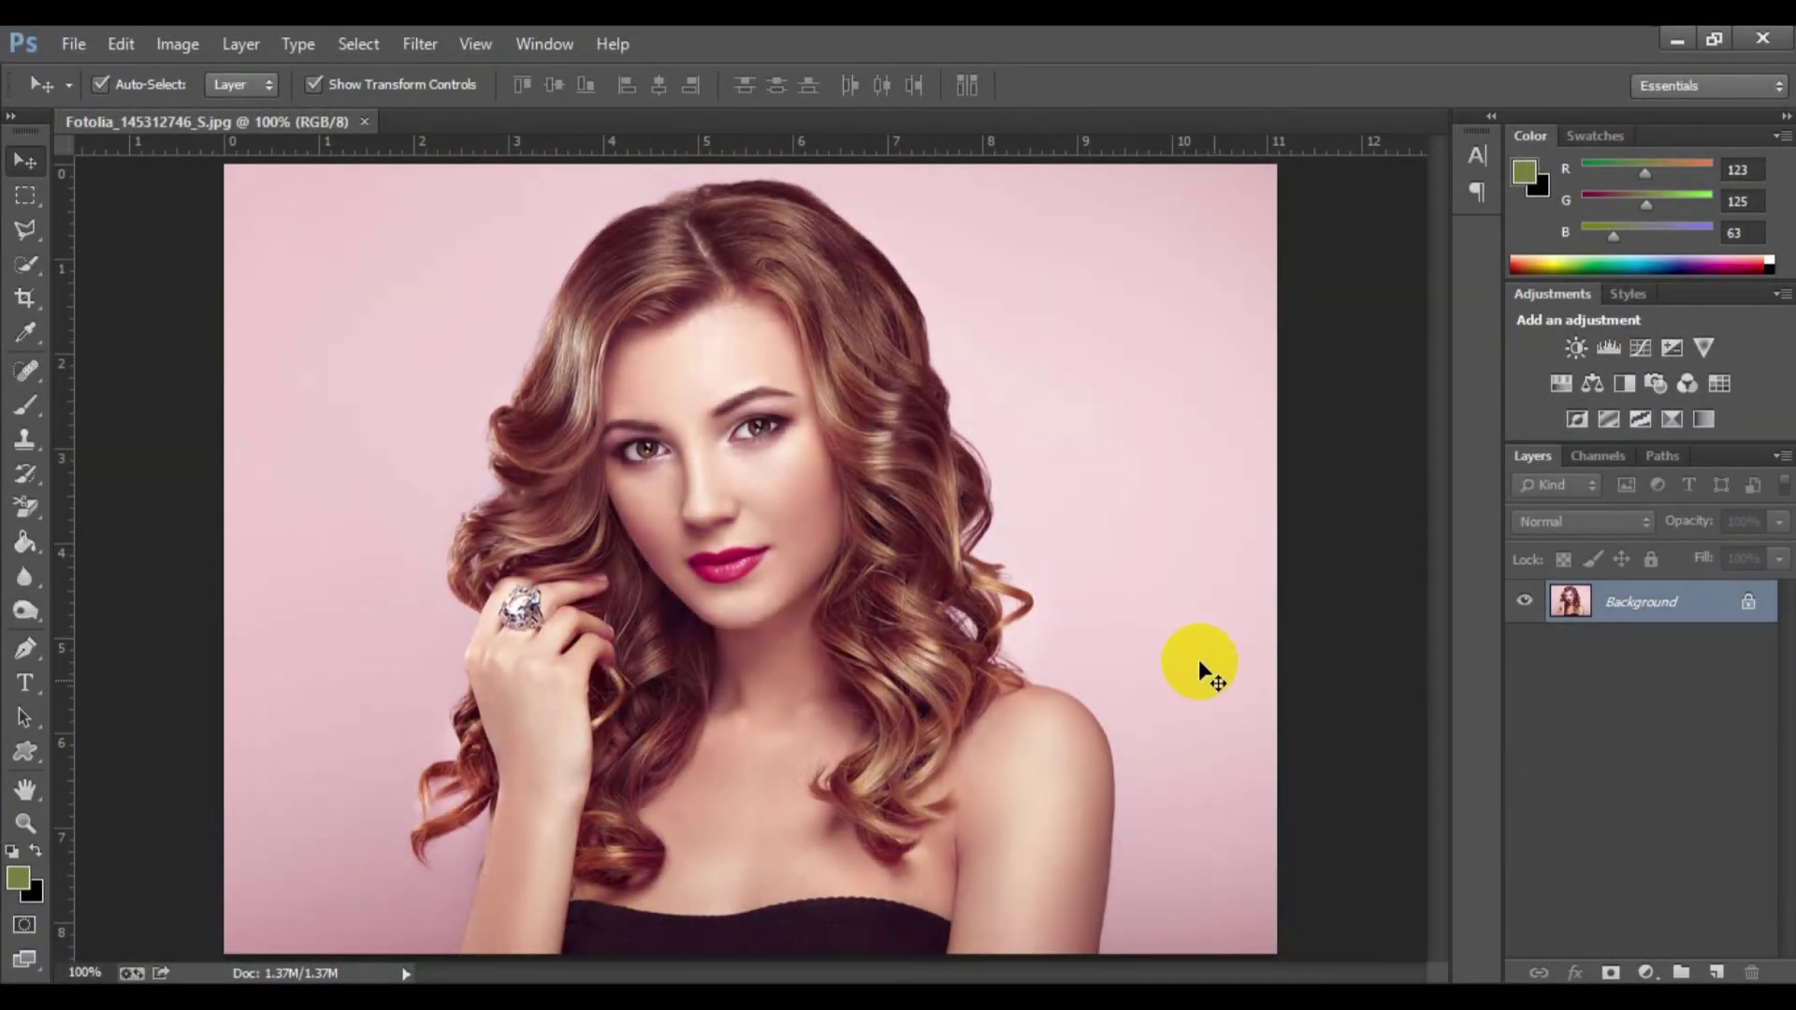
# Step: Convert the Background into Layer 0 with Normal mode and 100% opacity
pyautogui.doubleClick(1704, 607)
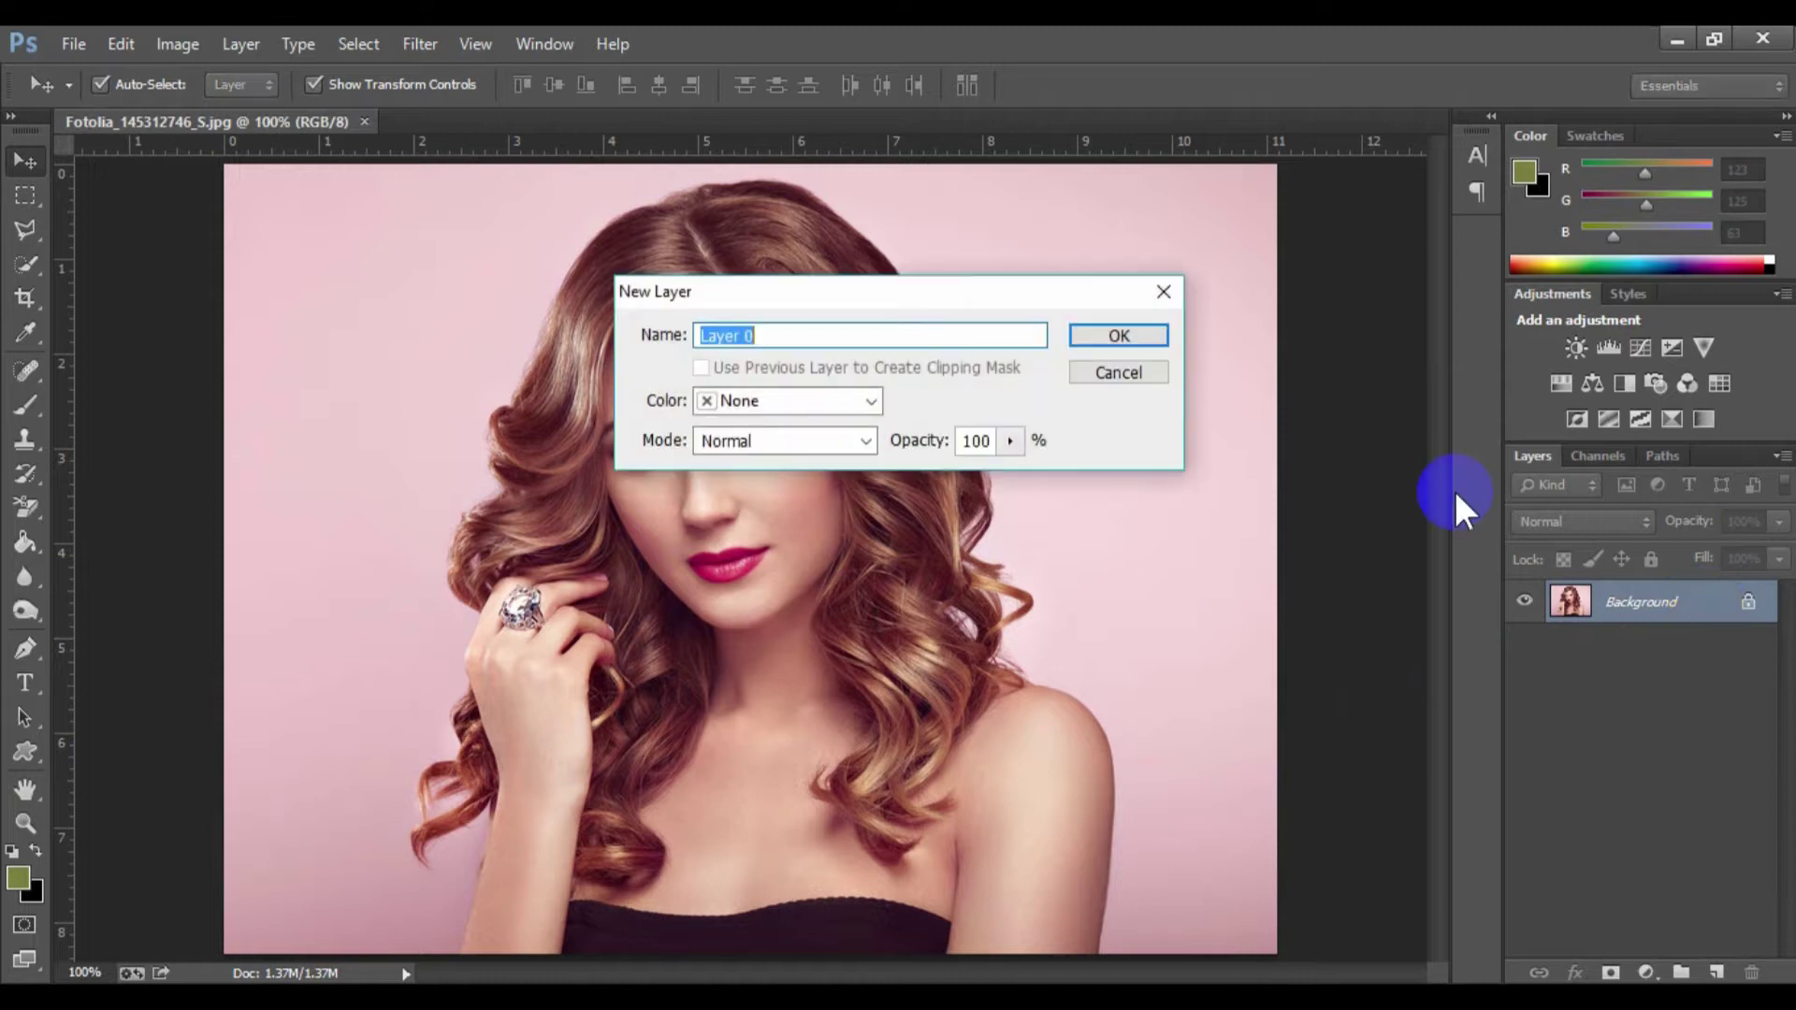
pyautogui.click(1131, 334)
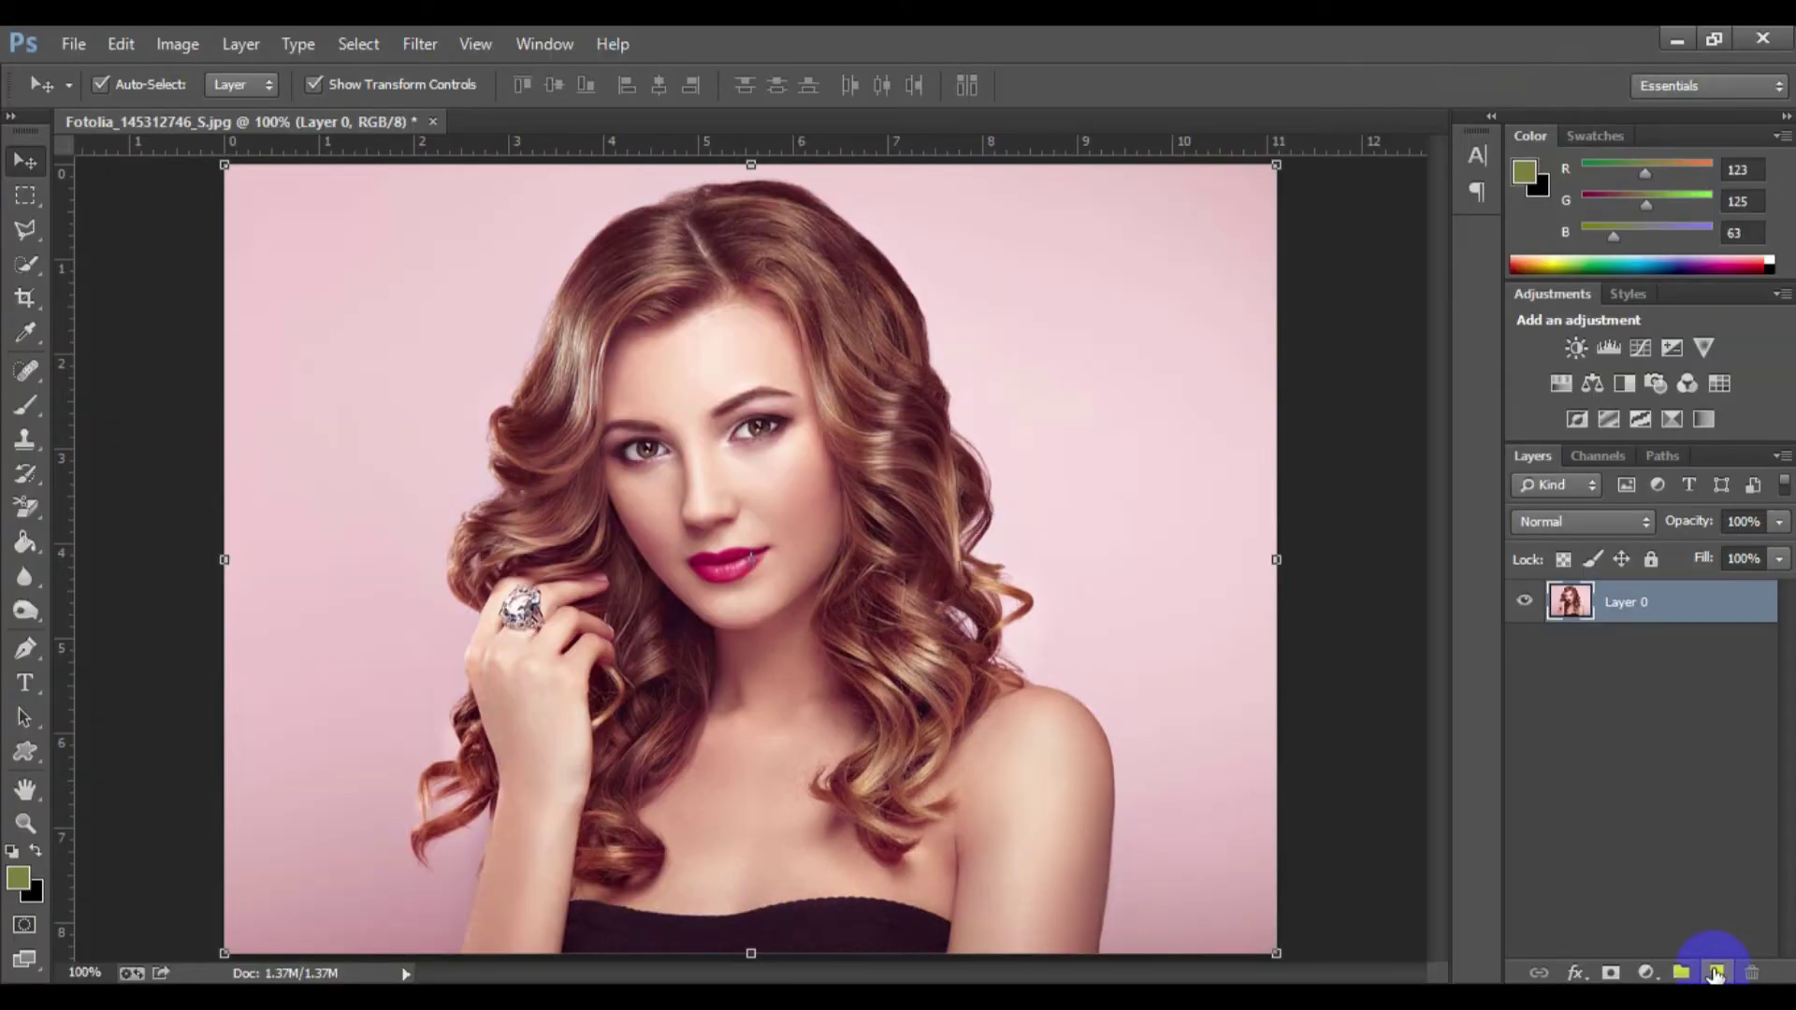
# Step: Add an empty Layer 1 beneath Layer 0 and set the foreground colour to yellow #f6ff03
pyautogui.click(1715, 974)
pyautogui.moveTo(1722, 613); pyautogui.dragTo(1713, 692)
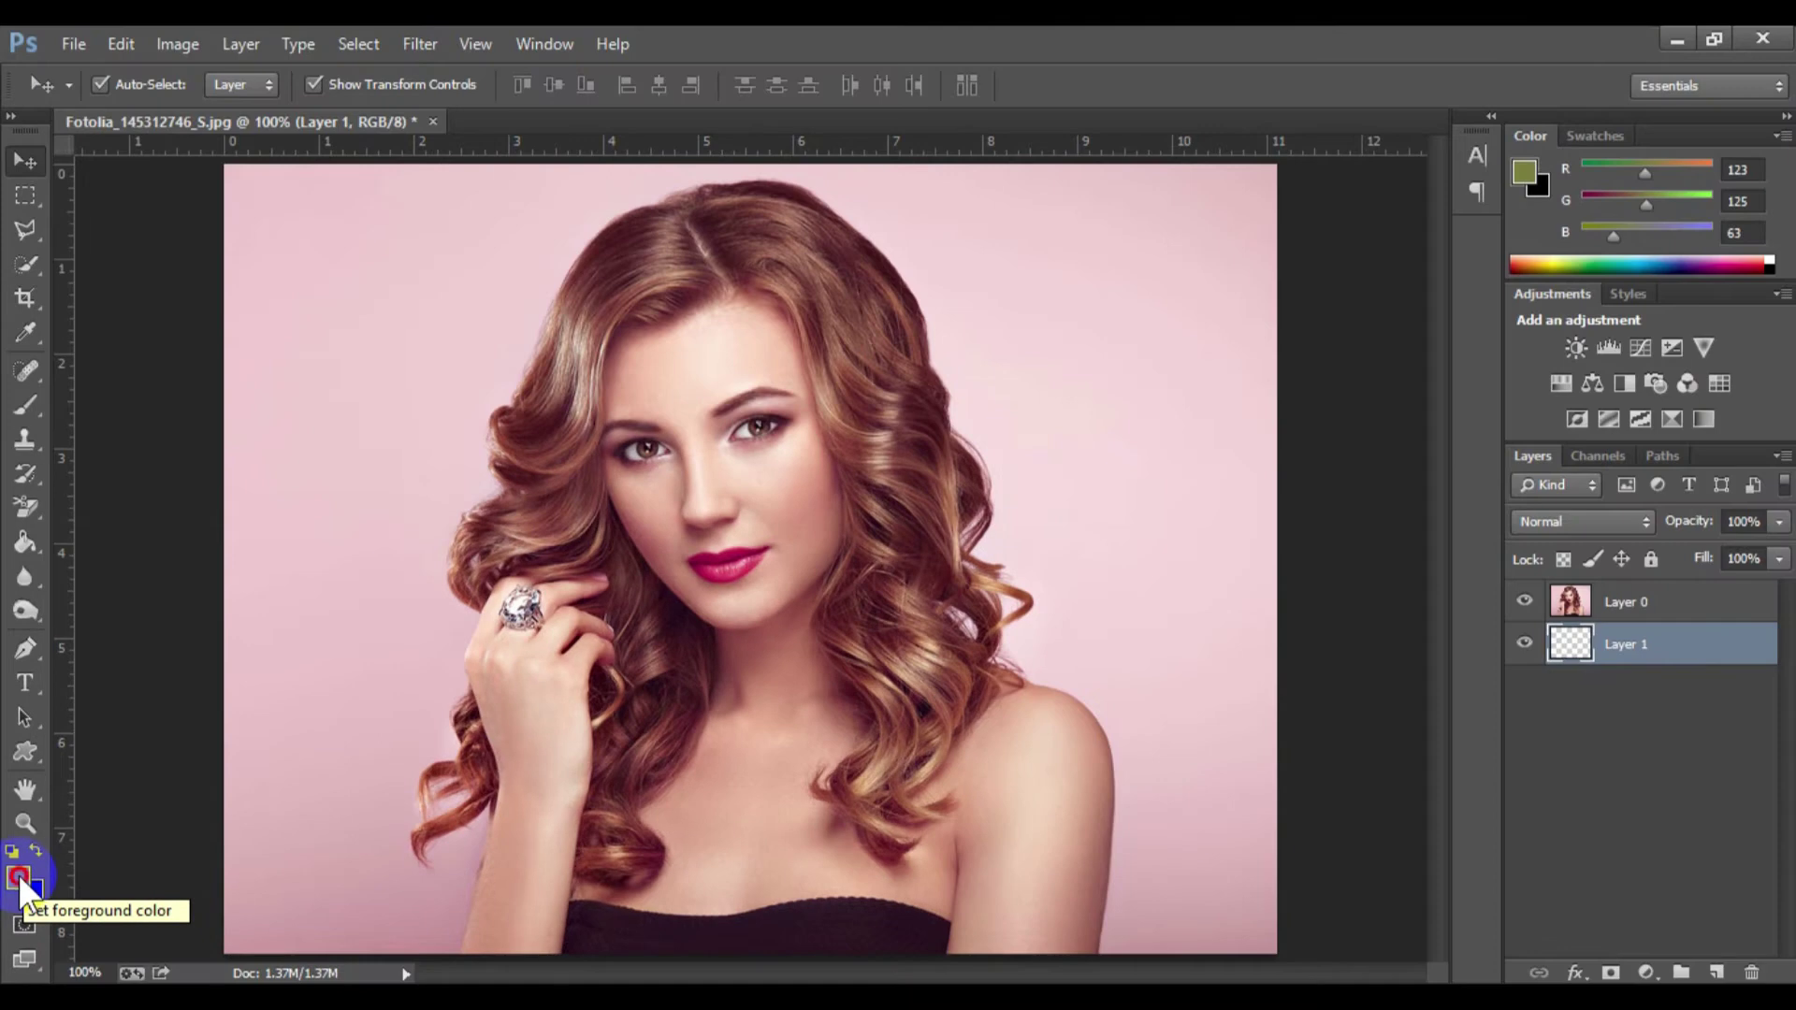
pyautogui.click(19, 876)
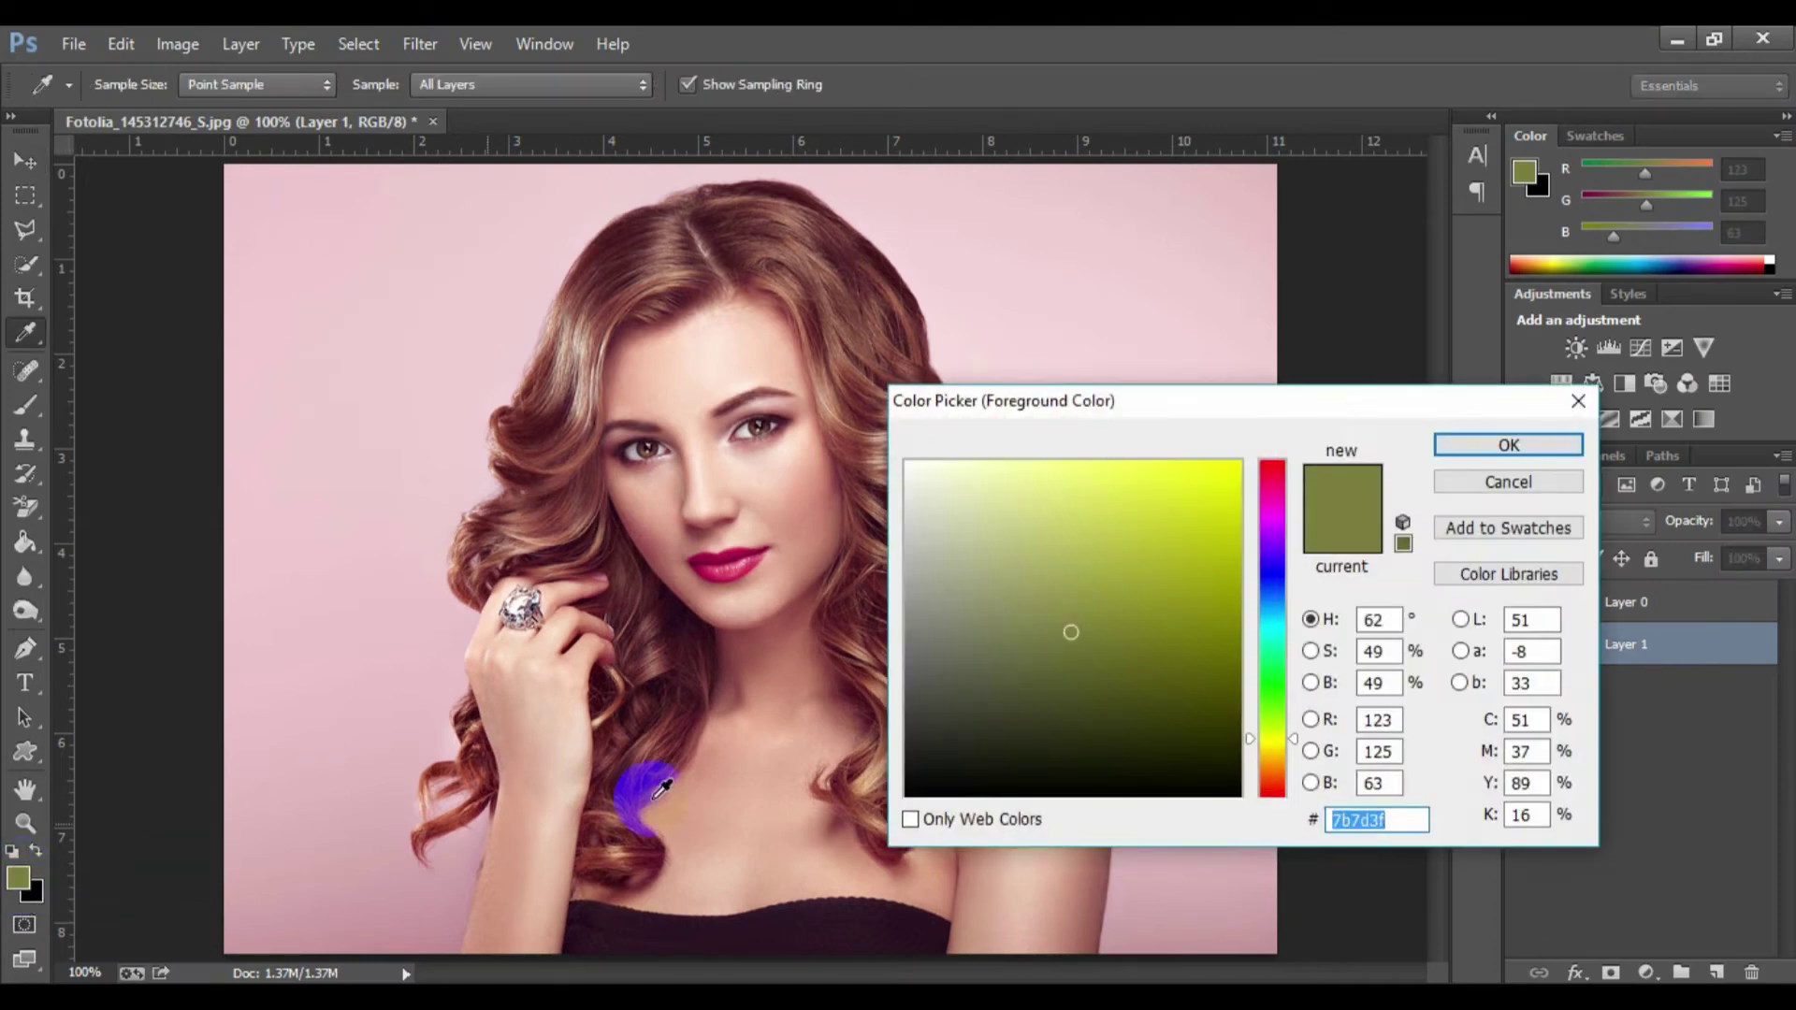
pyautogui.click(1207, 545)
pyautogui.moveTo(1219, 526); pyautogui.dragTo(1236, 463)
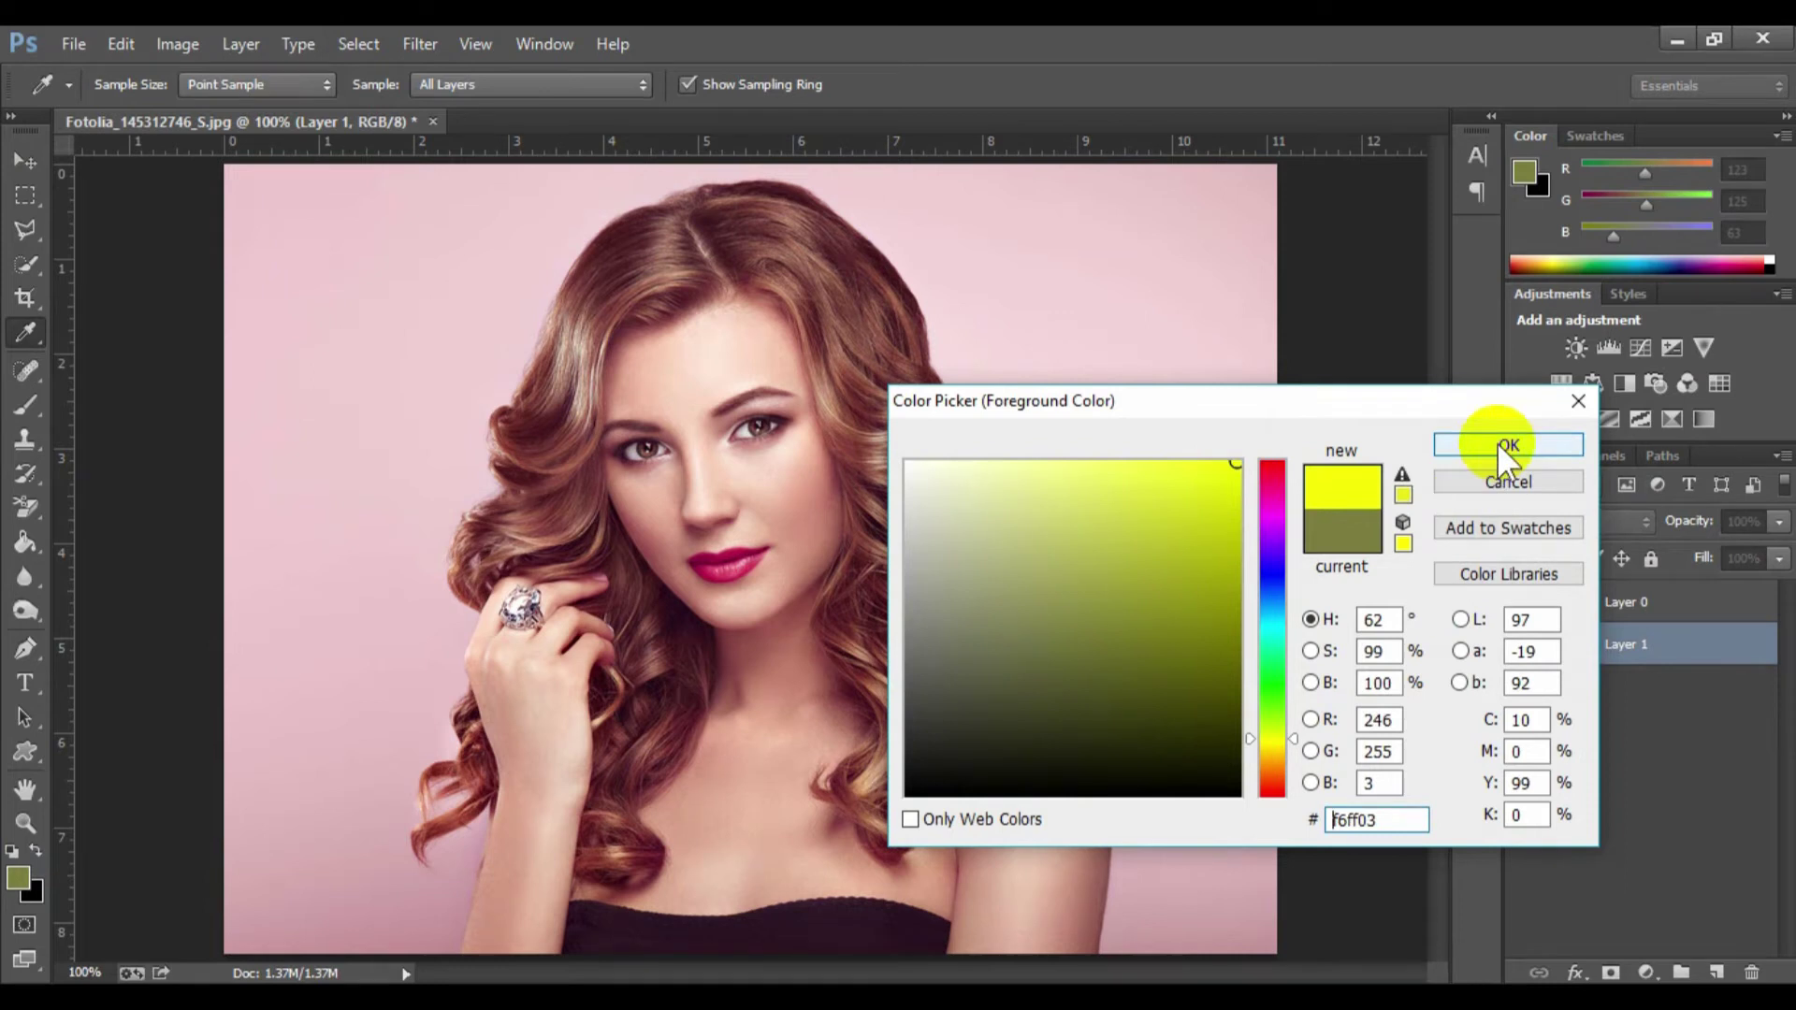
pyautogui.click(1508, 445)
pyautogui.press('v')
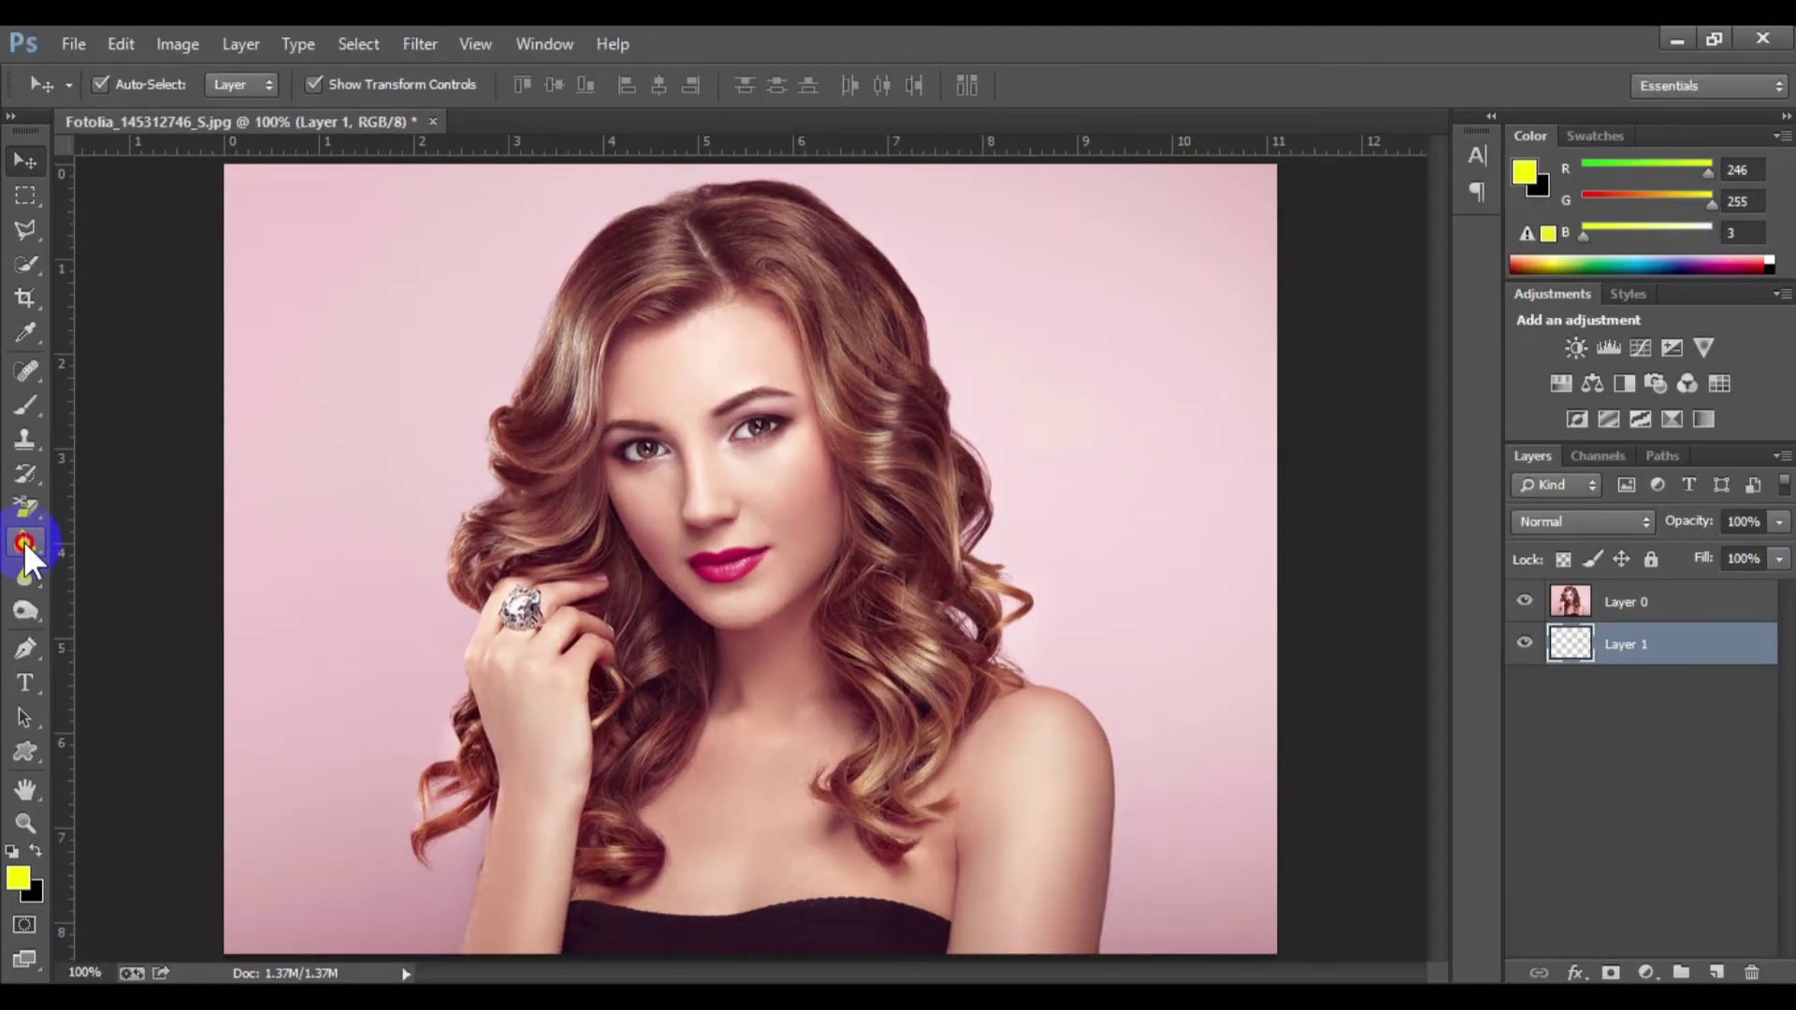
# Step: Fill Layer 1 with solid yellow using the Paint Bucket Tool
pyautogui.click(25, 541)
pyautogui.click(479, 547)
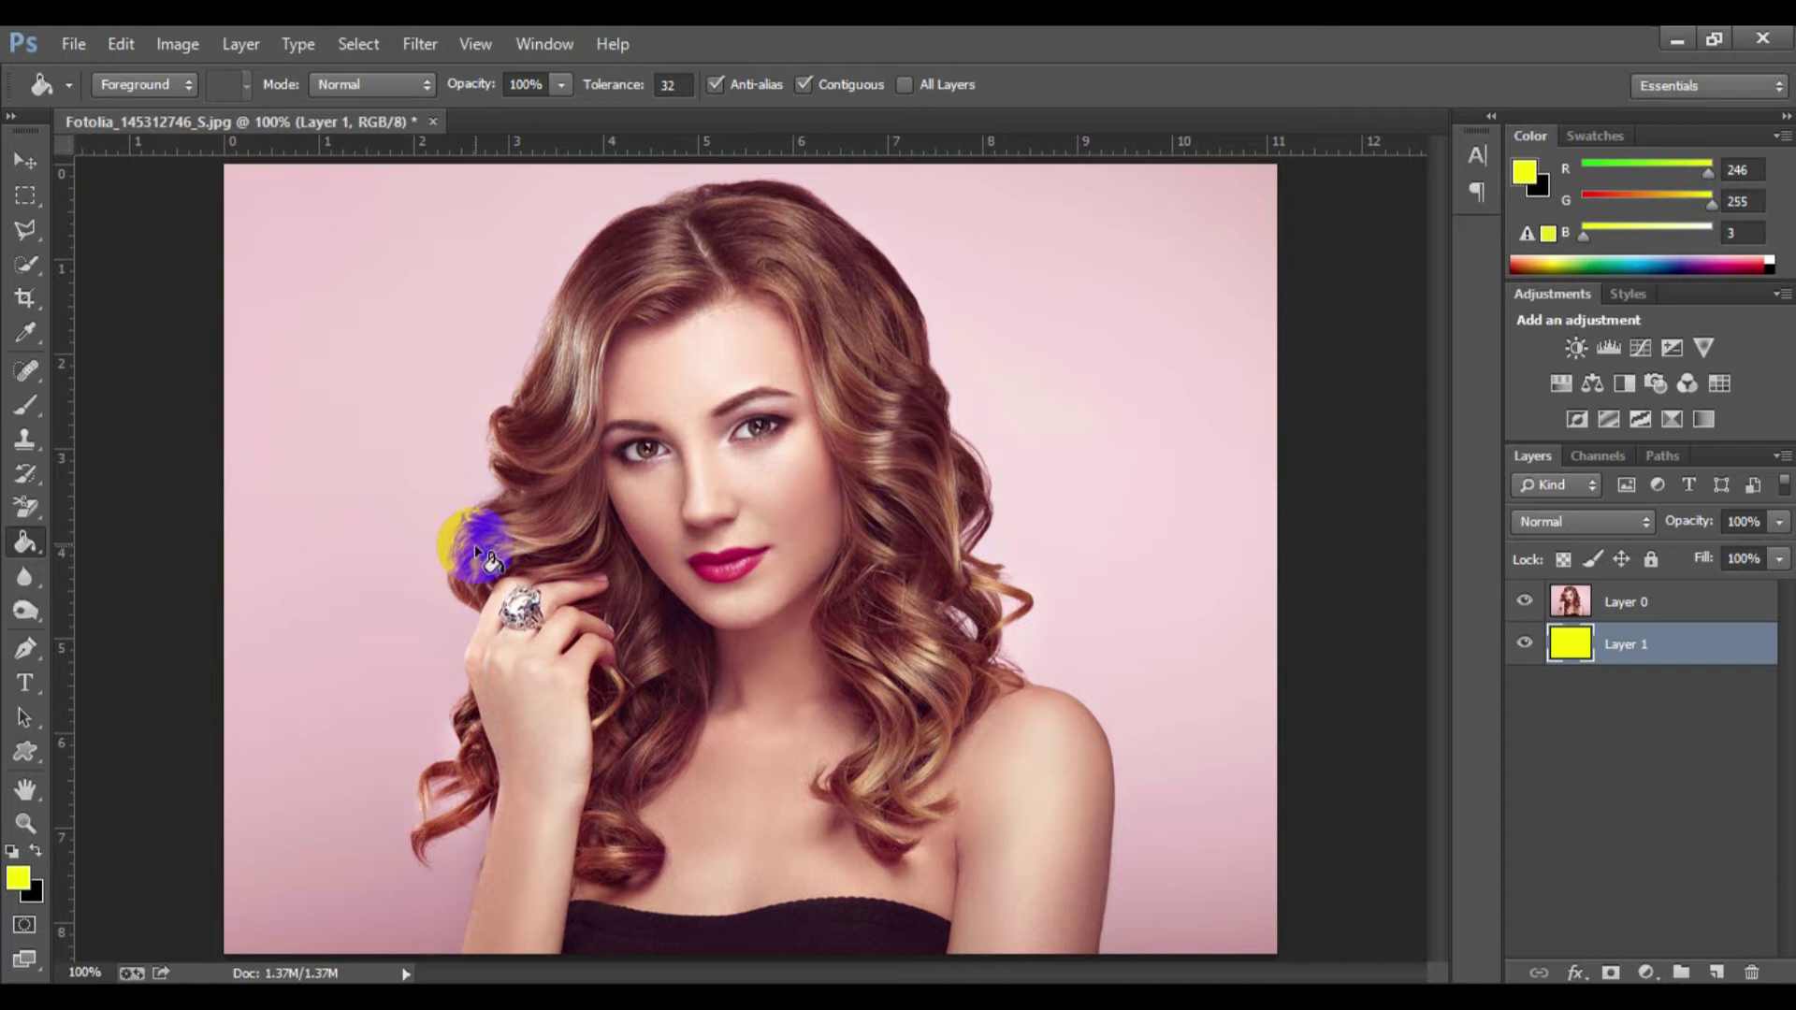
pyautogui.click(463, 549)
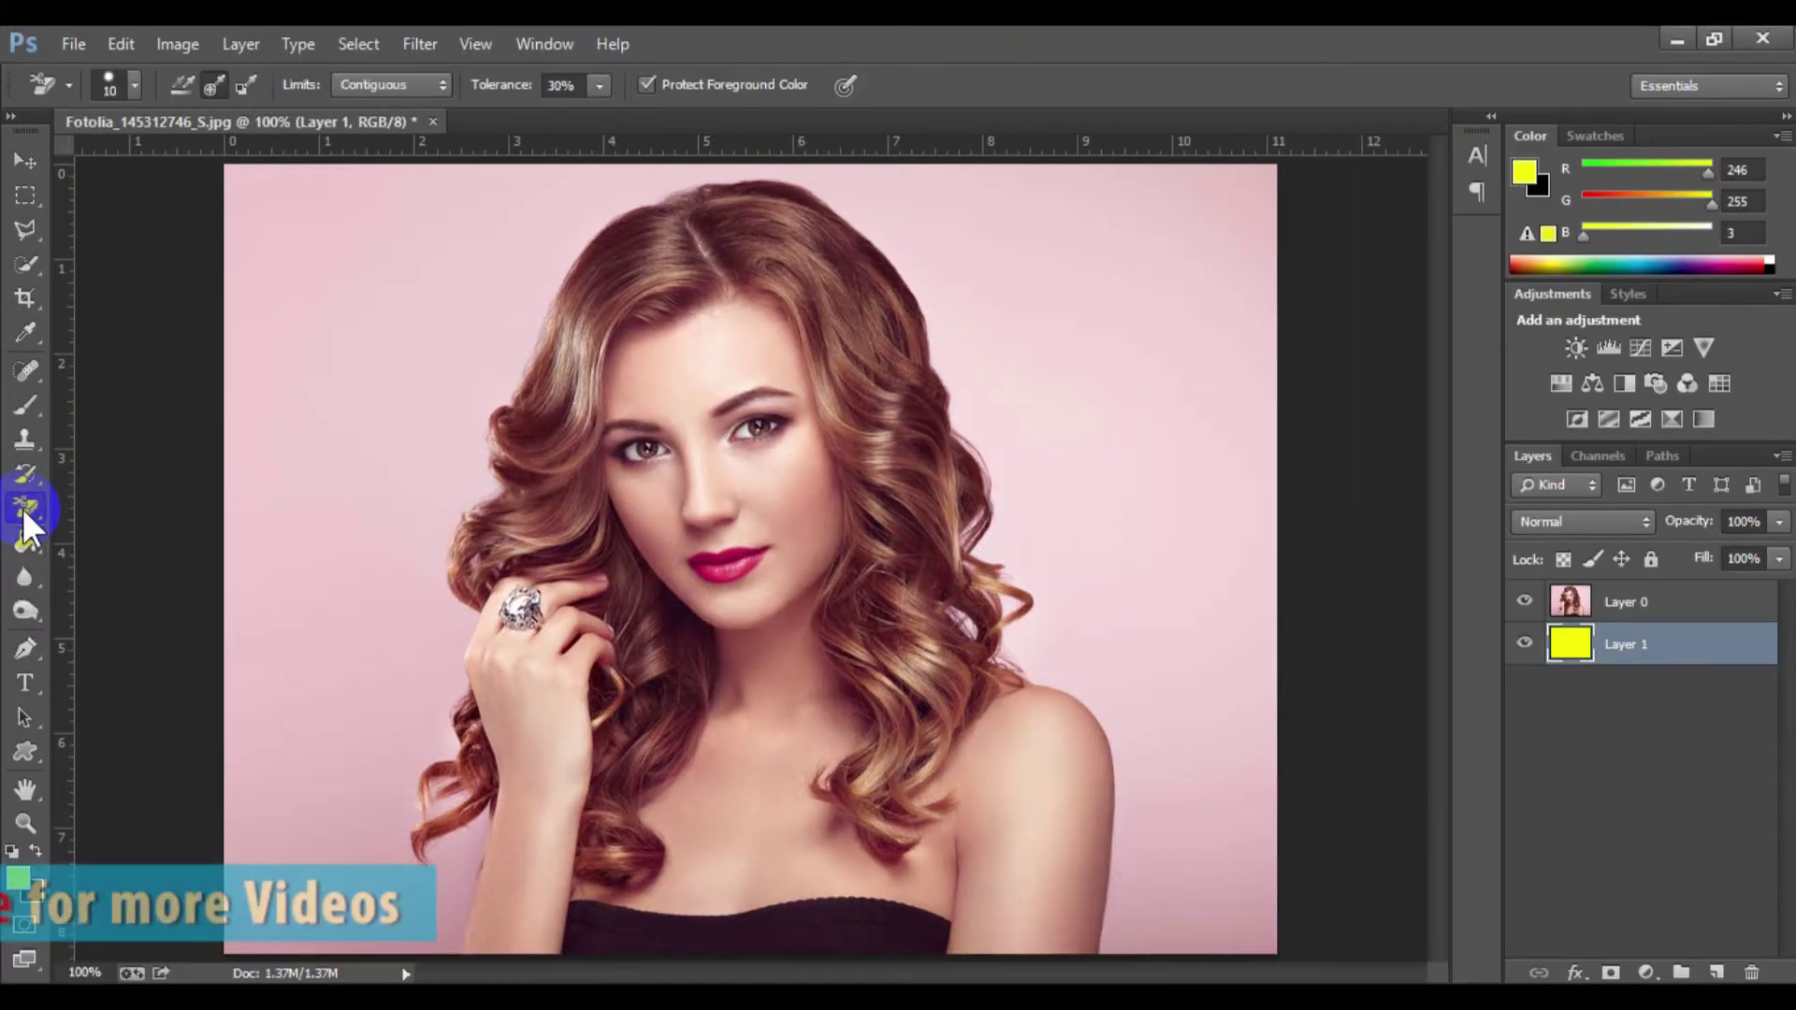
# Step: Select the Background Eraser Tool with Sampling set to Once
pyautogui.moveTo(23, 508); pyautogui.dragTo(151, 526)
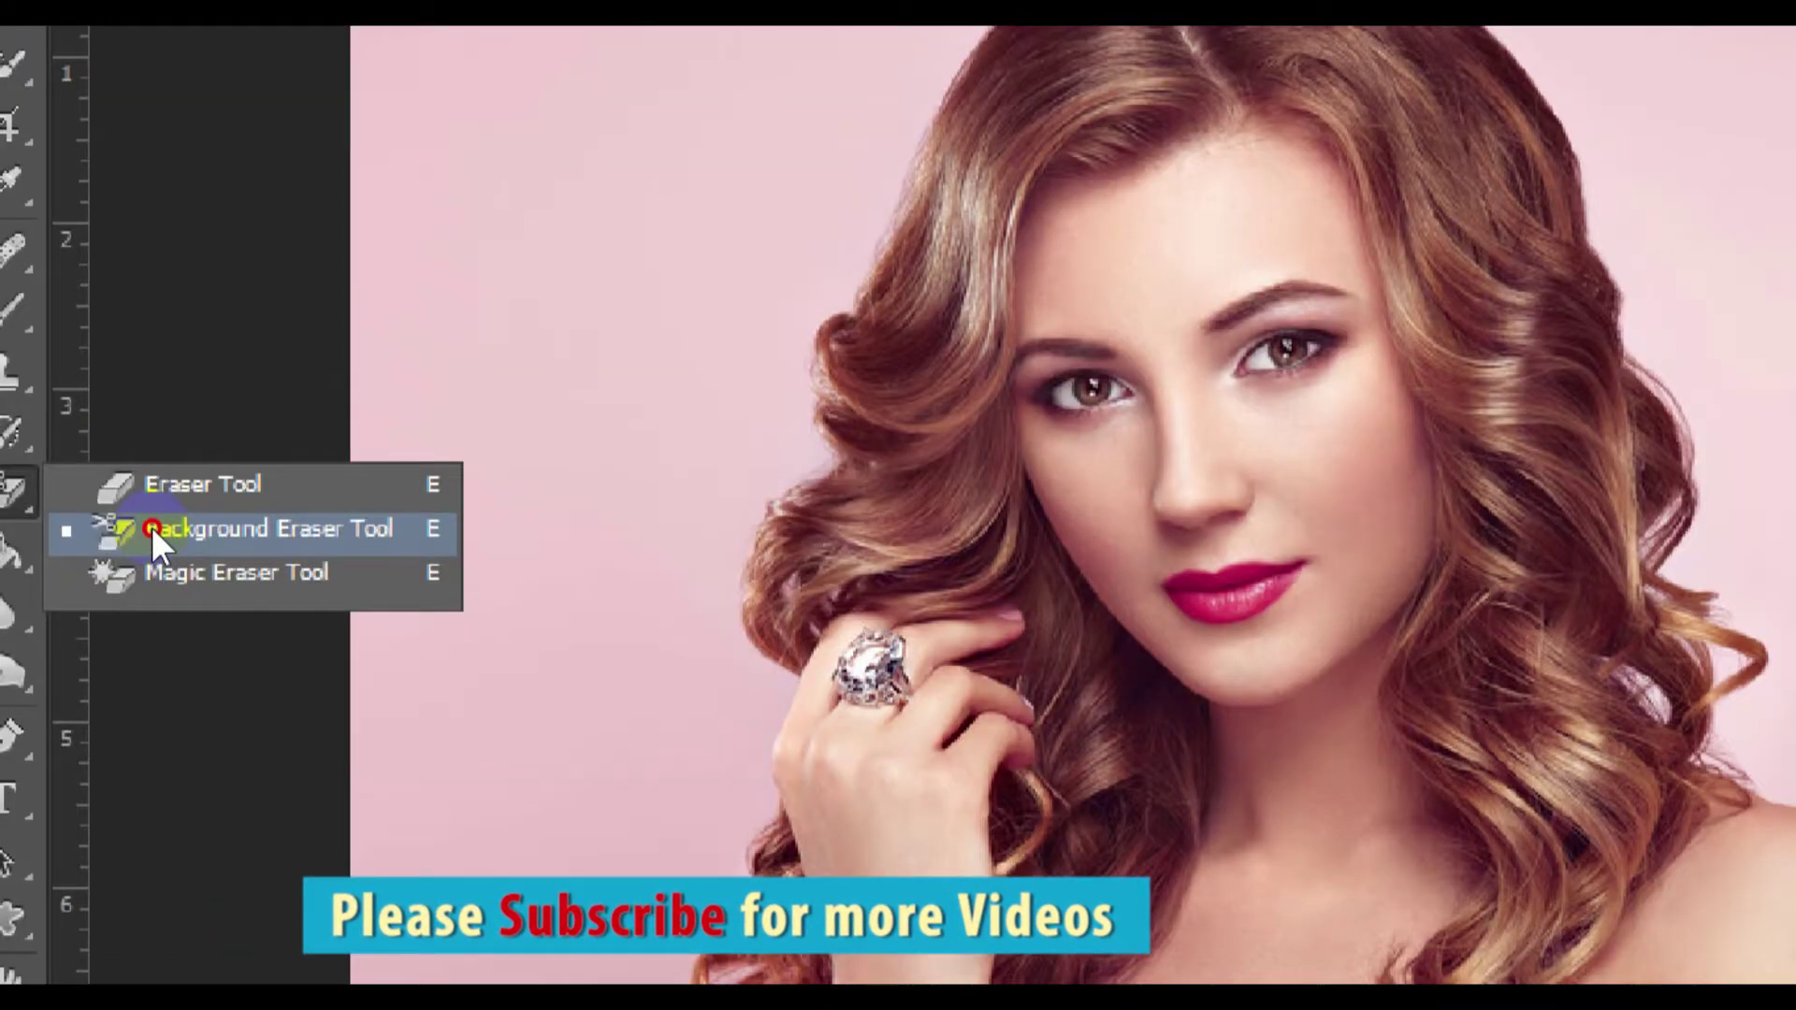
pyautogui.click(152, 526)
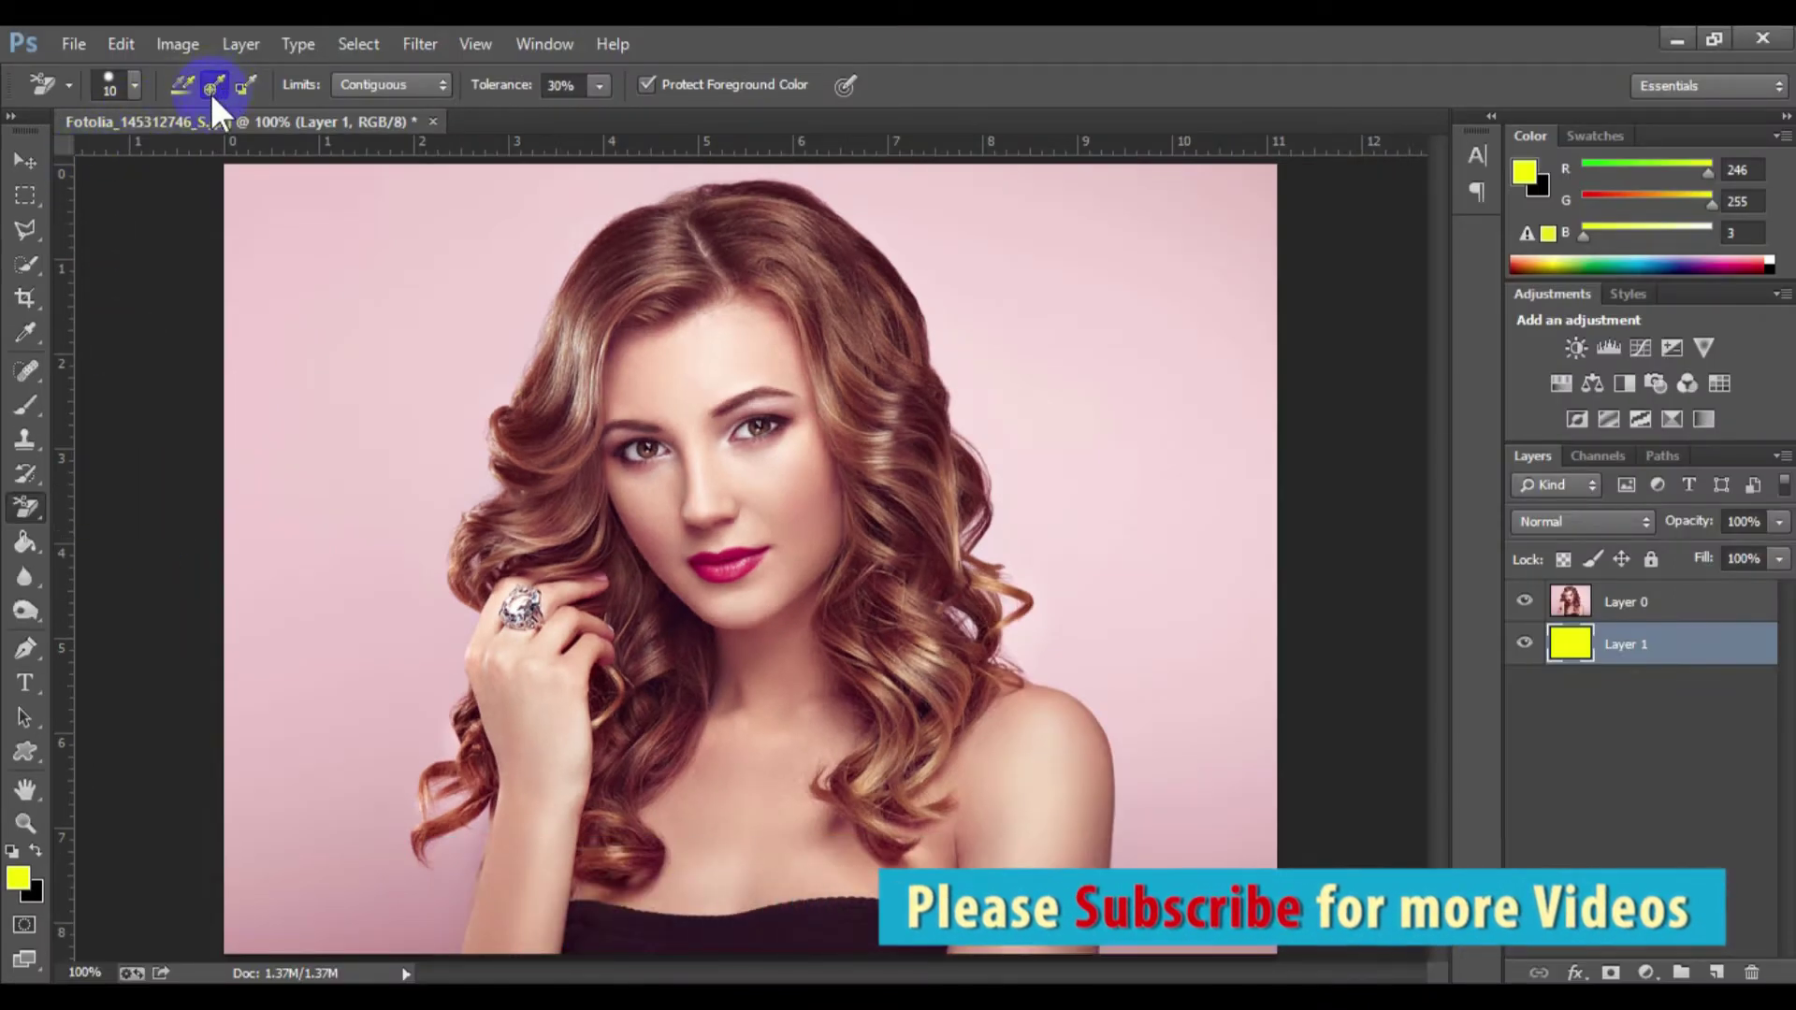
pyautogui.click(566, 85)
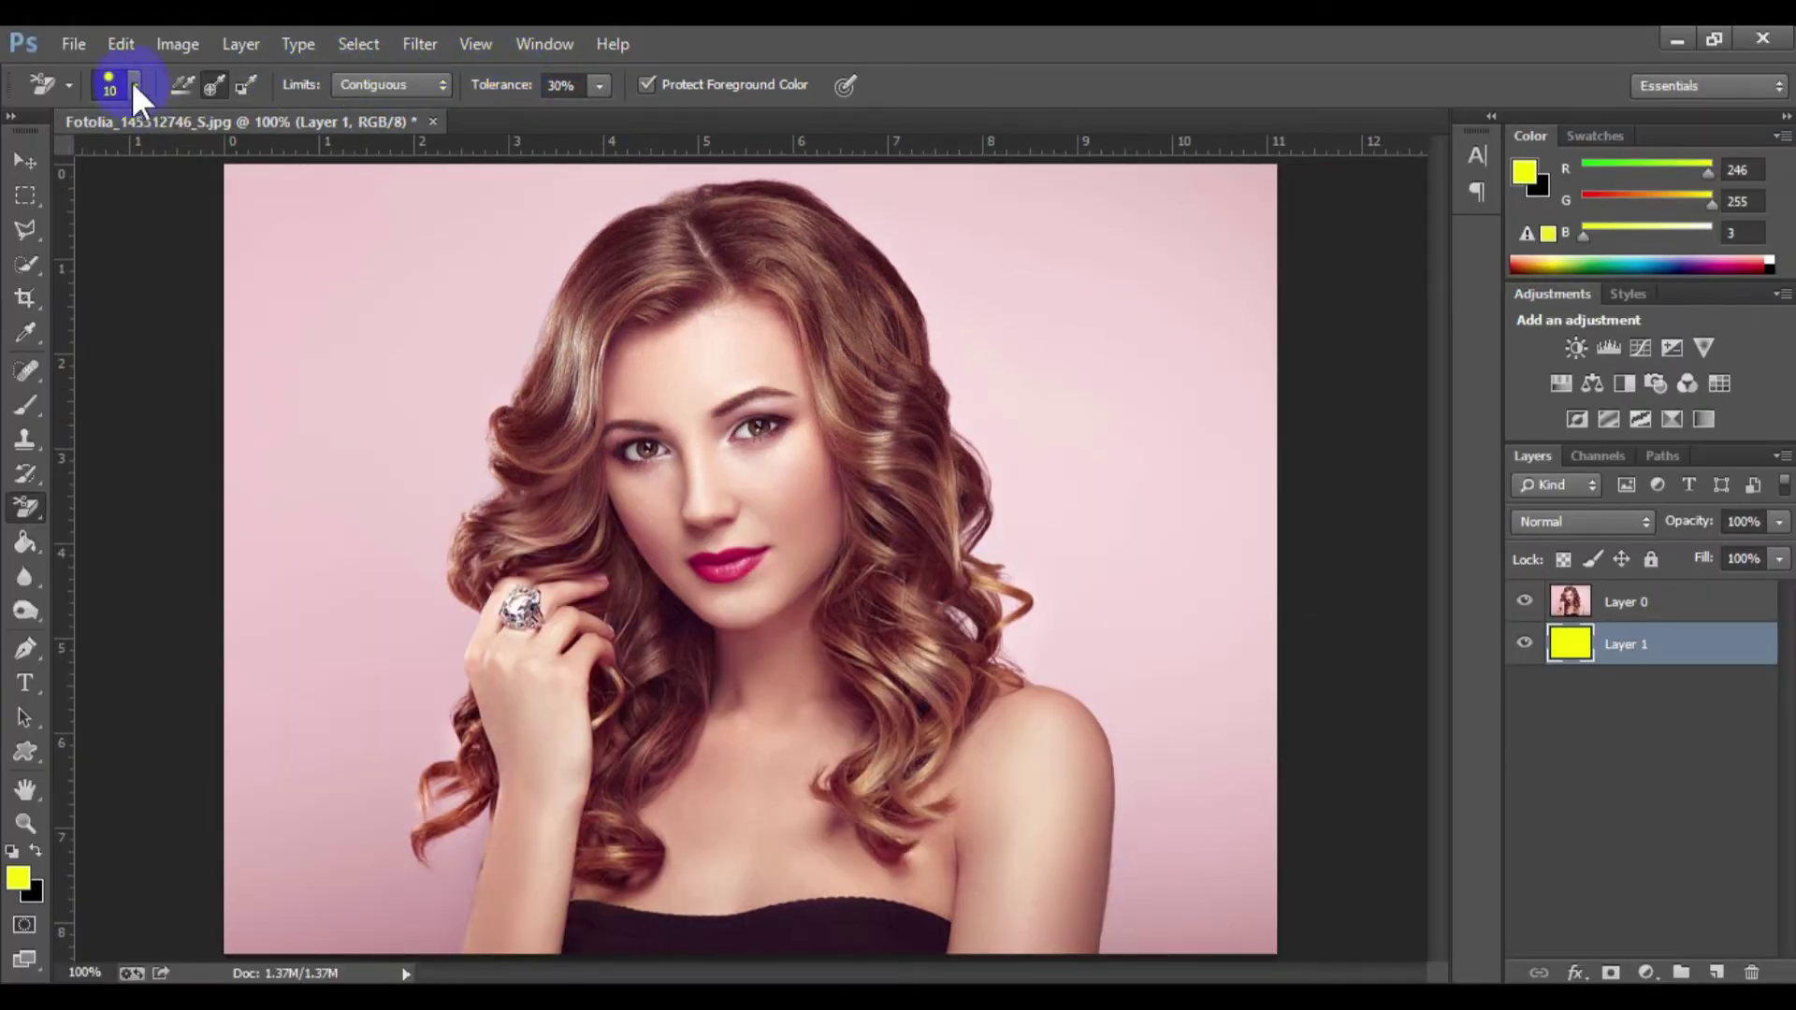
# Step: Give the eraser brush 100% hardness and 50% spacing
pyautogui.click(135, 86)
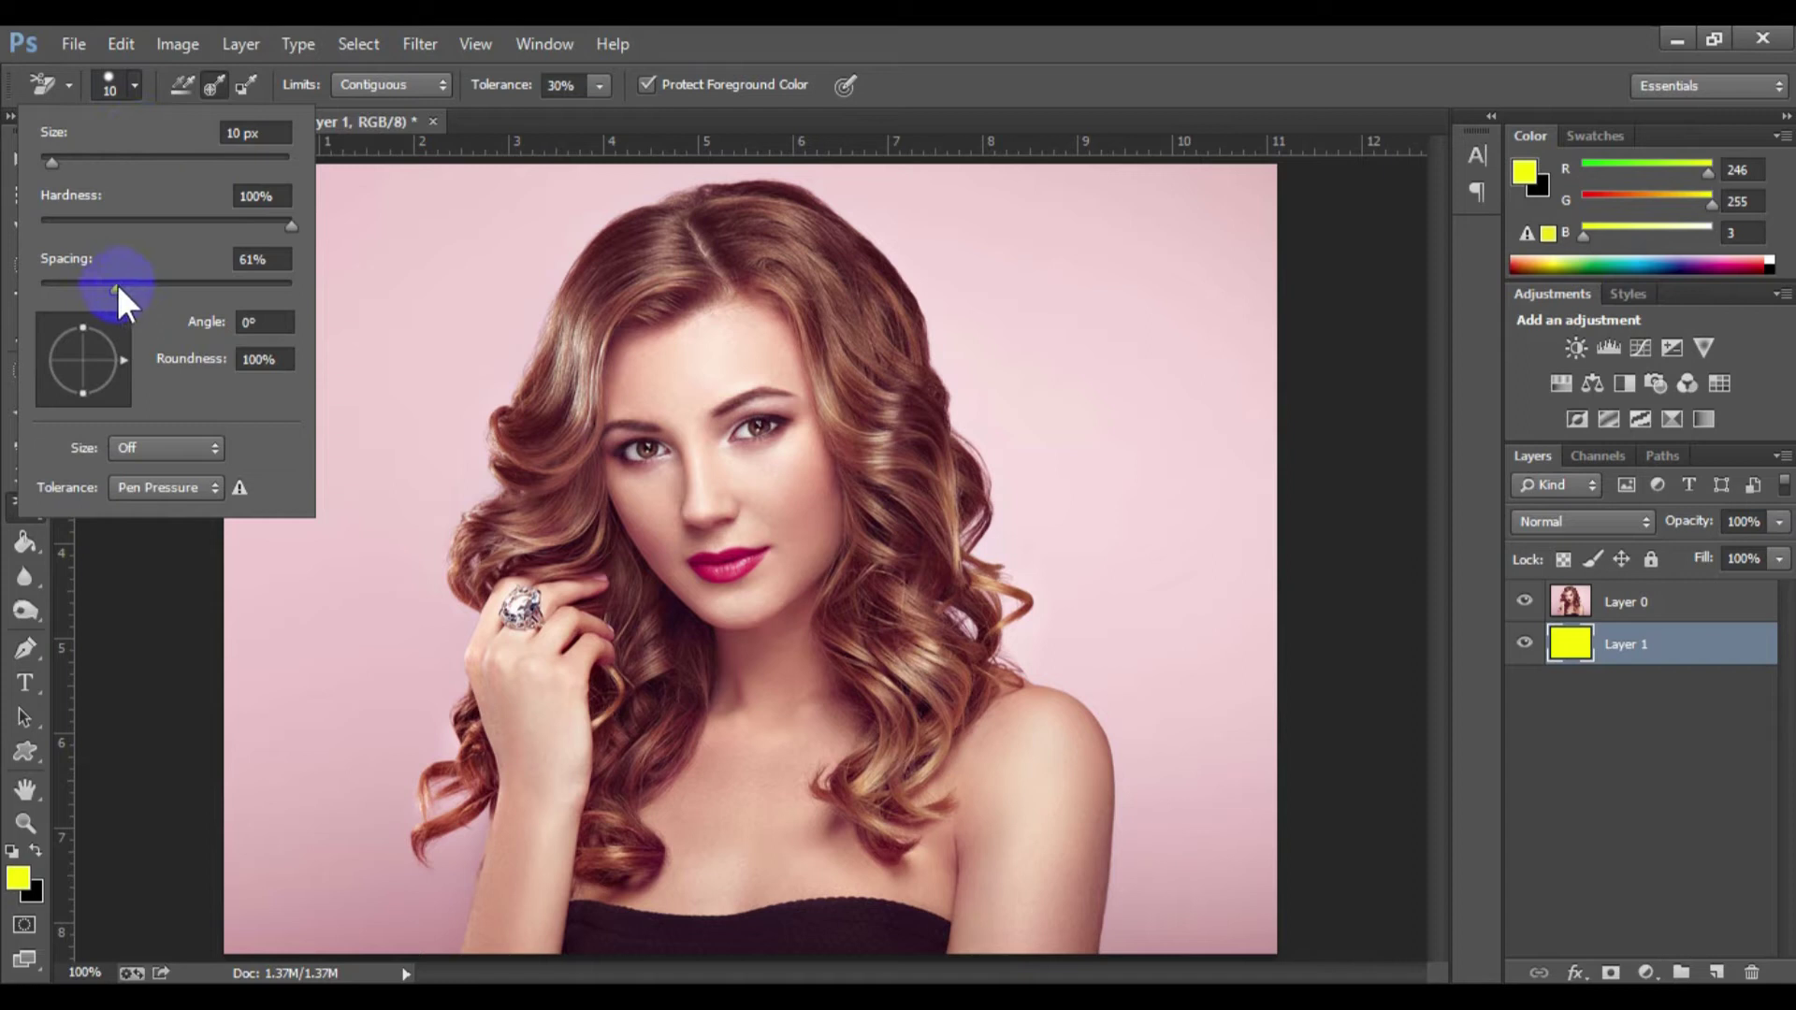
pyautogui.click(266, 225)
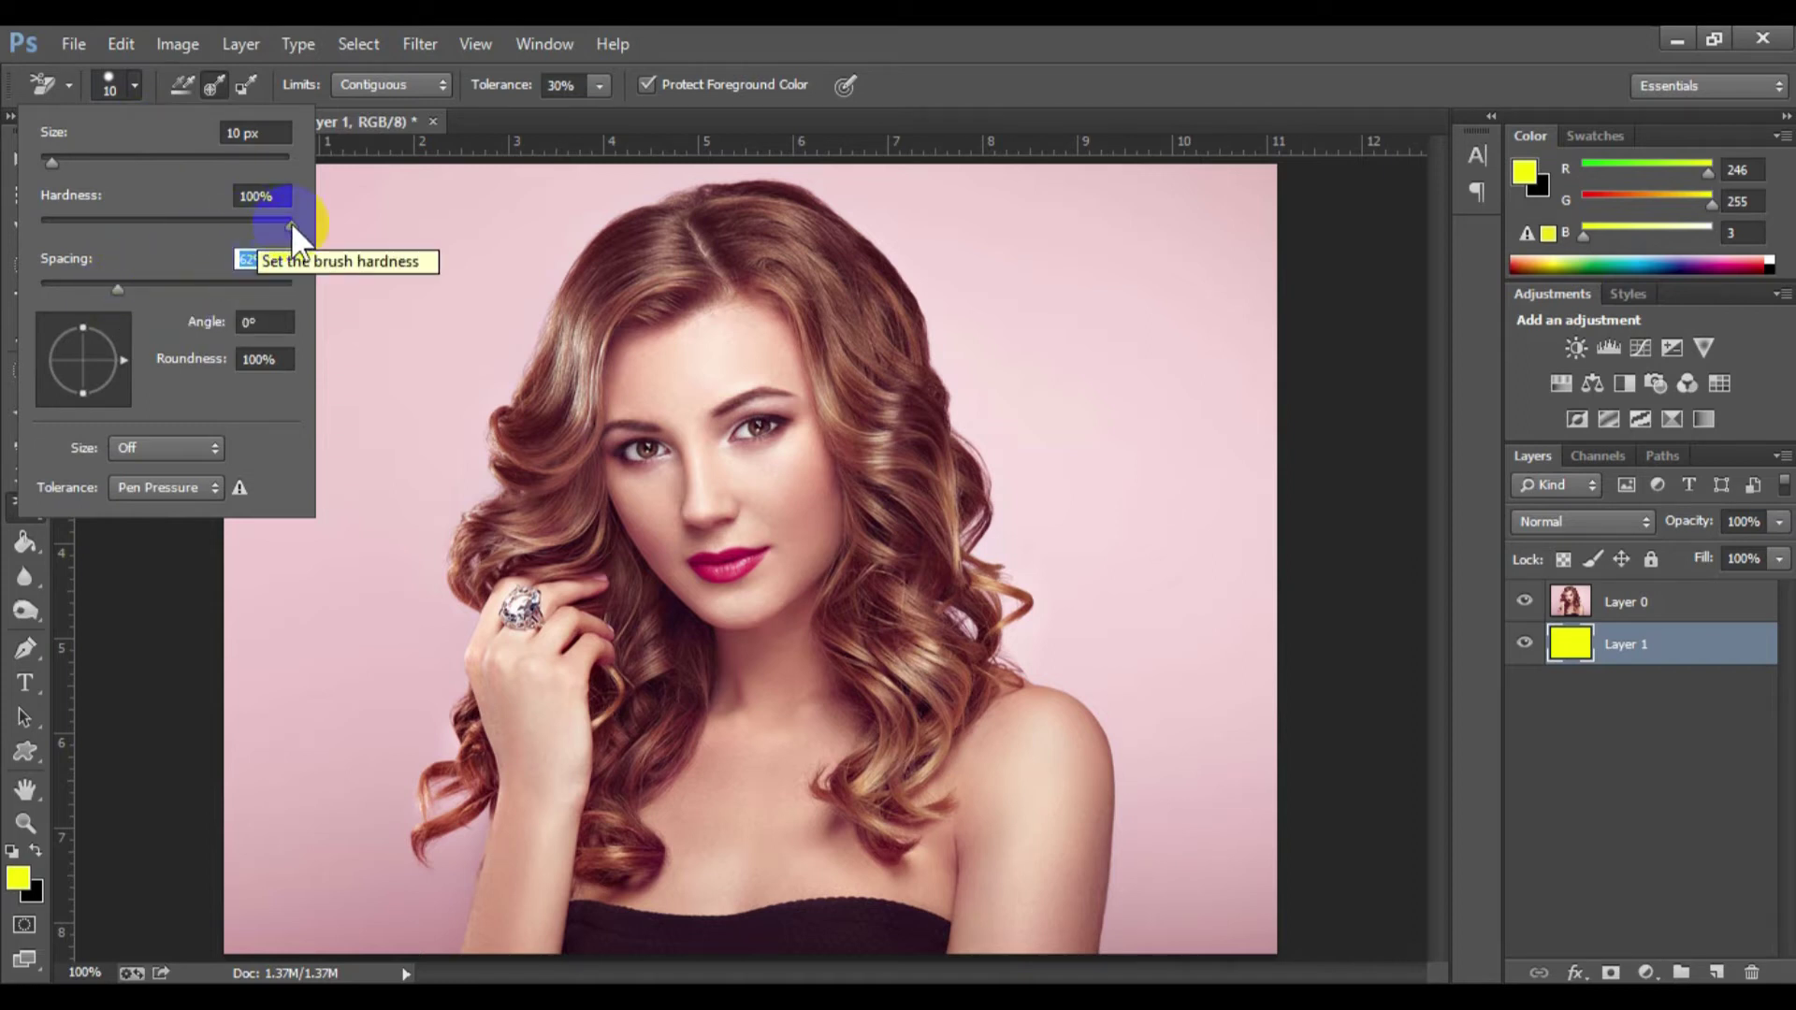
pyautogui.click(290, 225)
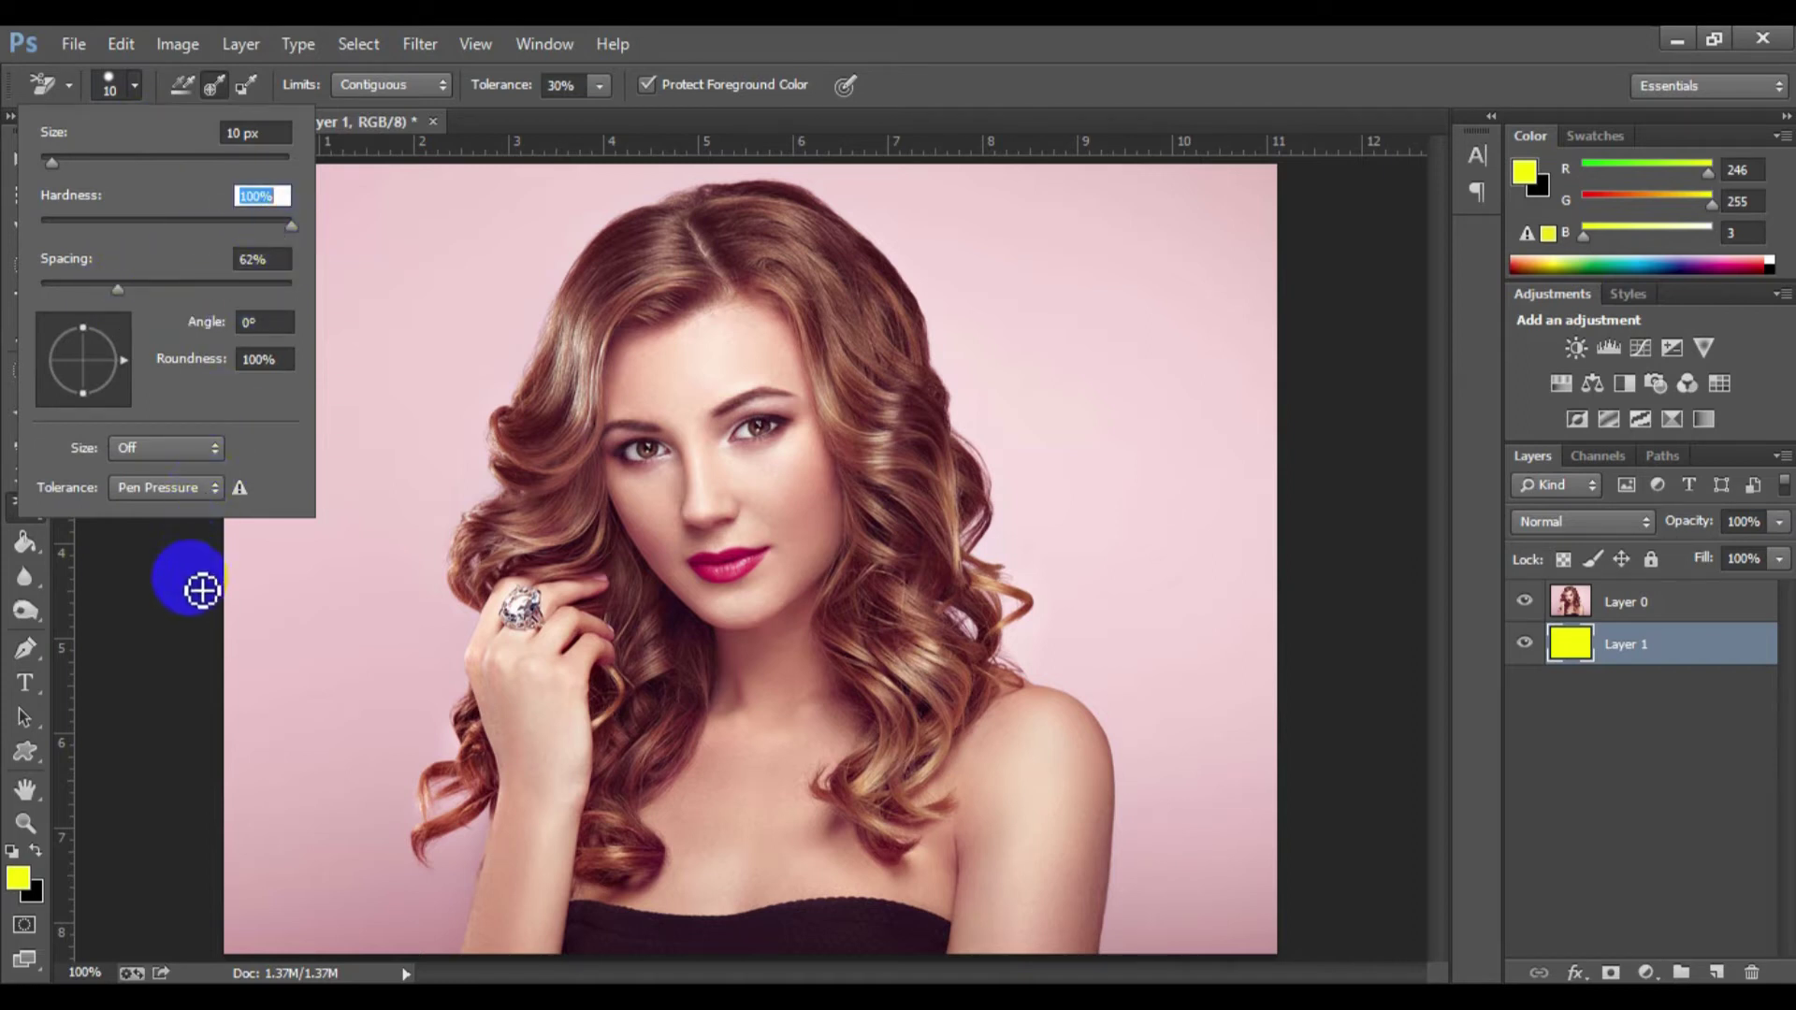
pyautogui.moveTo(116, 290); pyautogui.dragTo(101, 288)
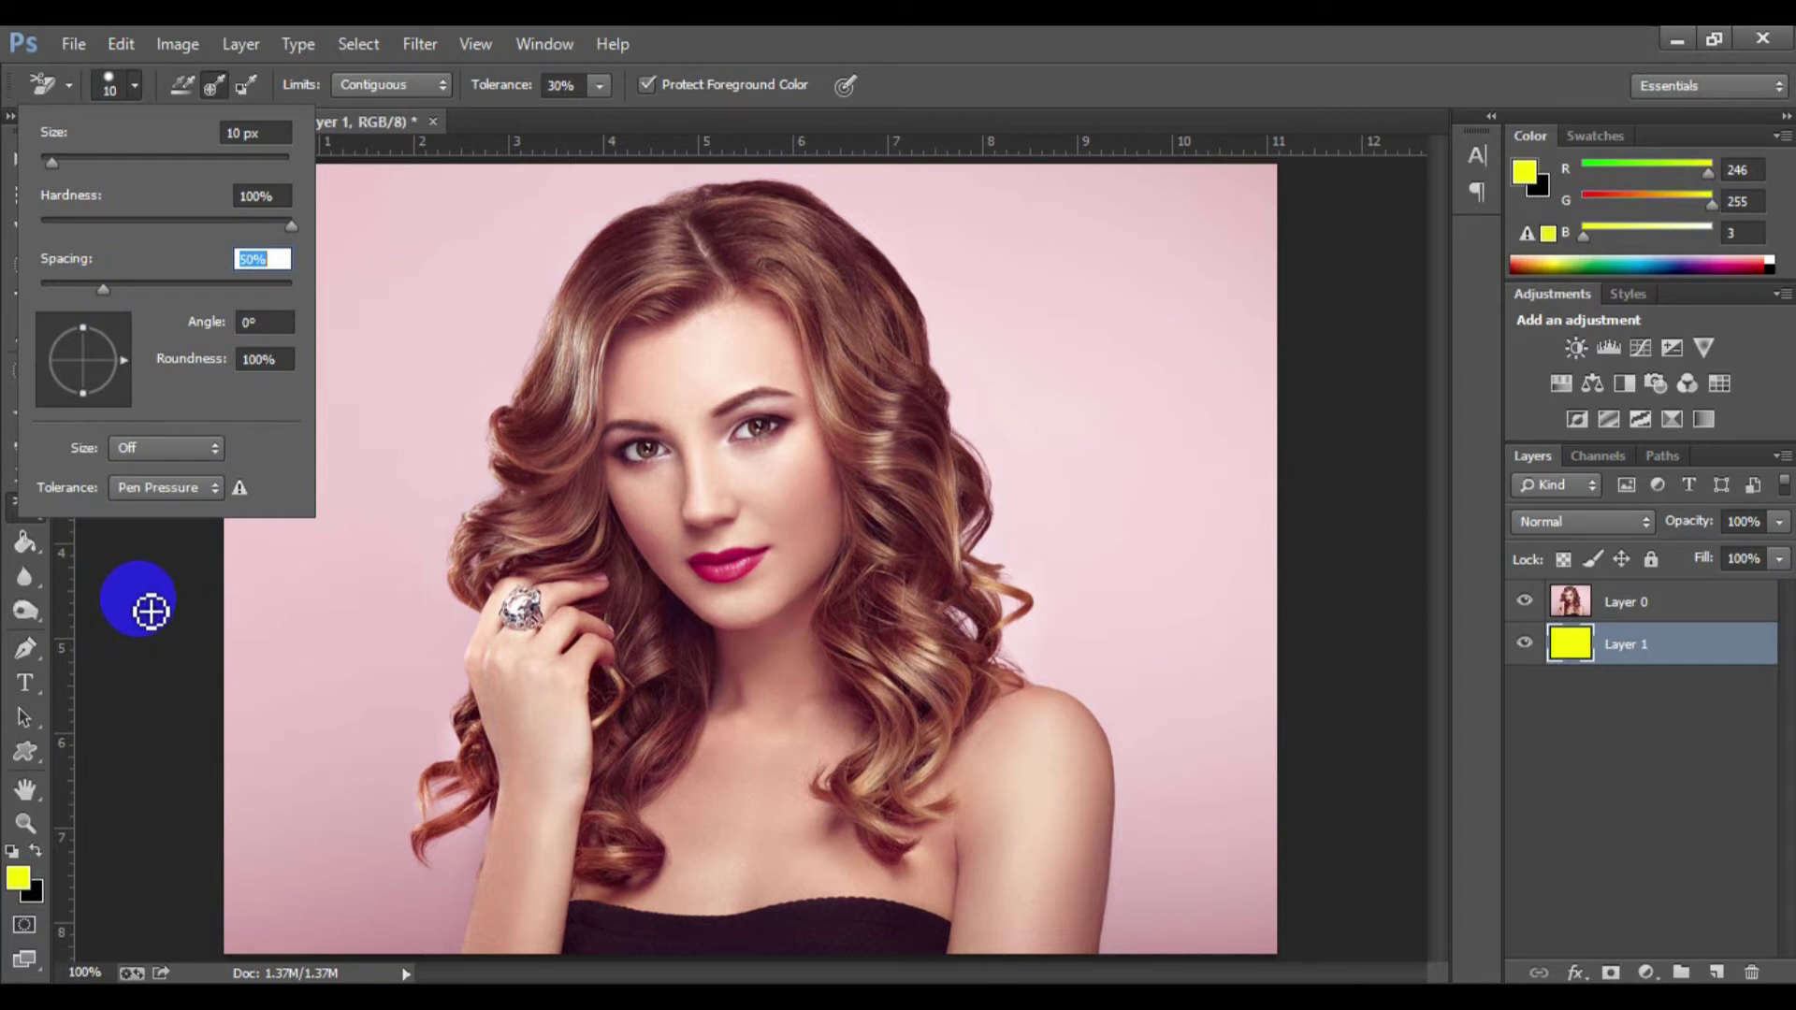
pyautogui.click(150, 612)
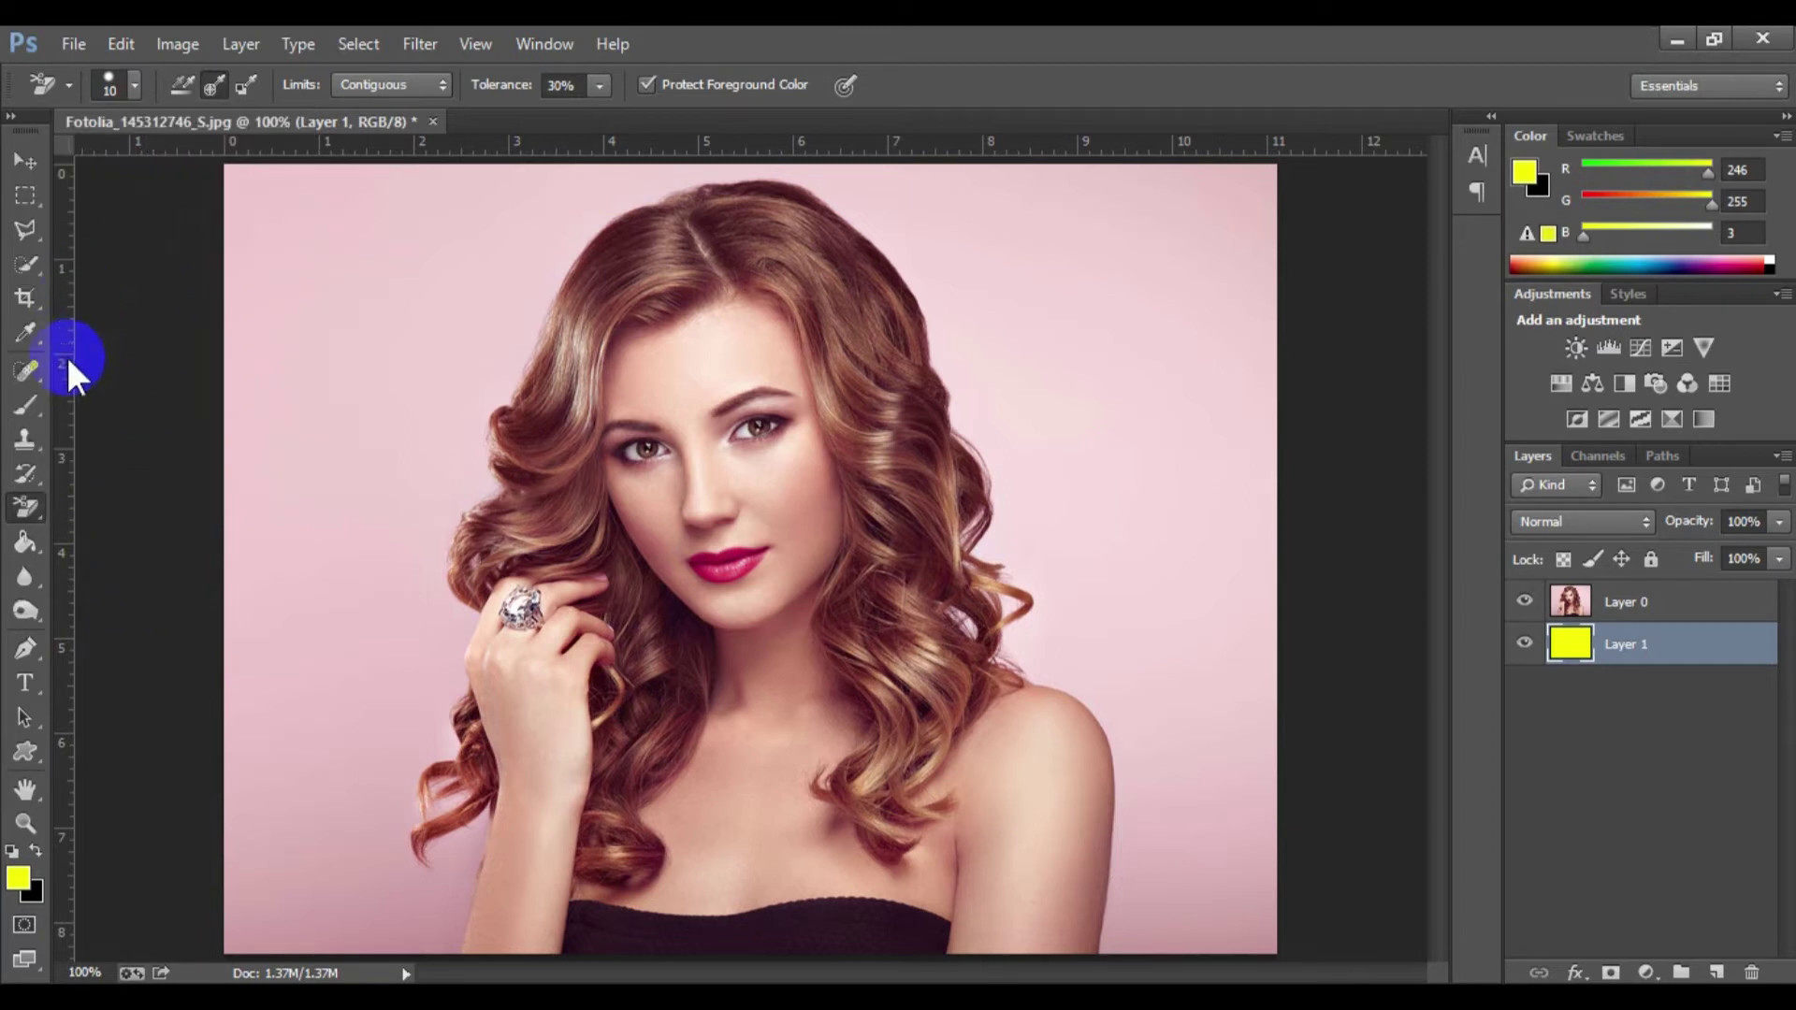
# Step: Set the eraser brush size to 62 px and make Layer 0 active
pyautogui.click(131, 83)
pyautogui.click(131, 159)
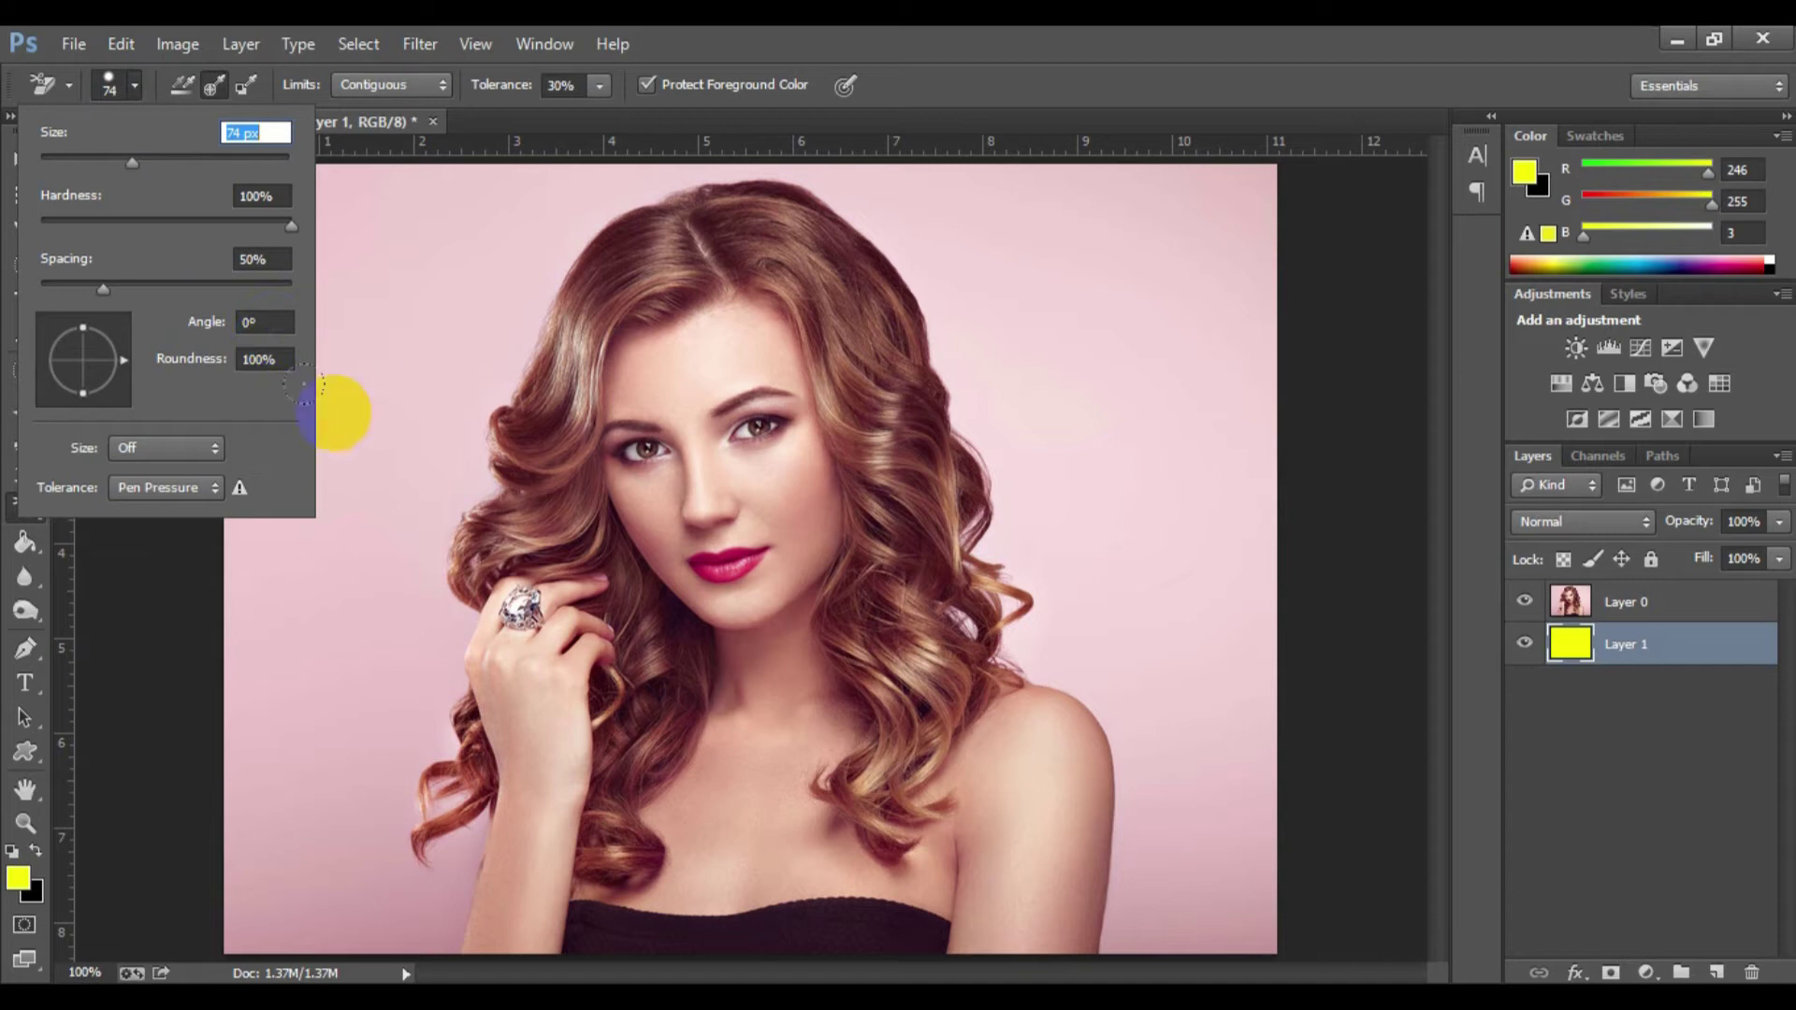
pyautogui.moveTo(120, 161); pyautogui.dragTo(116, 159)
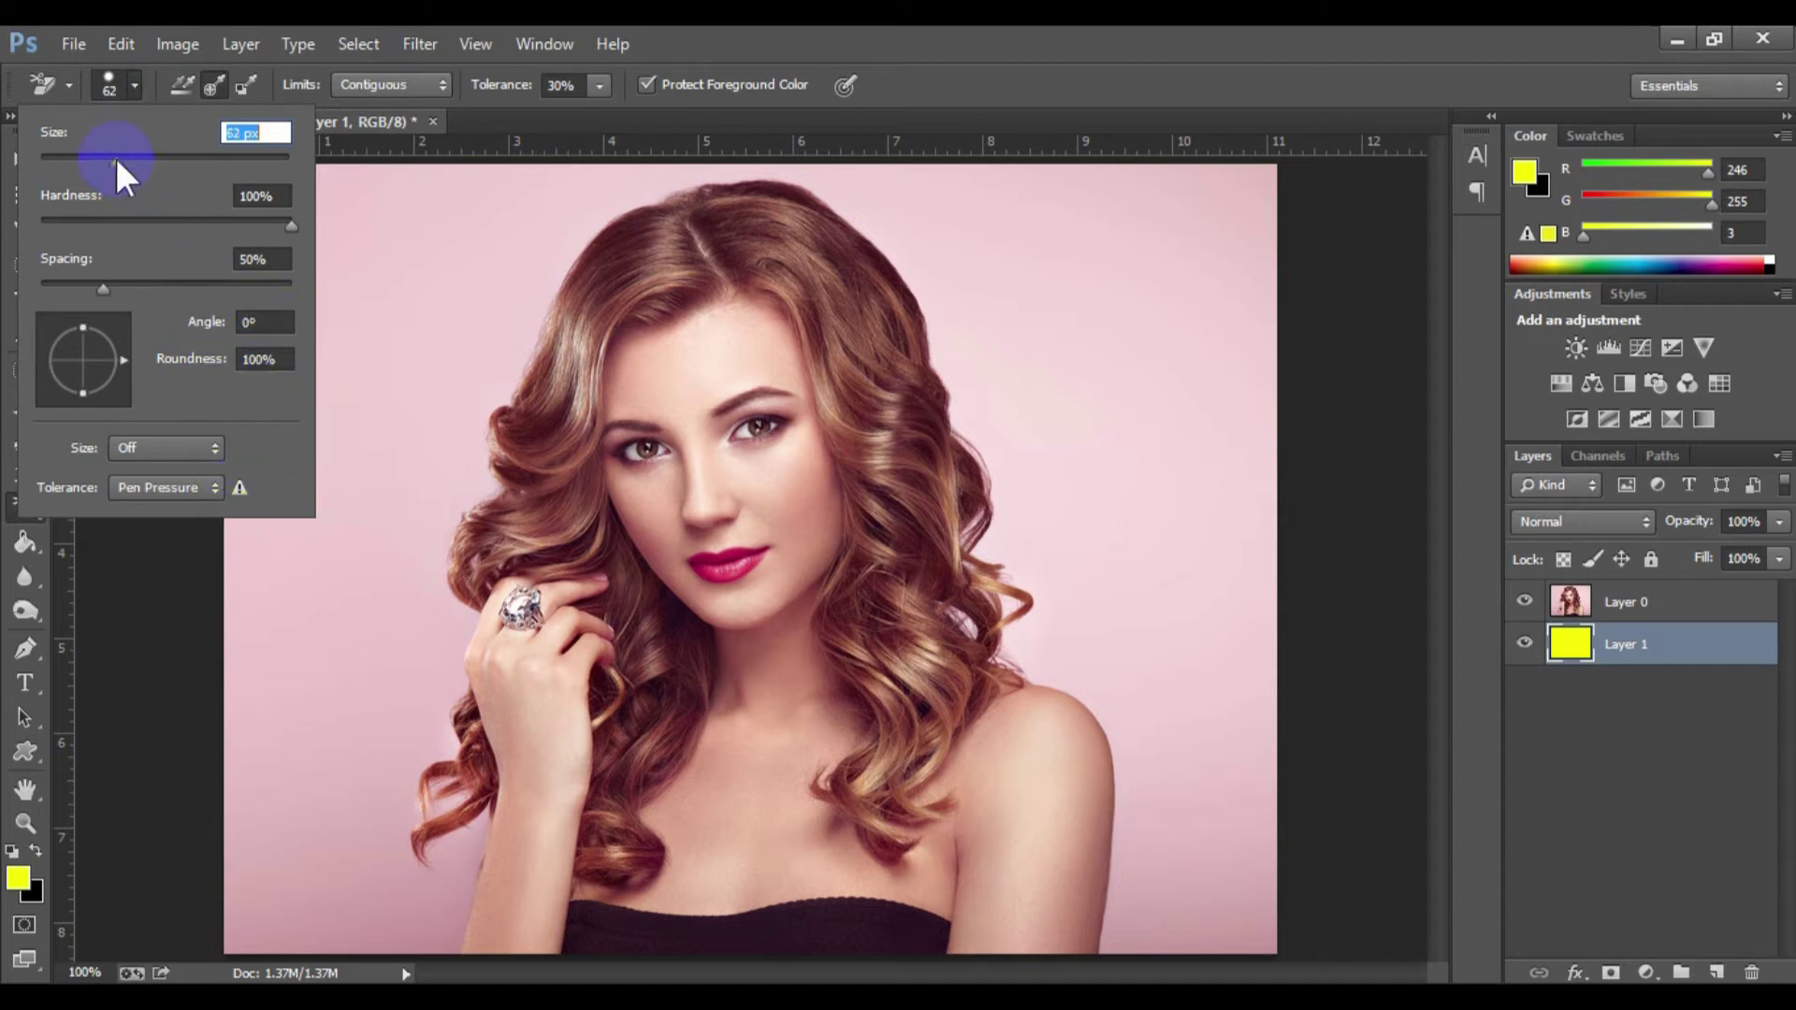
pyautogui.click(200, 593)
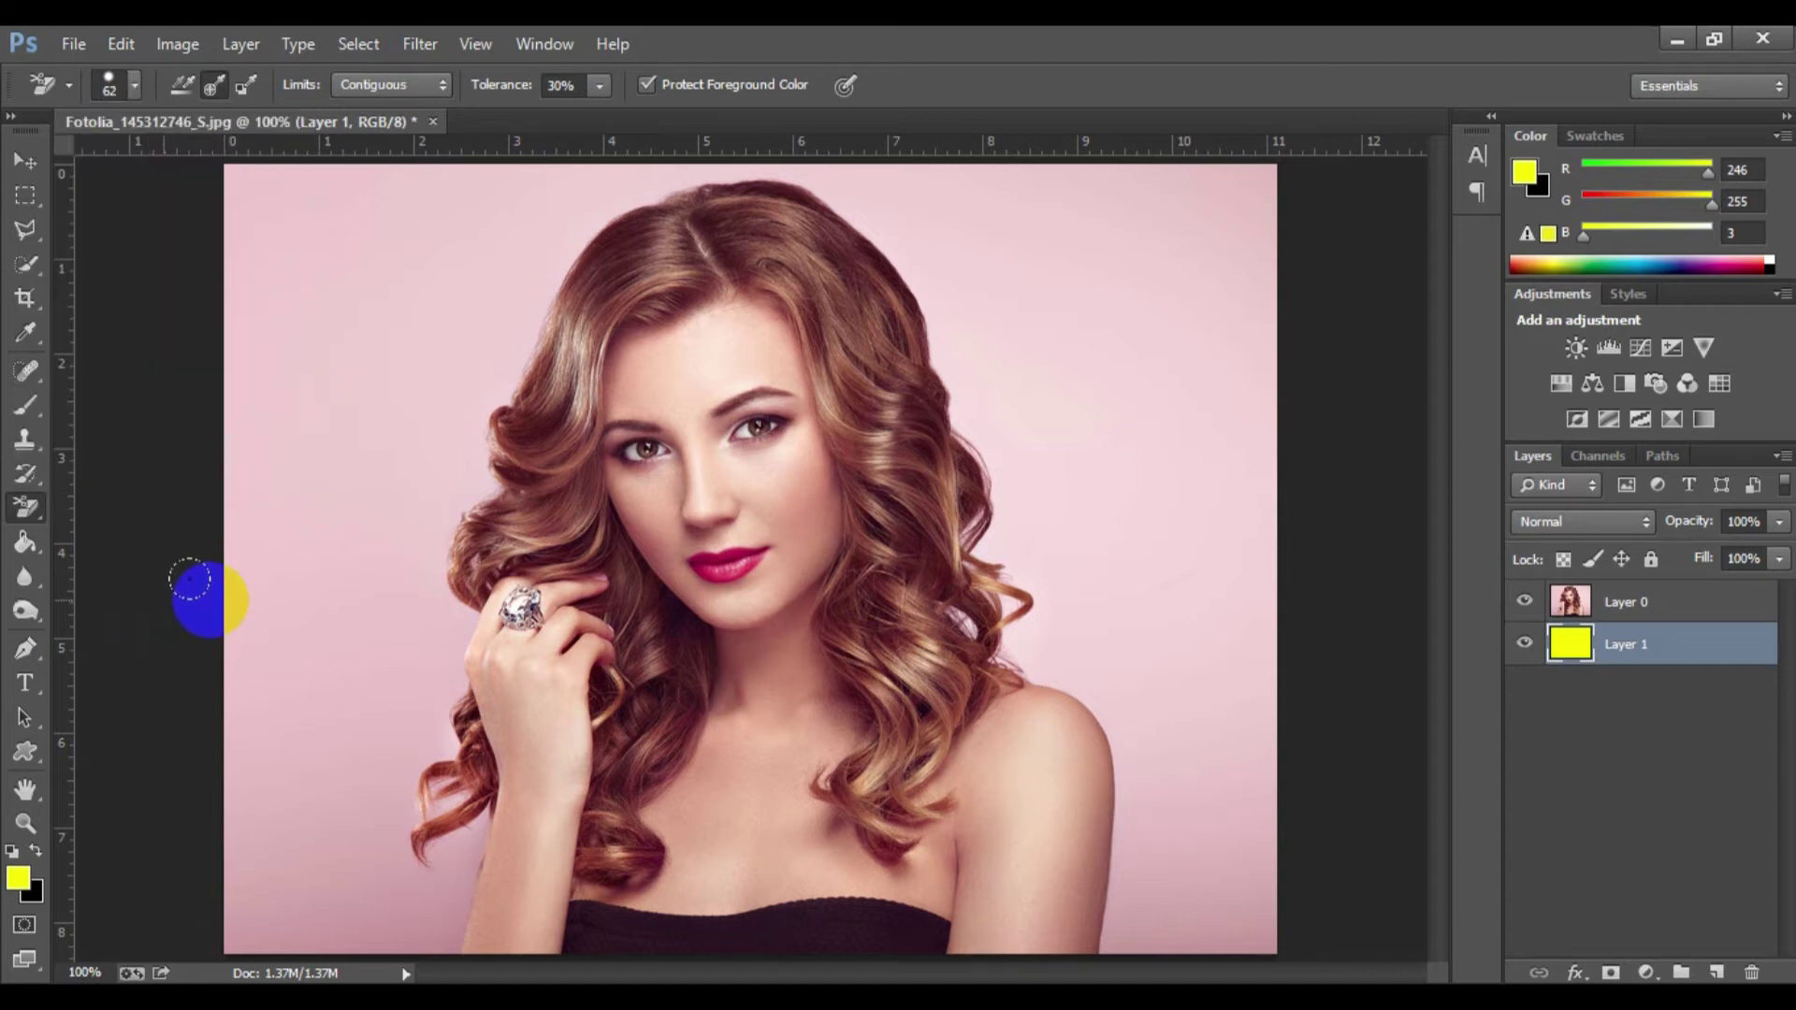
pyautogui.click(1632, 602)
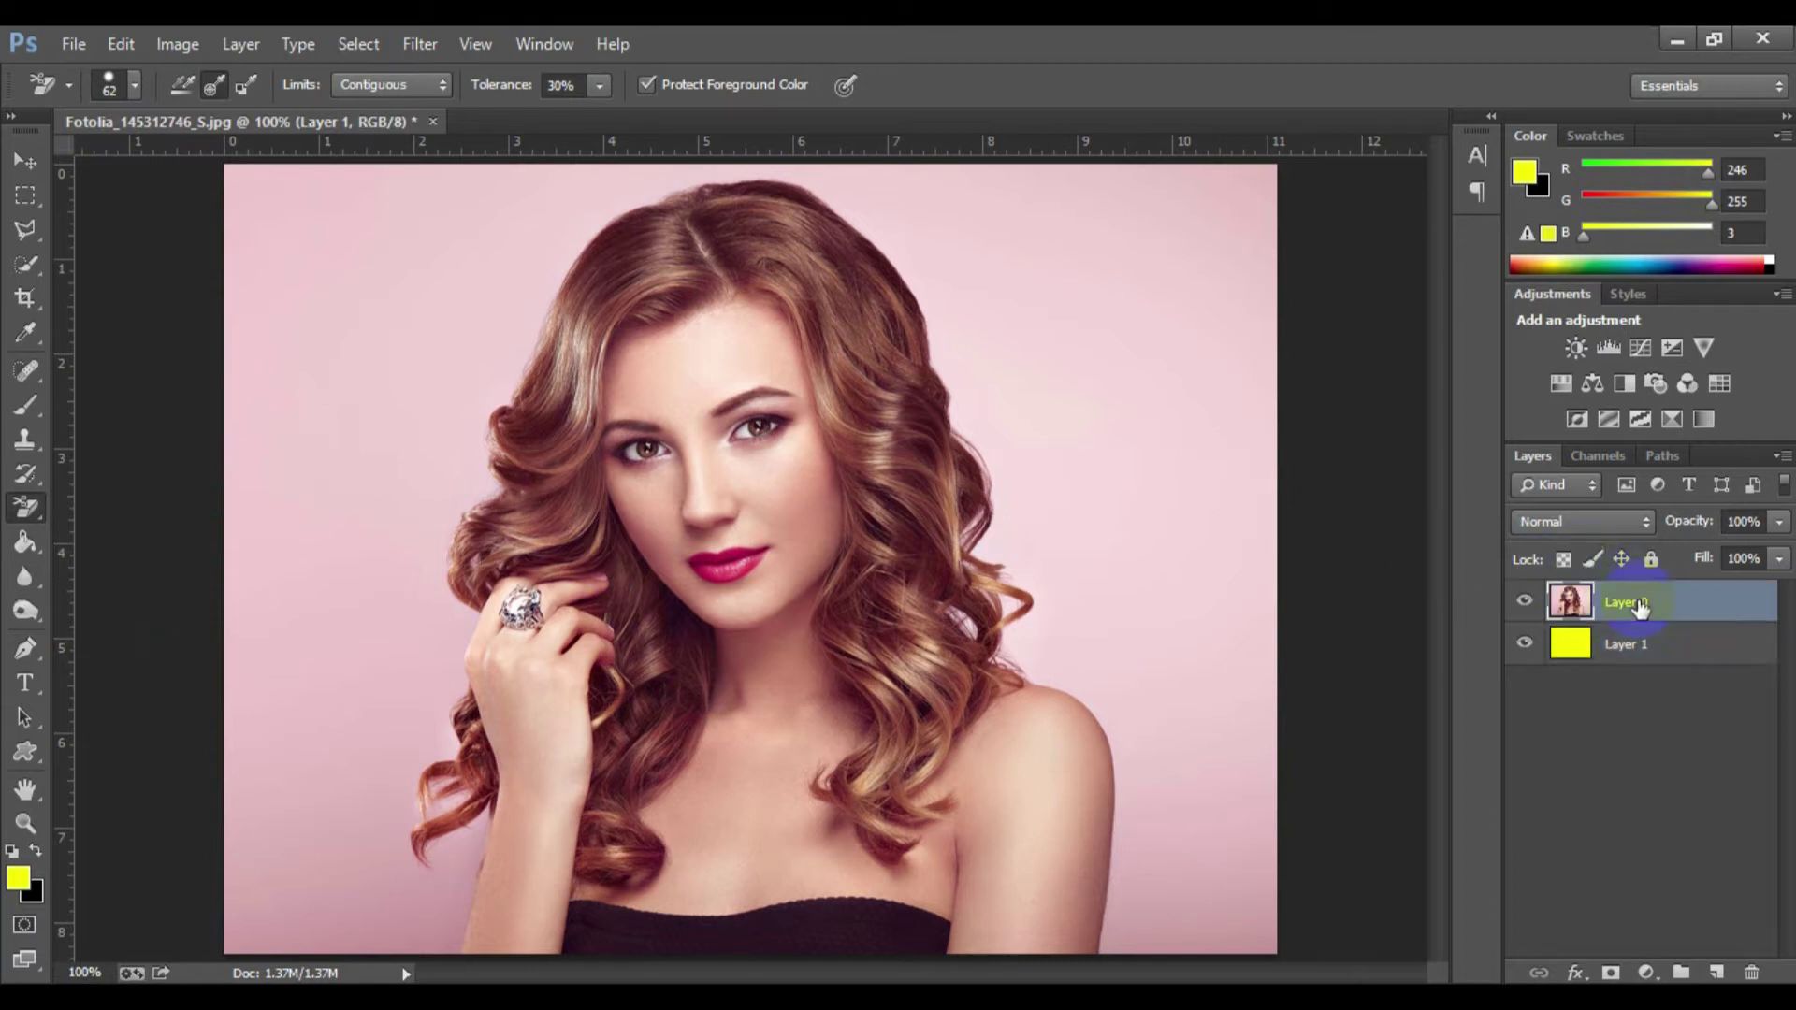
# Step: At 200% zoom, erase pink background above and down the left hair edge
pyautogui.hotkey('ctrl', '+')
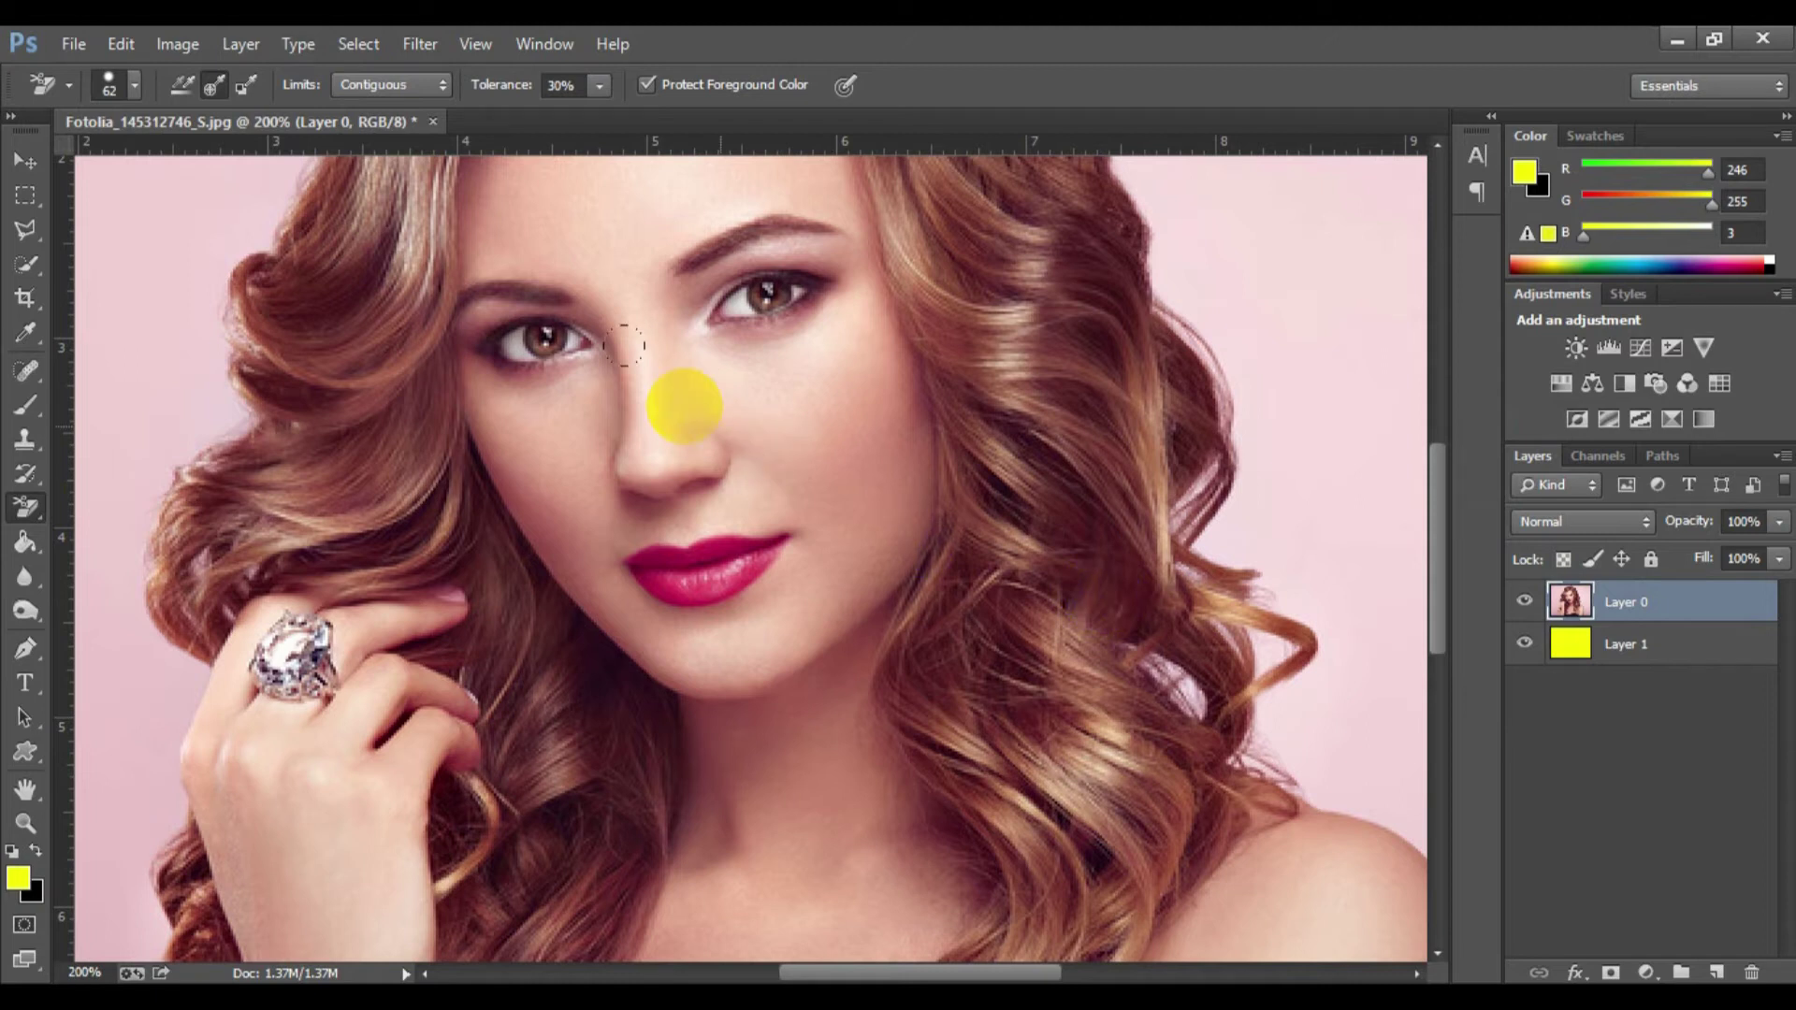
pyautogui.moveTo(599, 379); pyautogui.dragTo(984, 801)
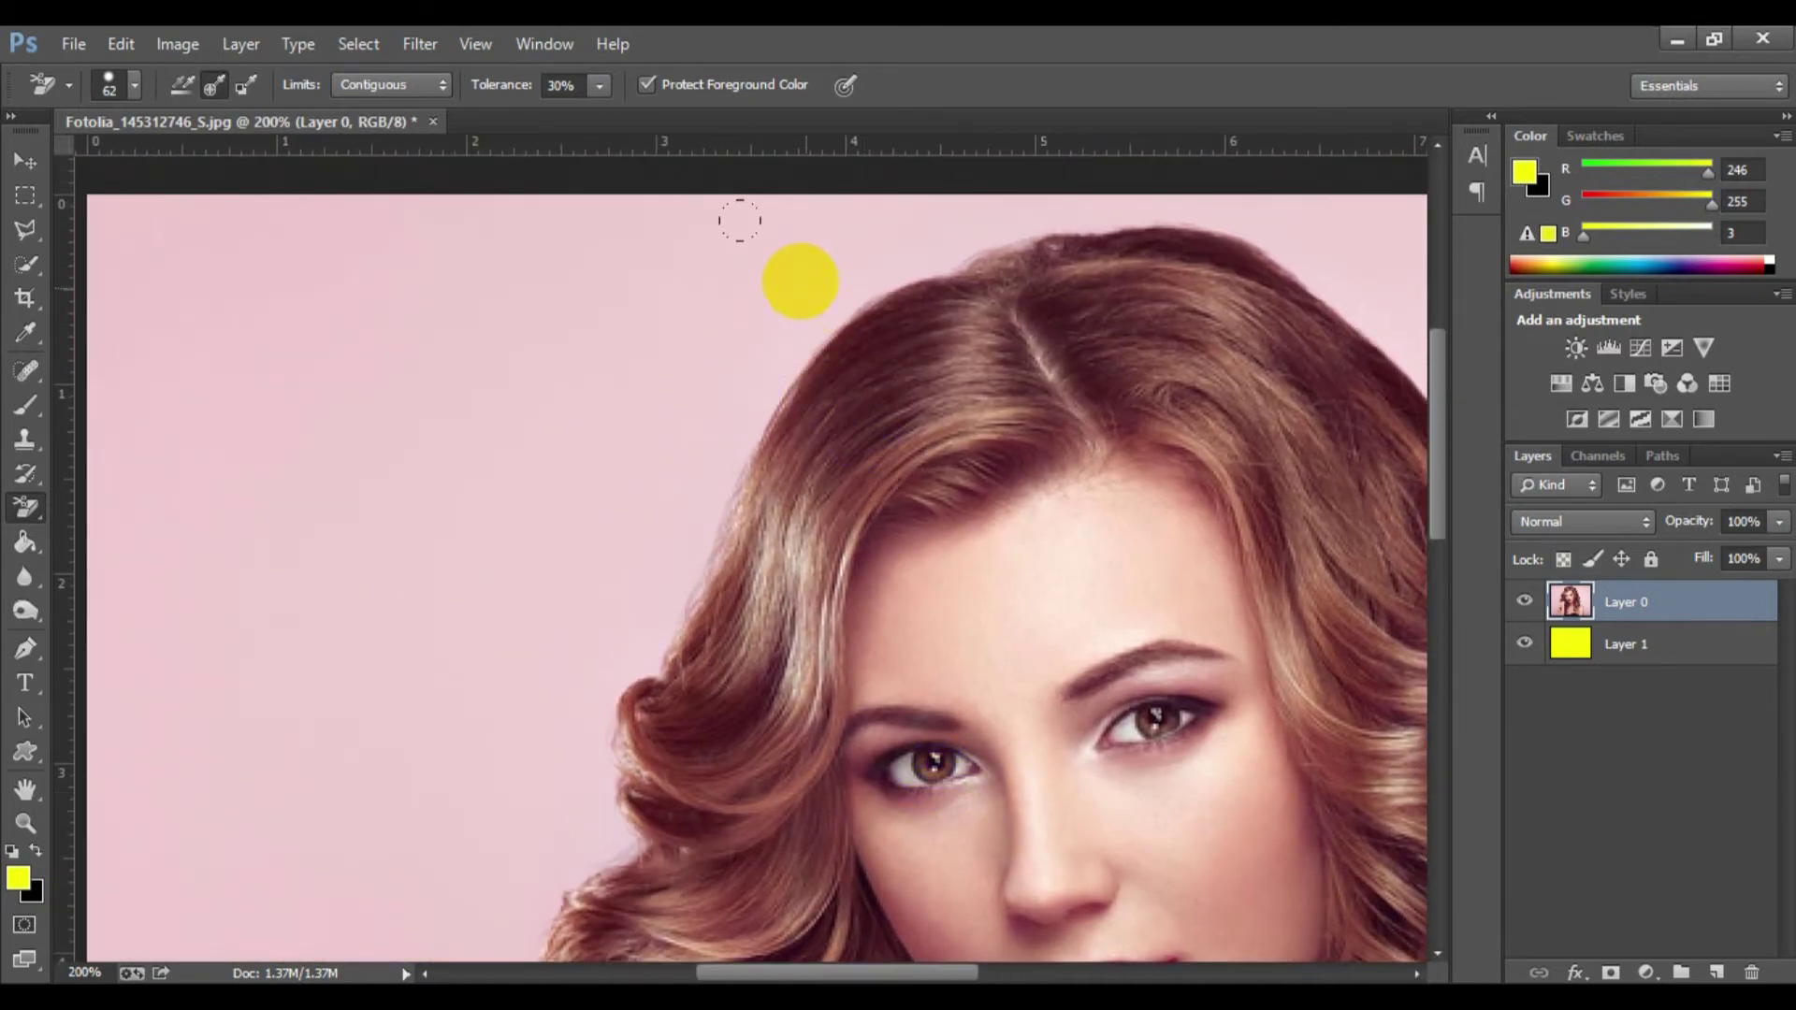
pyautogui.click(788, 279)
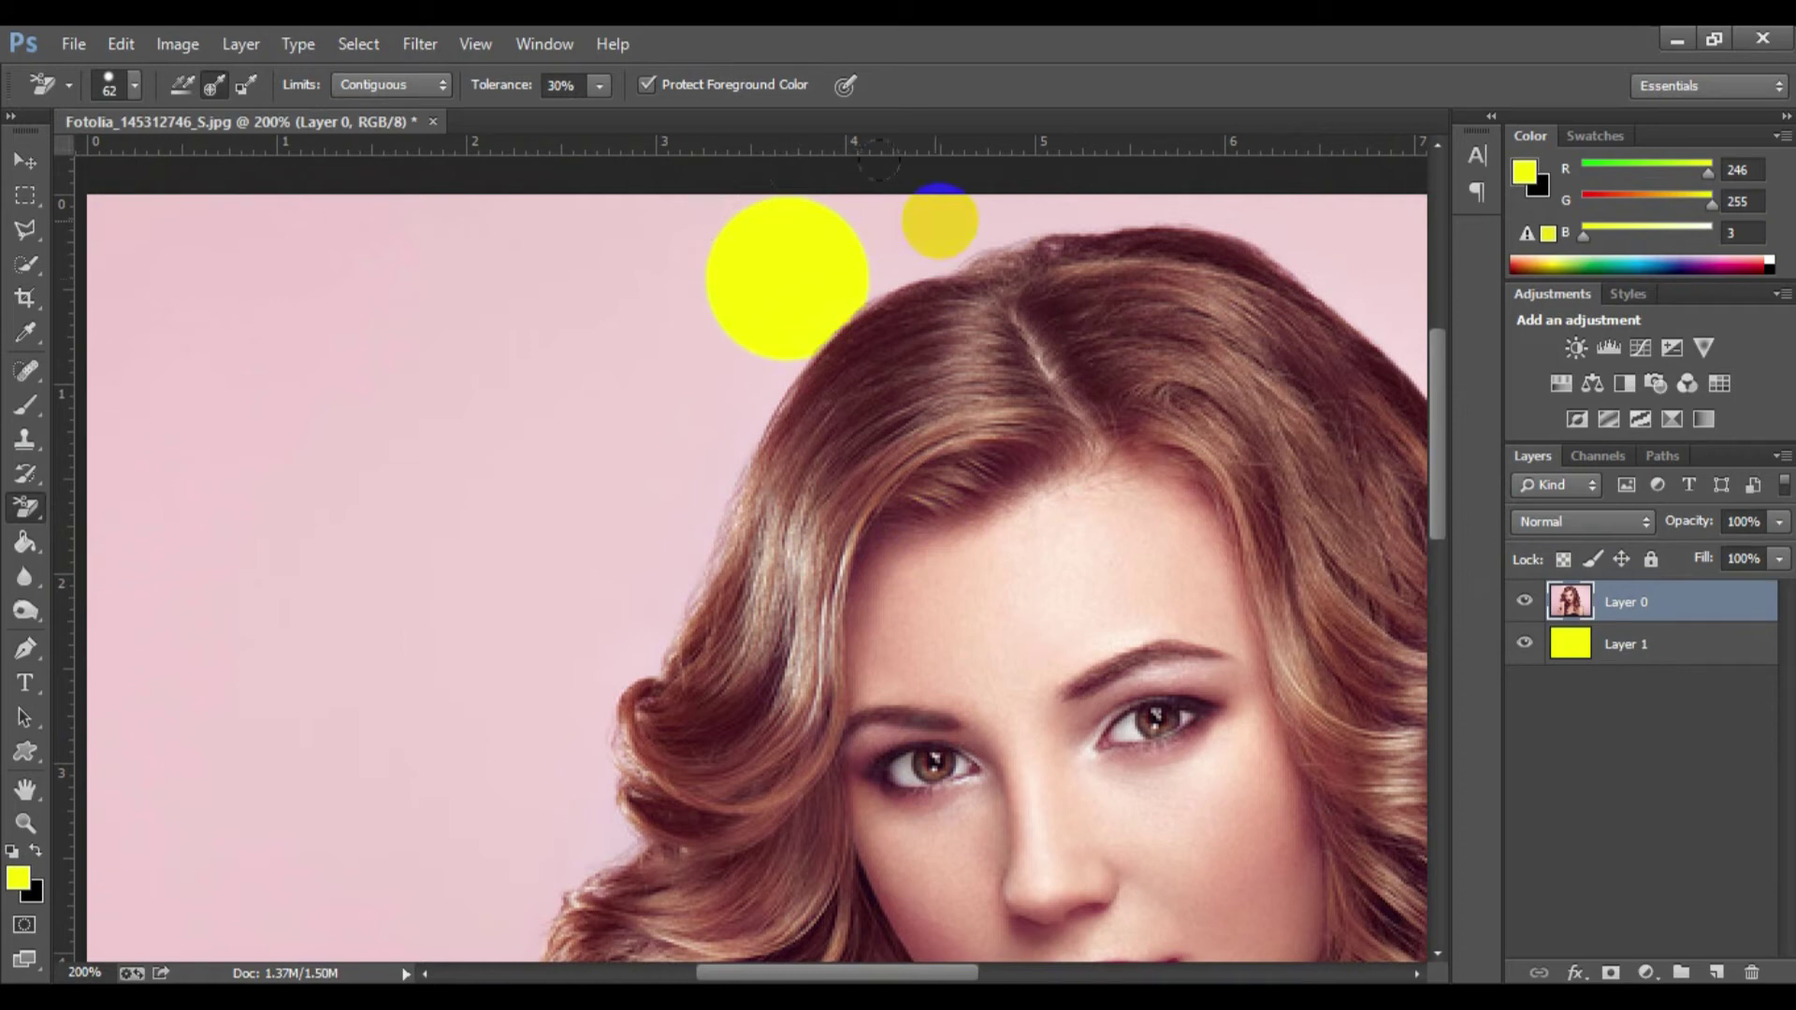
pyautogui.click(706, 329)
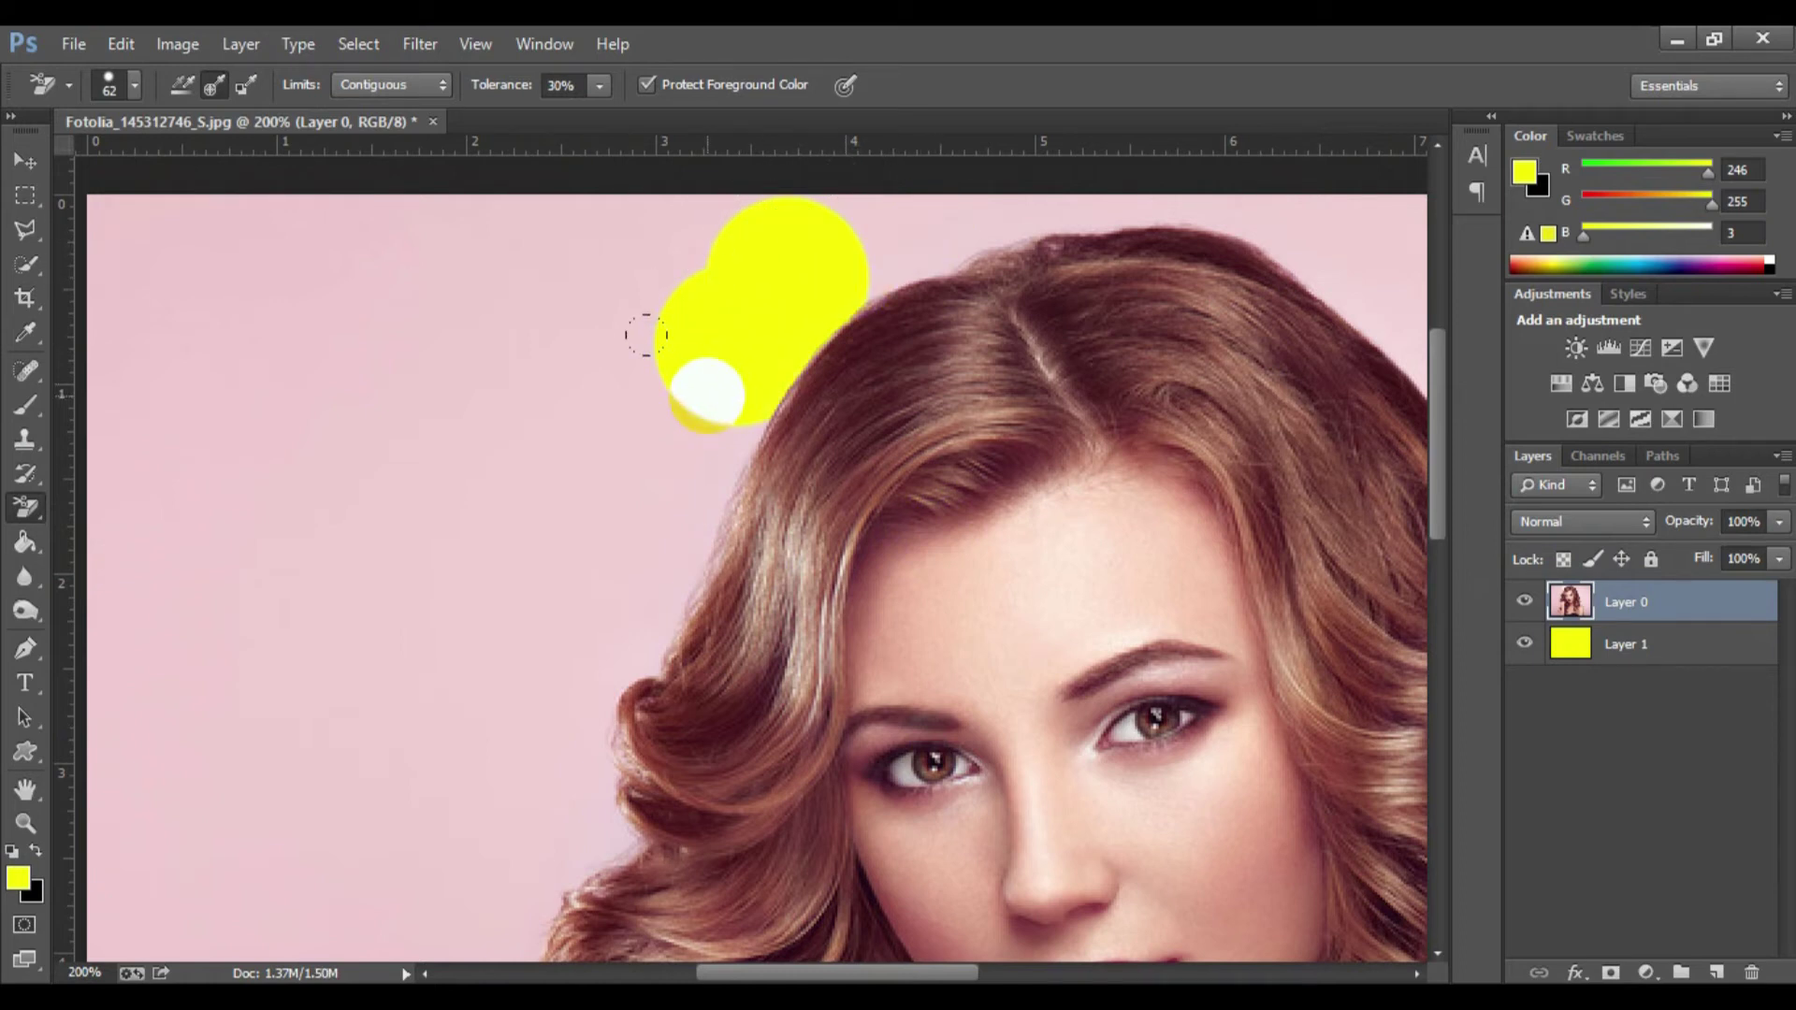
pyautogui.click(693, 436)
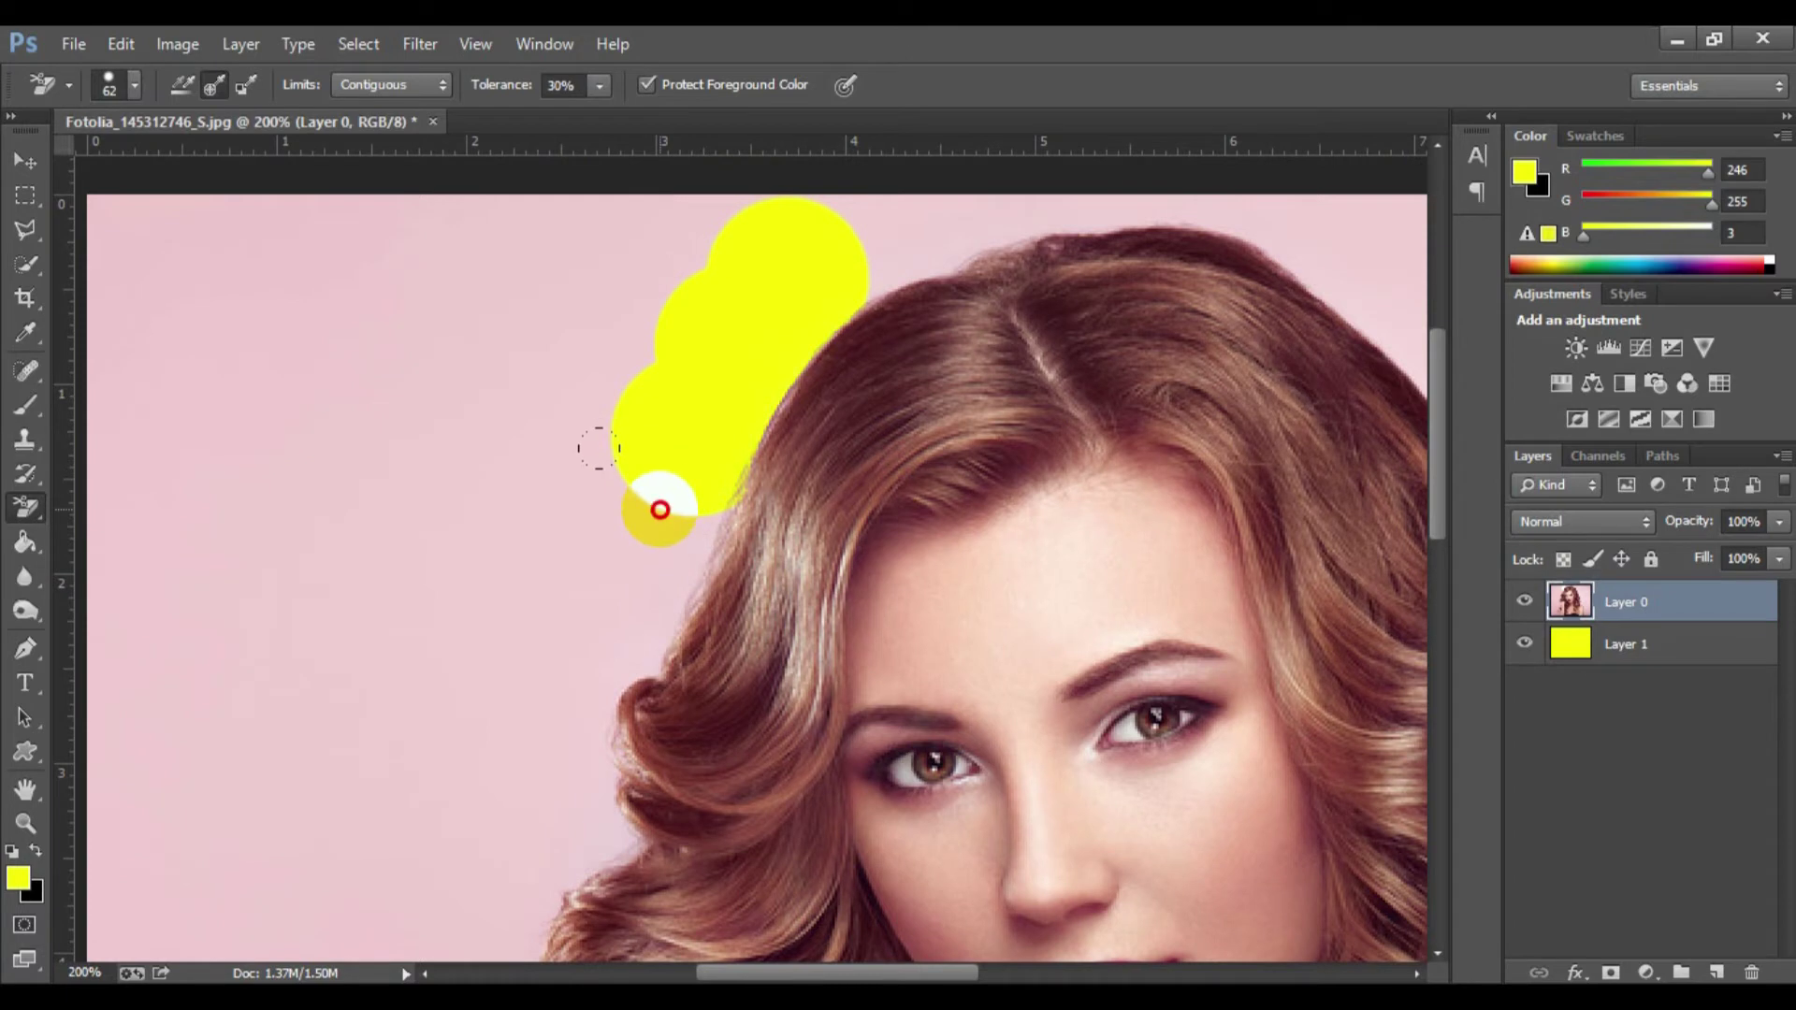
pyautogui.click(660, 533)
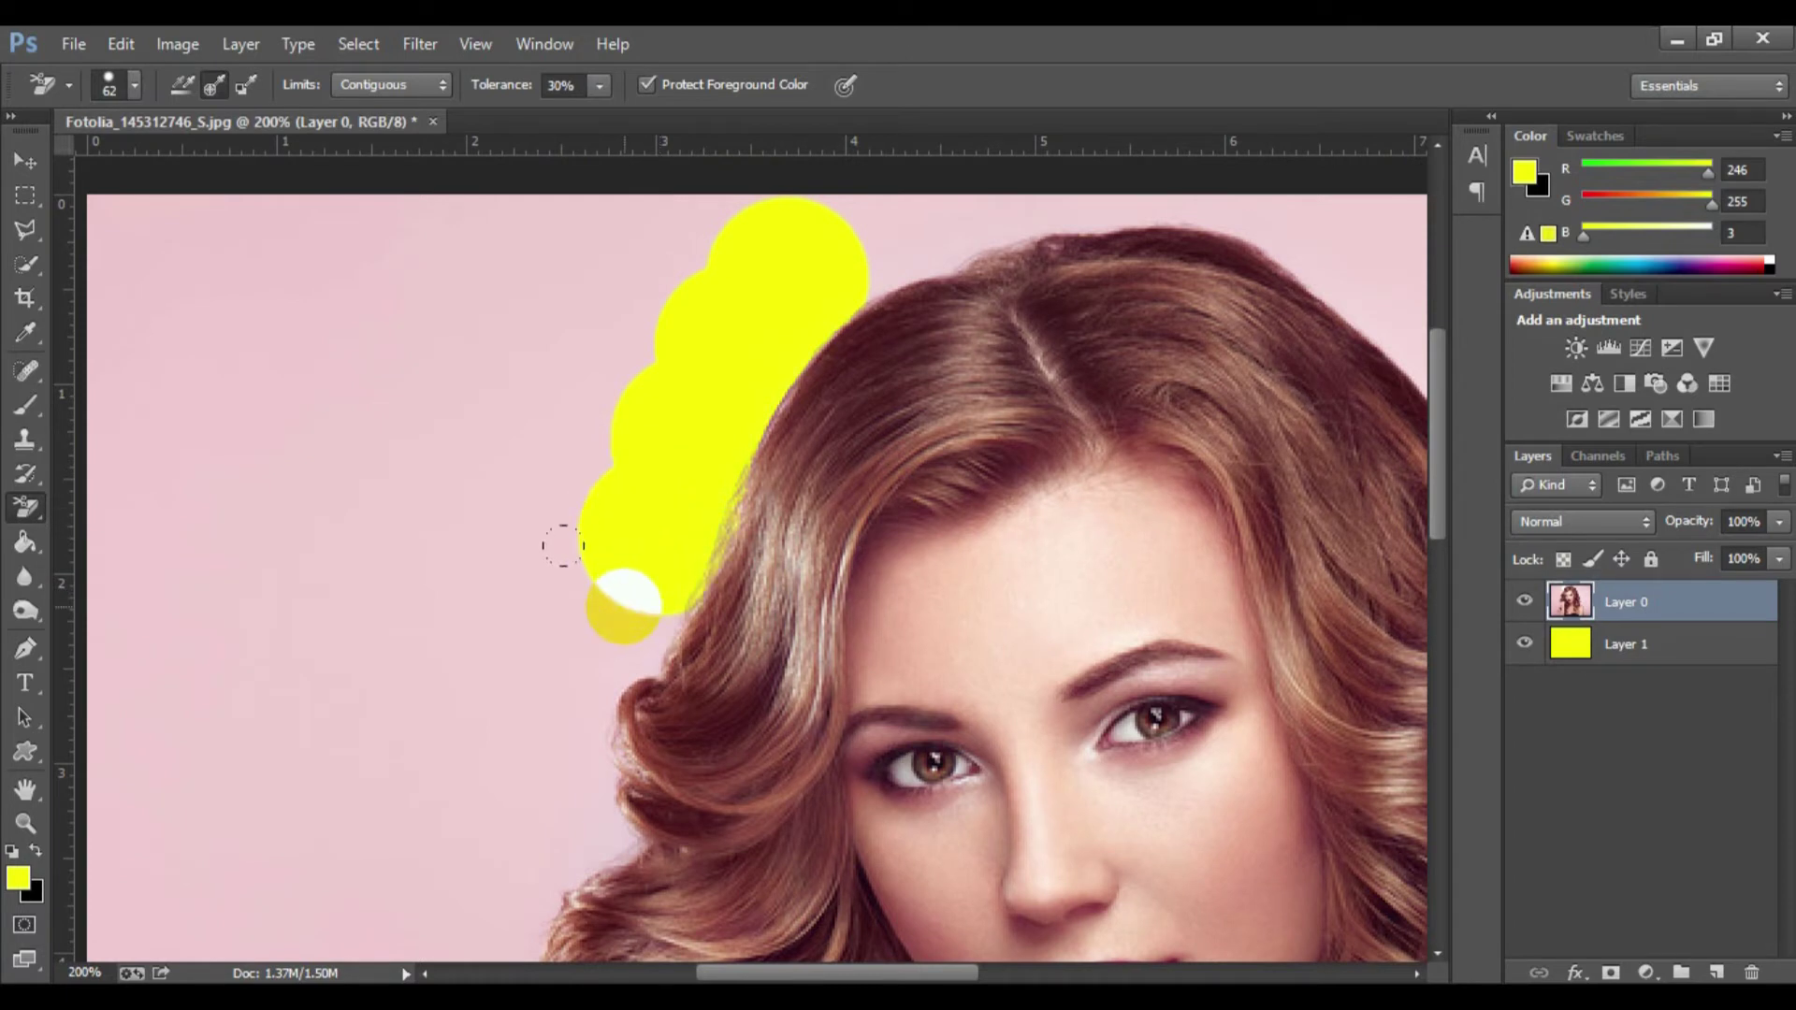
pyautogui.moveTo(562, 535); pyautogui.dragTo(518, 605)
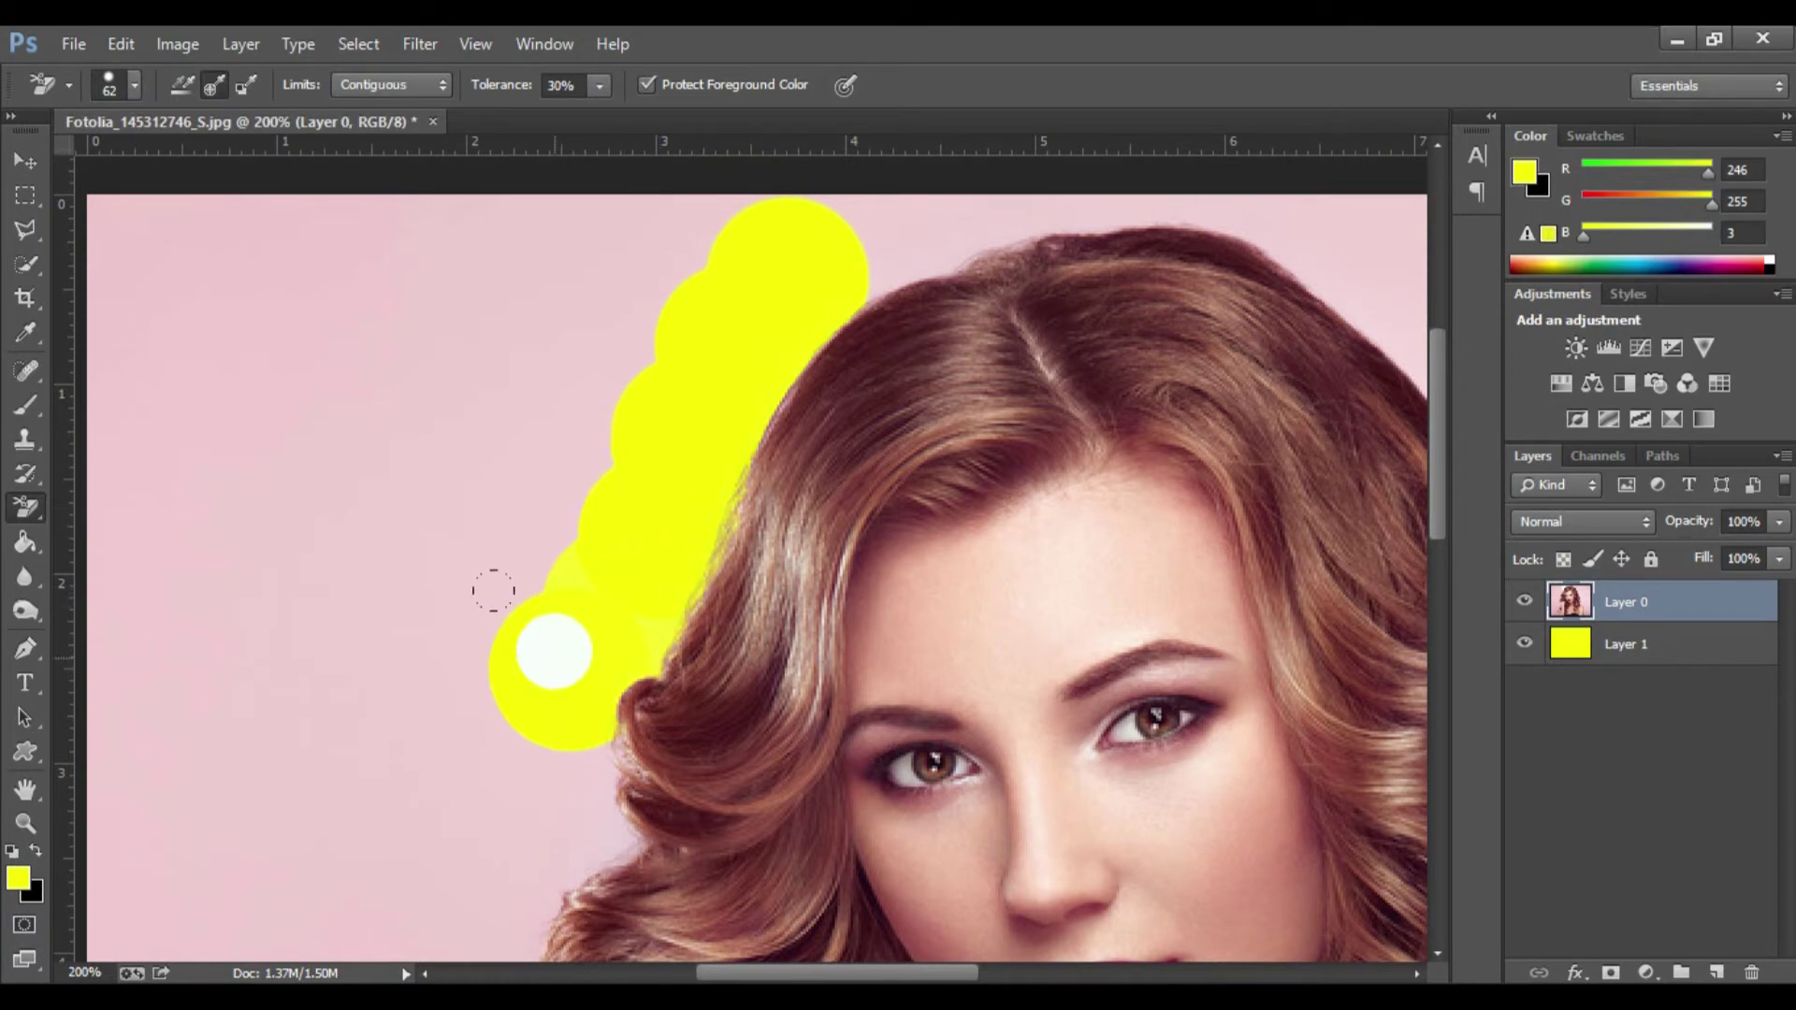
# Step: Erase pink beside the hair near the cheek with a slightly smaller brush
pyautogui.scroll(-3, 517, 605)
pyautogui.moveTo(517, 542); pyautogui.dragTo(492, 577)
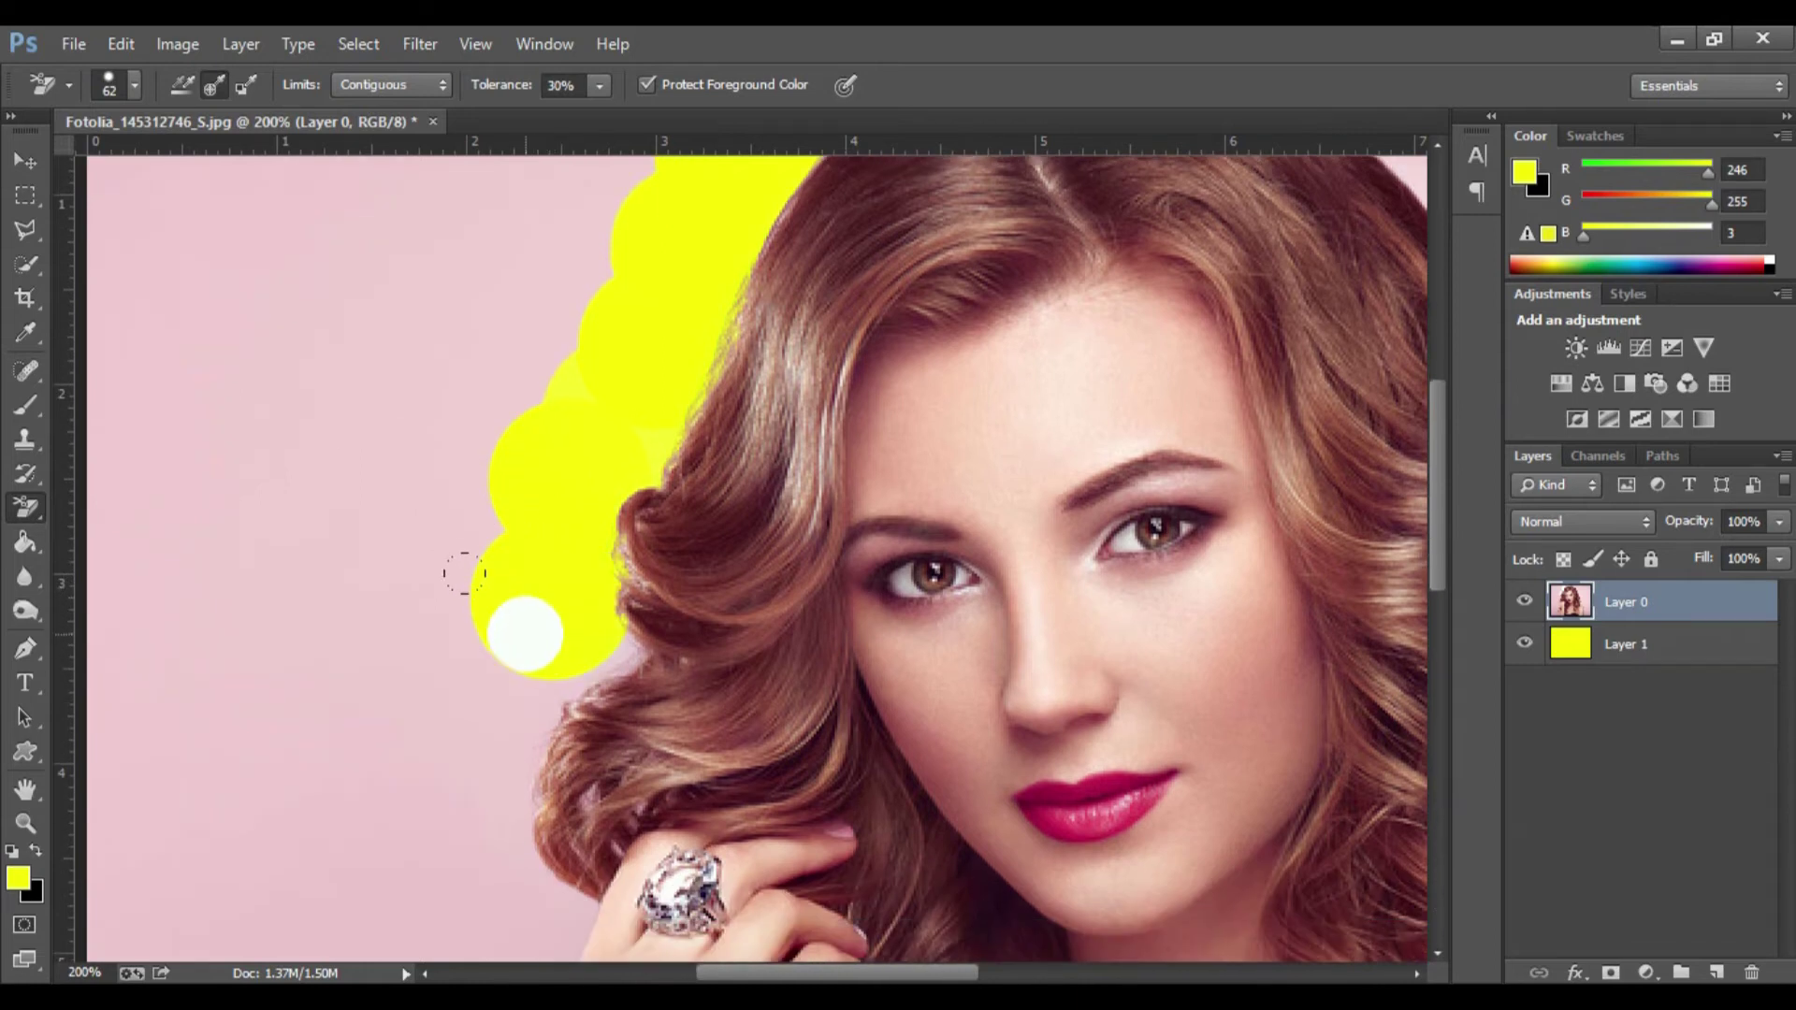
pyautogui.scroll(-1, 493, 577)
pyautogui.moveTo(459, 573)
pyautogui.mouseDown()
pyautogui.moveTo(429, 560)
pyautogui.moveTo(544, 524)
pyautogui.moveTo(565, 560)
pyautogui.moveTo(589, 569)
pyautogui.moveTo(601, 549)
pyautogui.moveTo(573, 573)
pyautogui.moveTo(596, 570)
pyautogui.moveTo(453, 629)
pyautogui.mouseUp()
pyautogui.press('[')
pyautogui.scroll(-5, 453, 630)
pyautogui.moveTo(513, 509)
pyautogui.mouseDown()
pyautogui.moveTo(488, 500)
pyautogui.moveTo(513, 437)
pyautogui.moveTo(496, 530)
pyautogui.moveTo(489, 463)
pyautogui.moveTo(473, 549)
pyautogui.moveTo(496, 477)
pyautogui.moveTo(522, 569)
pyautogui.moveTo(550, 592)
pyautogui.moveTo(499, 487)
pyautogui.moveTo(524, 380)
pyautogui.moveTo(609, 324)
pyautogui.moveTo(553, 353)
pyautogui.moveTo(561, 334)
pyautogui.mouseUp()
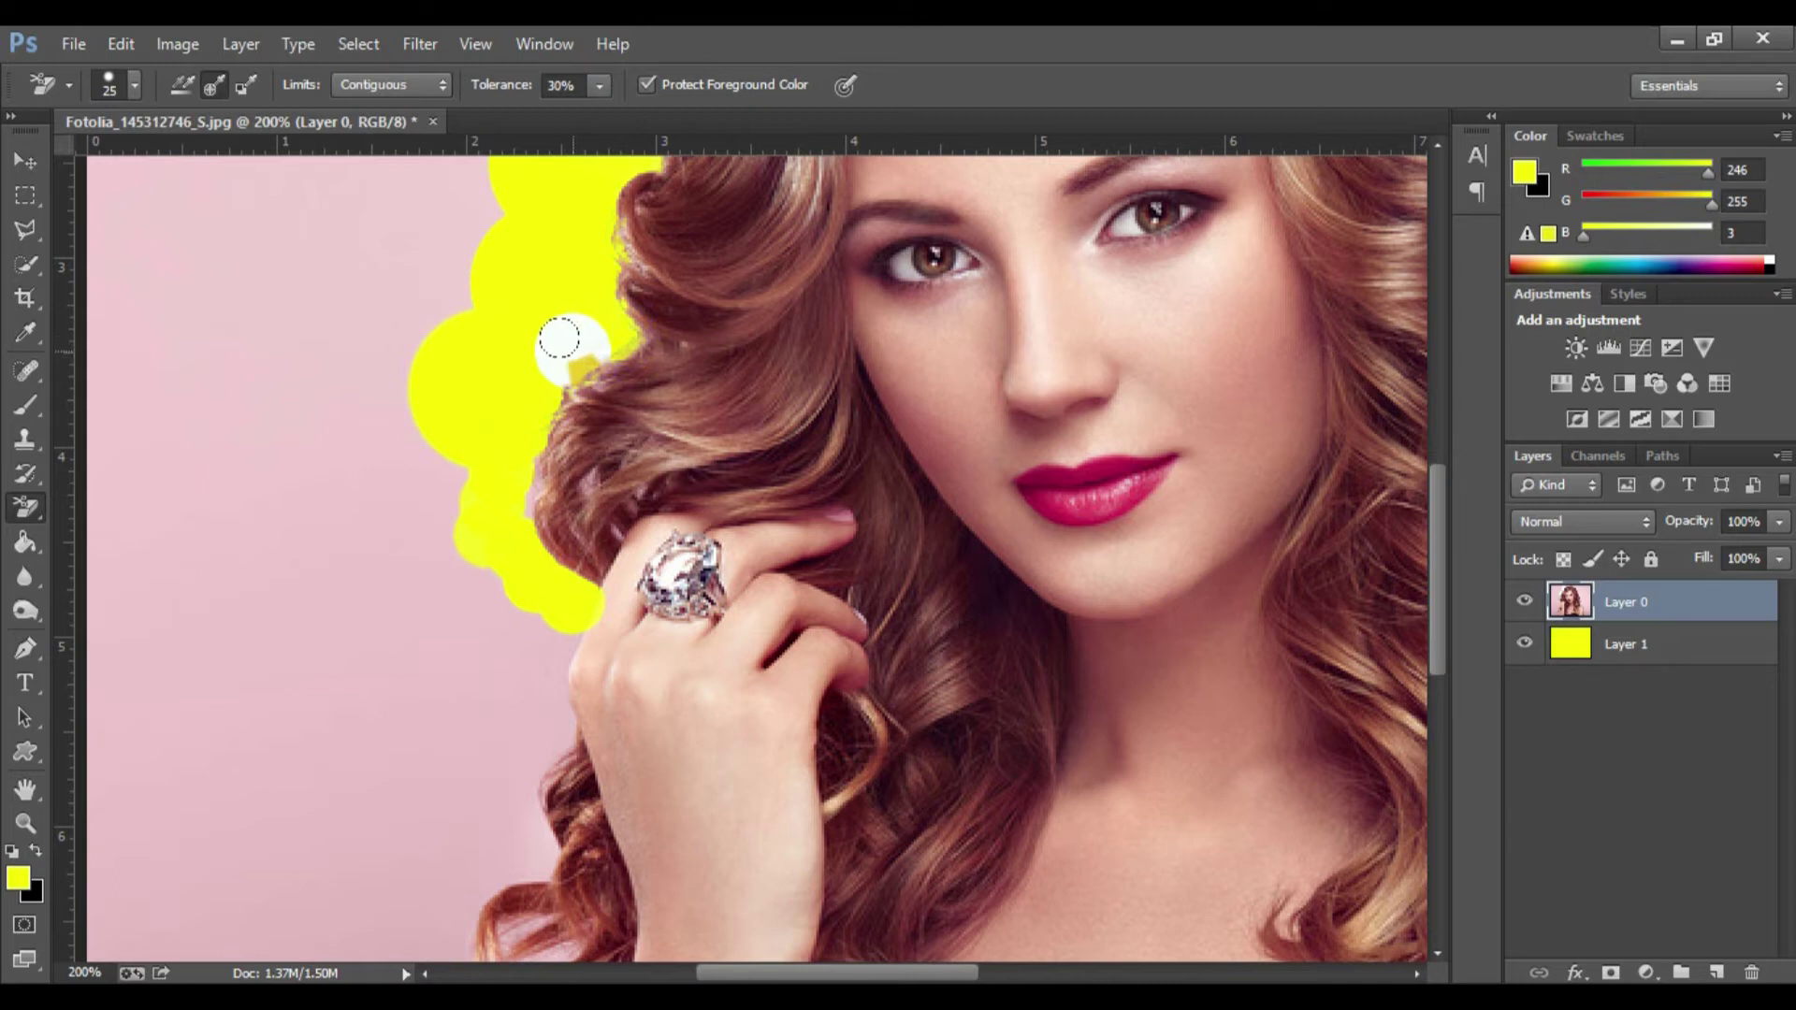
# Step: Erase pink beside the hand, lower curls and forearm down to the bottom edge
pyautogui.moveTo(560, 365)
pyautogui.mouseDown()
pyautogui.moveTo(497, 474)
pyautogui.moveTo(527, 566)
pyautogui.mouseUp()
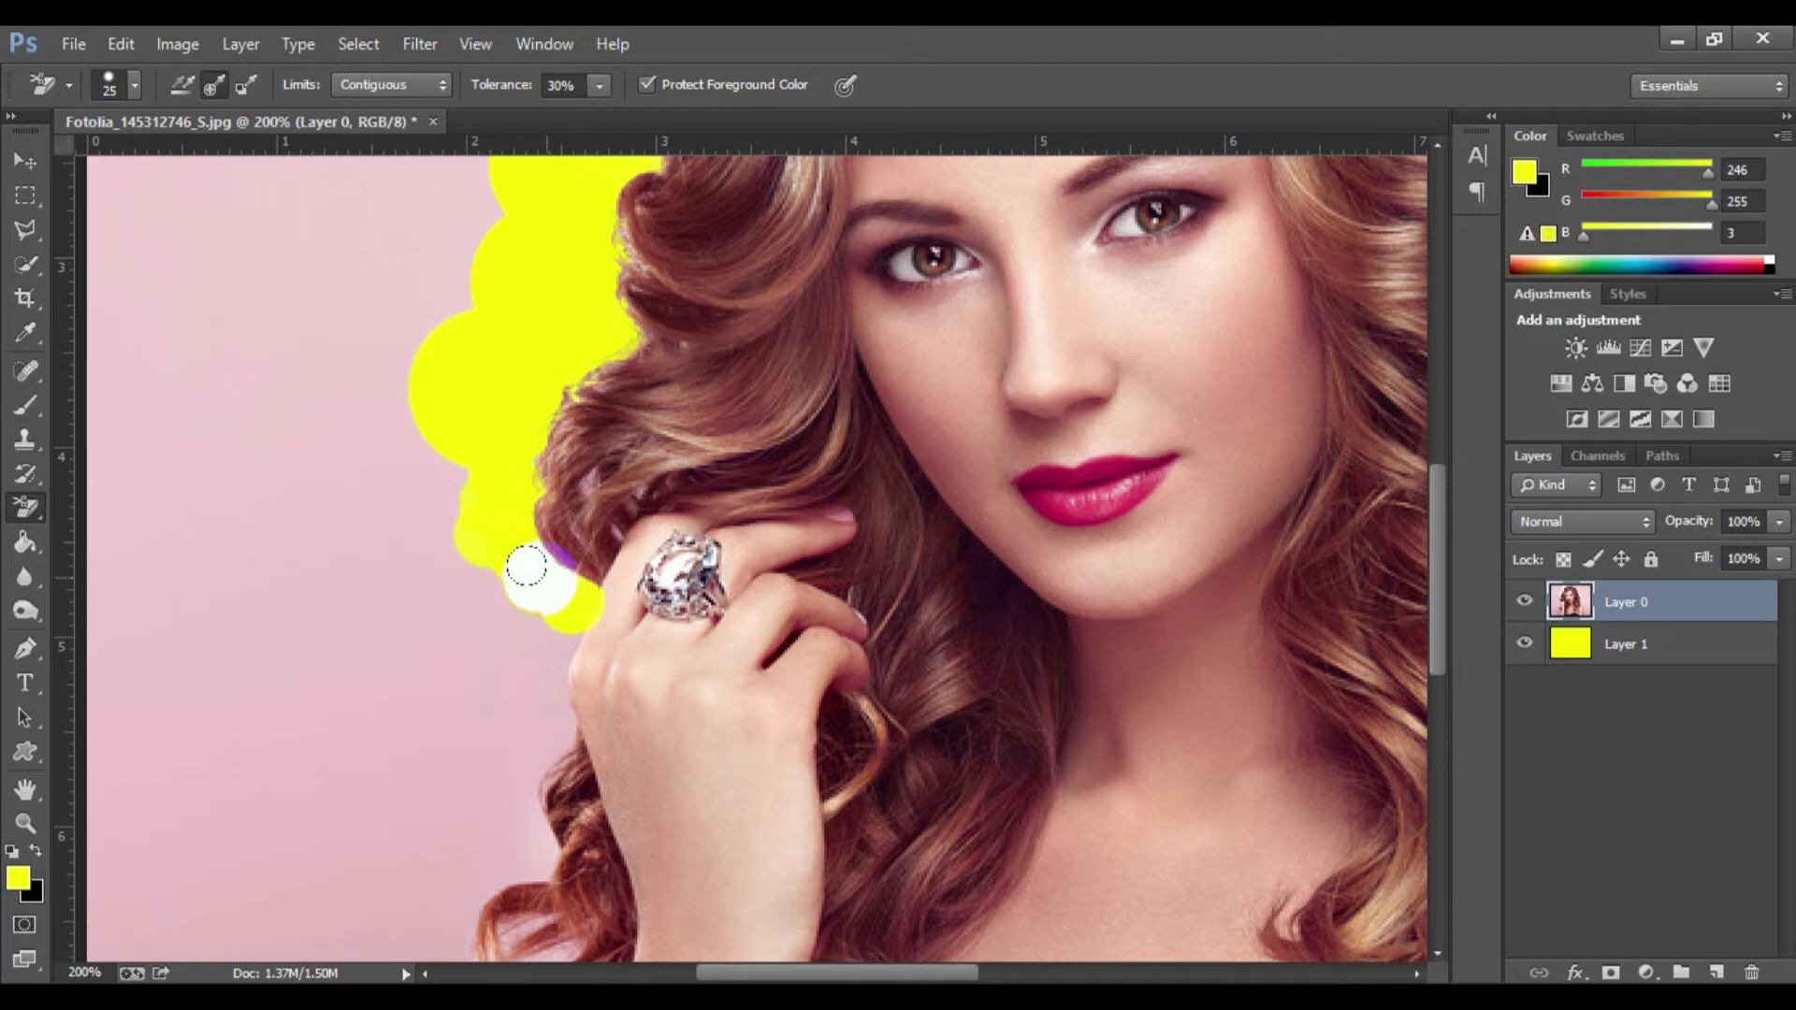
pyautogui.scroll(-3, 526, 566)
pyautogui.scroll(-2, 524, 562)
pyautogui.moveTo(550, 419)
pyautogui.mouseDown()
pyautogui.moveTo(536, 402)
pyautogui.moveTo(530, 500)
pyautogui.moveTo(506, 532)
pyautogui.moveTo(541, 621)
pyautogui.moveTo(474, 642)
pyautogui.moveTo(448, 682)
pyautogui.moveTo(462, 743)
pyautogui.moveTo(441, 830)
pyautogui.moveTo(520, 732)
pyautogui.moveTo(474, 750)
pyautogui.moveTo(524, 697)
pyautogui.moveTo(510, 711)
pyautogui.moveTo(580, 725)
pyautogui.mouseUp()
pyautogui.scroll(-3, 574, 733)
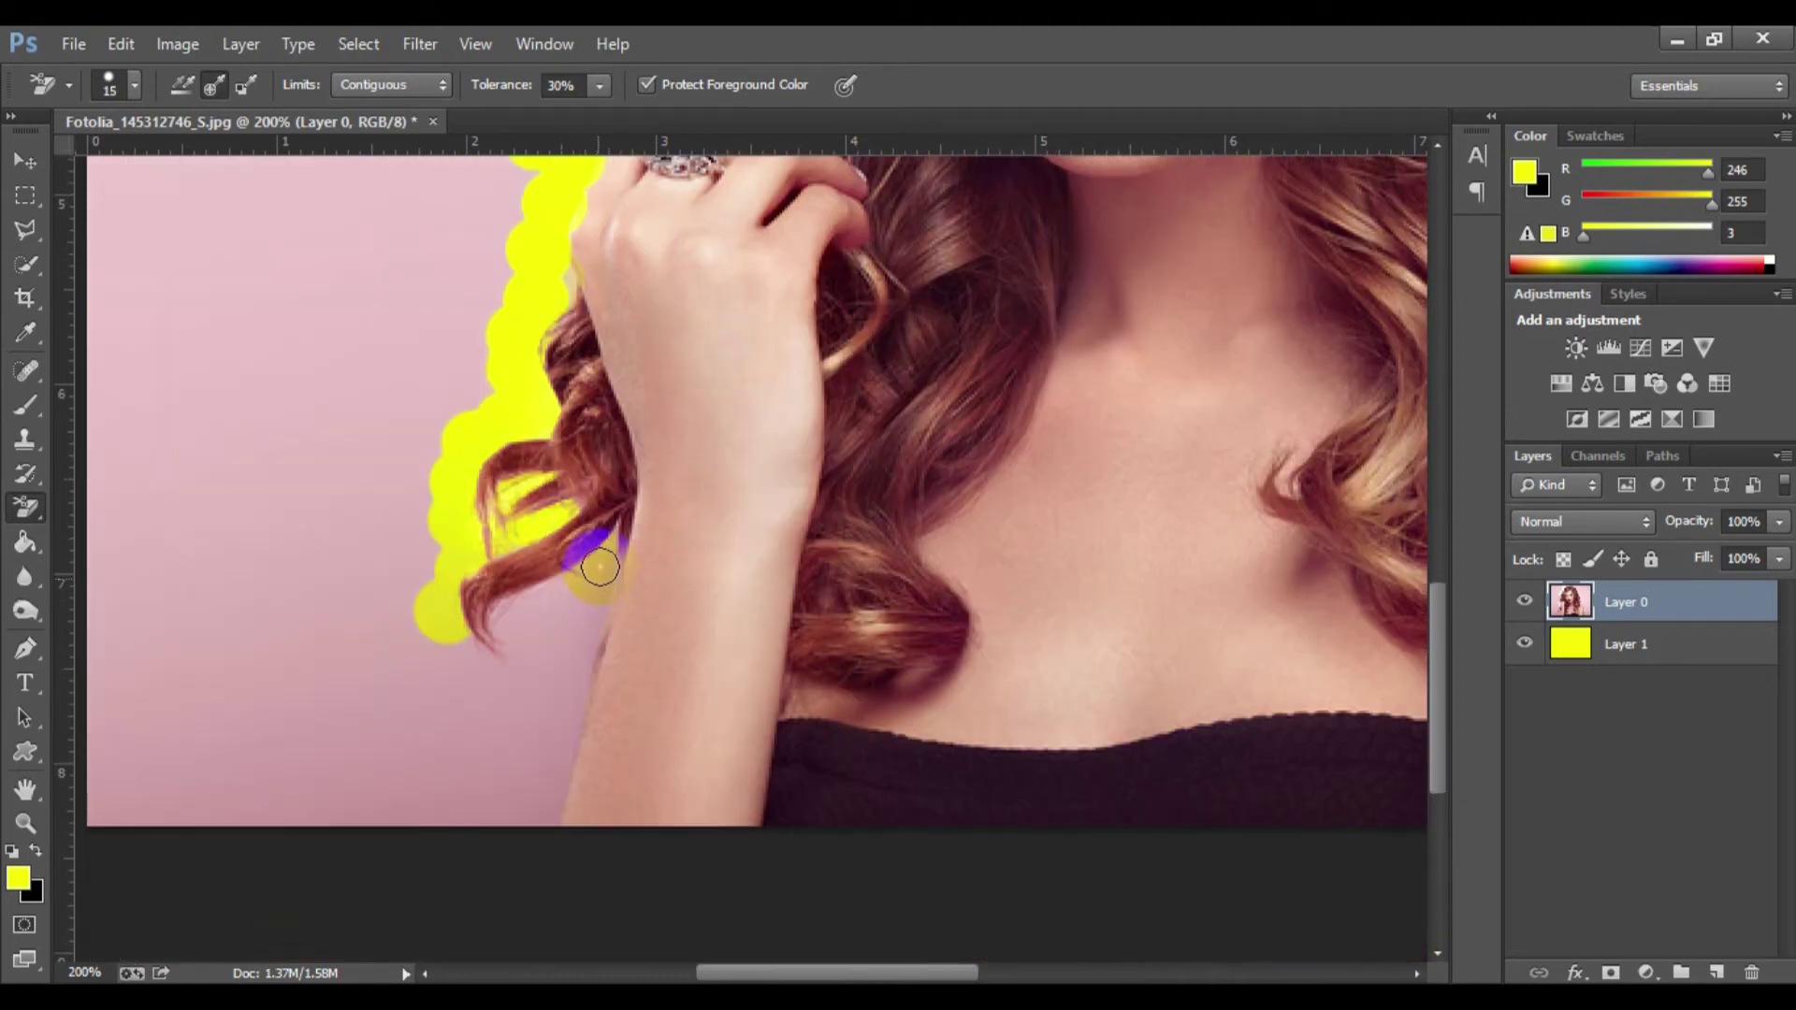
pyautogui.moveTo(606, 537)
pyautogui.mouseDown()
pyautogui.moveTo(525, 726)
pyautogui.moveTo(541, 739)
pyautogui.moveTo(523, 731)
pyautogui.moveTo(541, 761)
pyautogui.moveTo(553, 733)
pyautogui.moveTo(531, 820)
pyautogui.moveTo(535, 596)
pyautogui.moveTo(489, 705)
pyautogui.moveTo(441, 642)
pyautogui.moveTo(473, 721)
pyautogui.moveTo(452, 797)
pyautogui.moveTo(425, 586)
pyautogui.moveTo(465, 381)
pyautogui.moveTo(617, 366)
pyautogui.mouseUp()
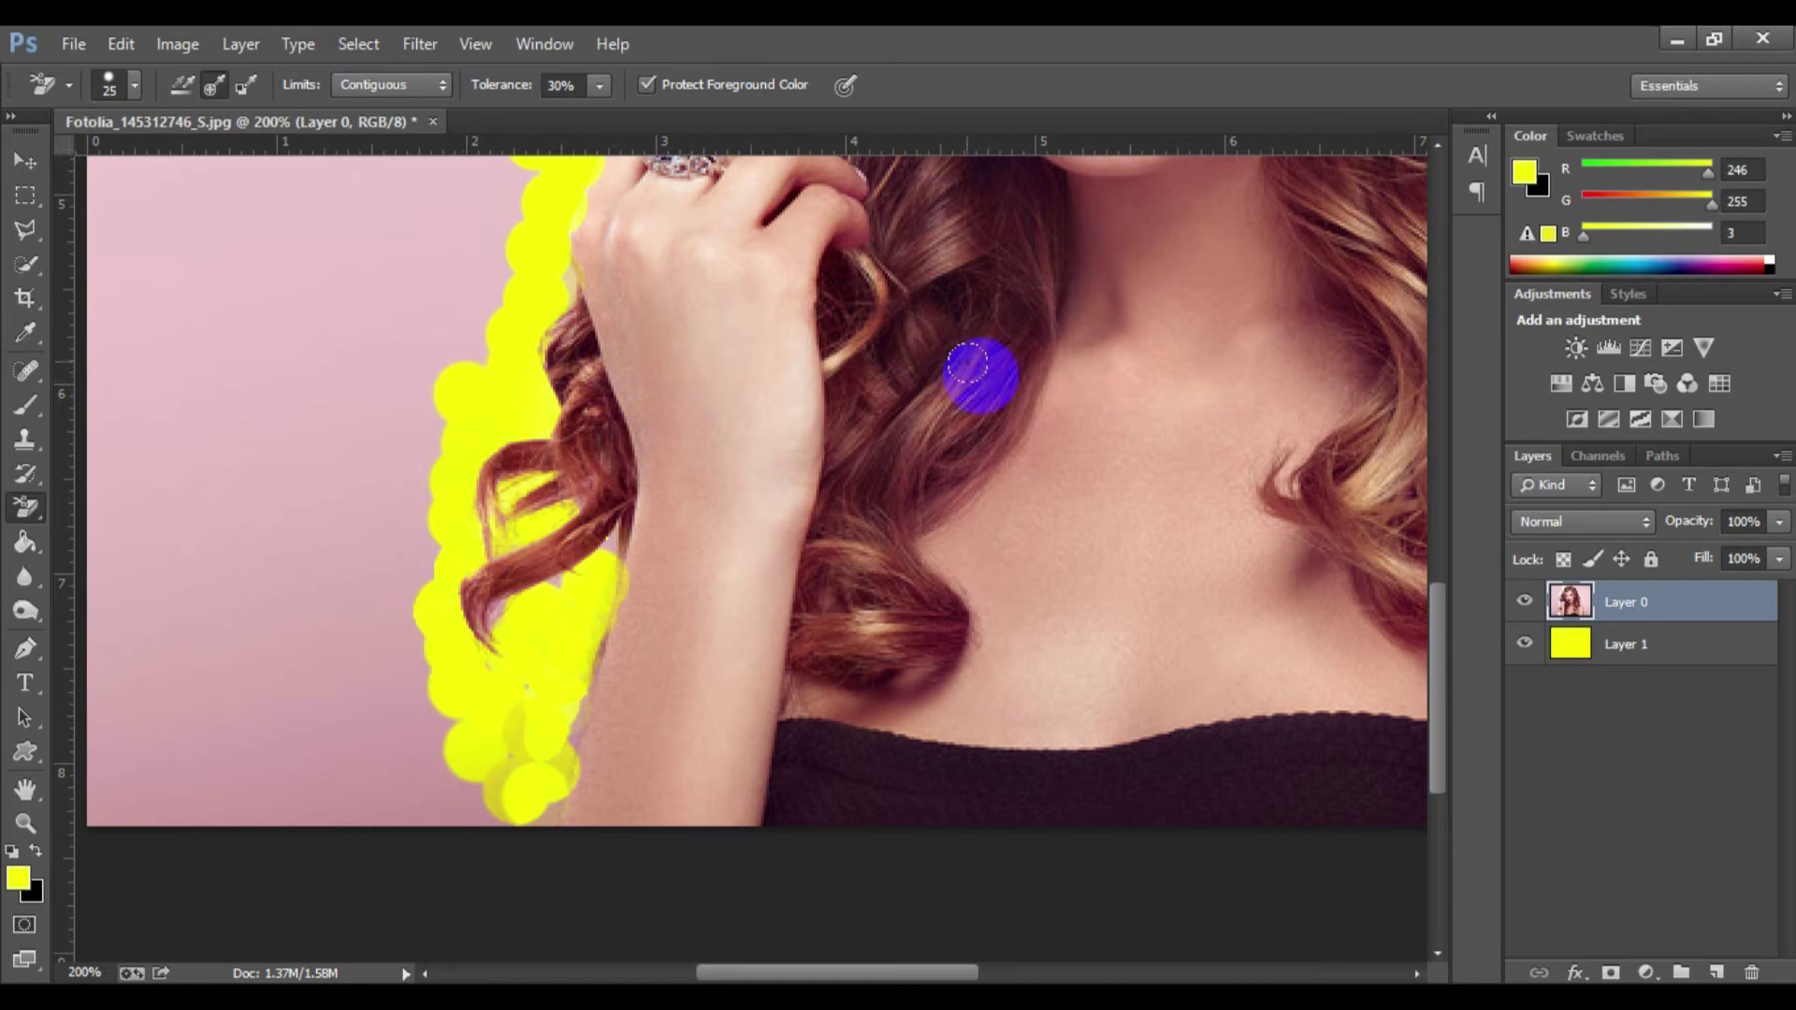
# Step: Erase the background along the top of the head and the right side of the hair
pyautogui.moveTo(962, 502); pyautogui.dragTo(631, 679)
pyautogui.moveTo(905, 211)
pyautogui.mouseDown()
pyautogui.moveTo(655, 291)
pyautogui.moveTo(754, 854)
pyautogui.mouseUp()
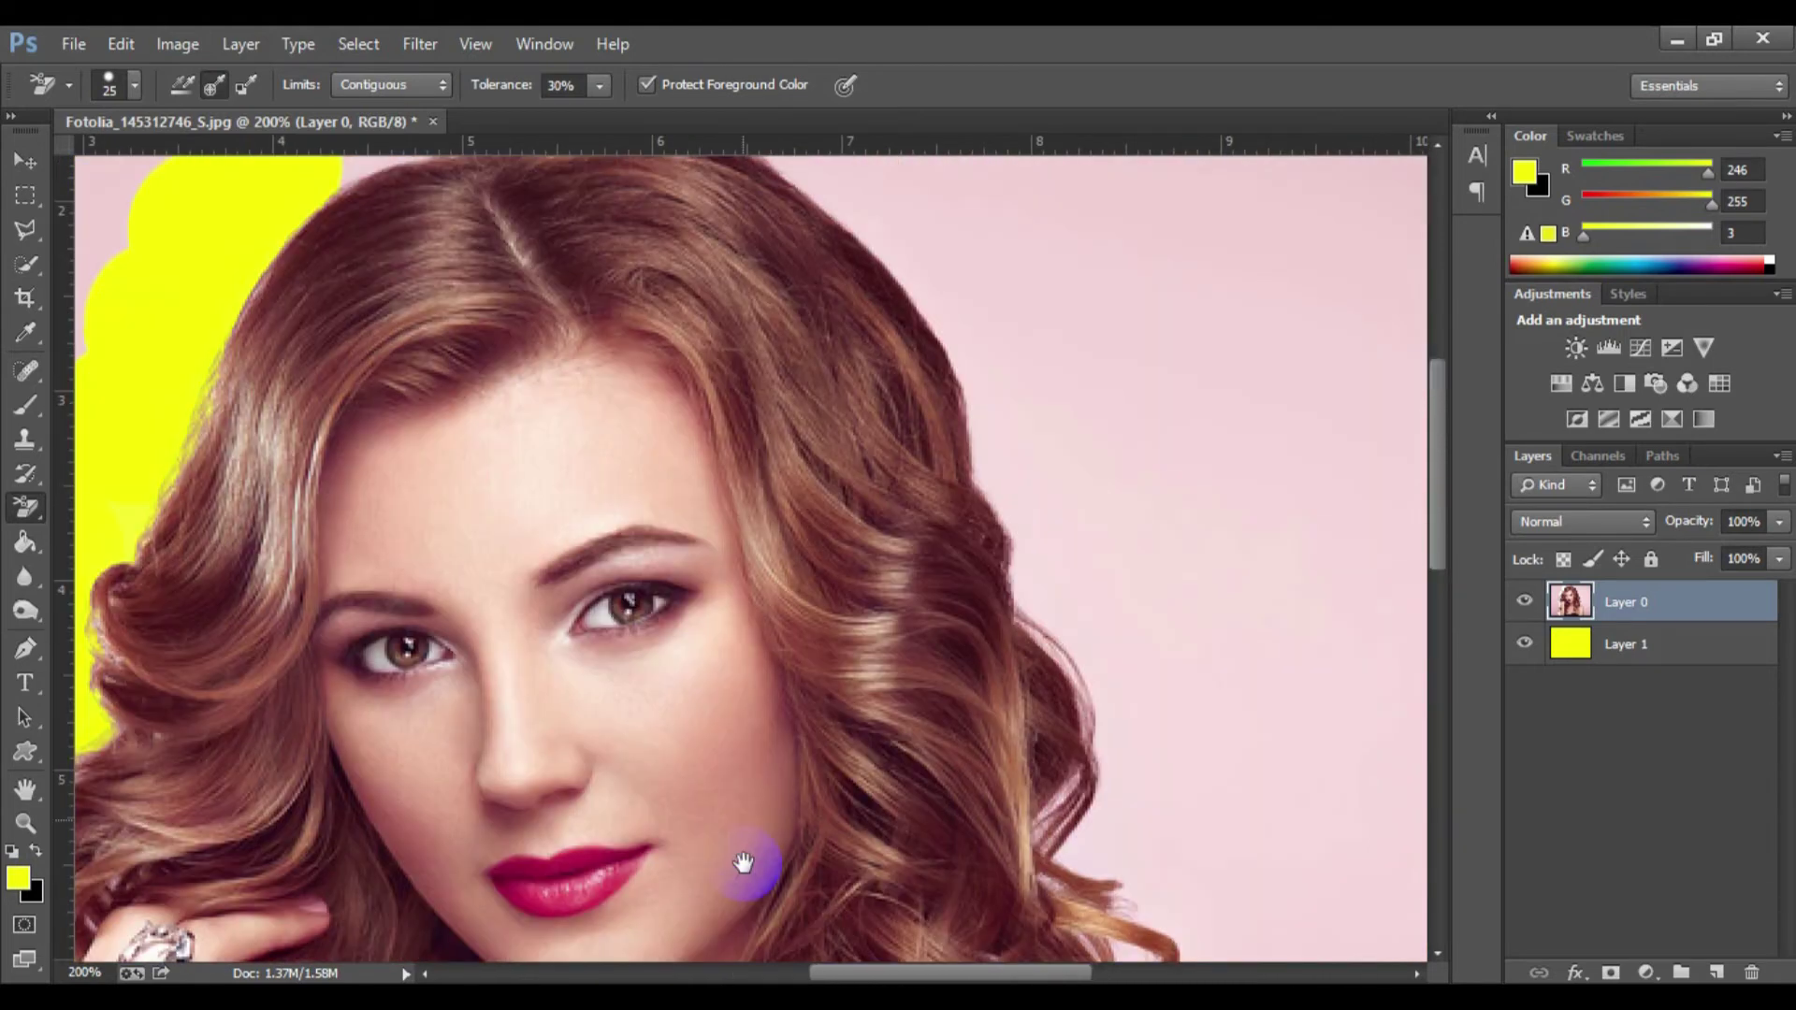
pyautogui.moveTo(701, 271); pyautogui.dragTo(762, 629)
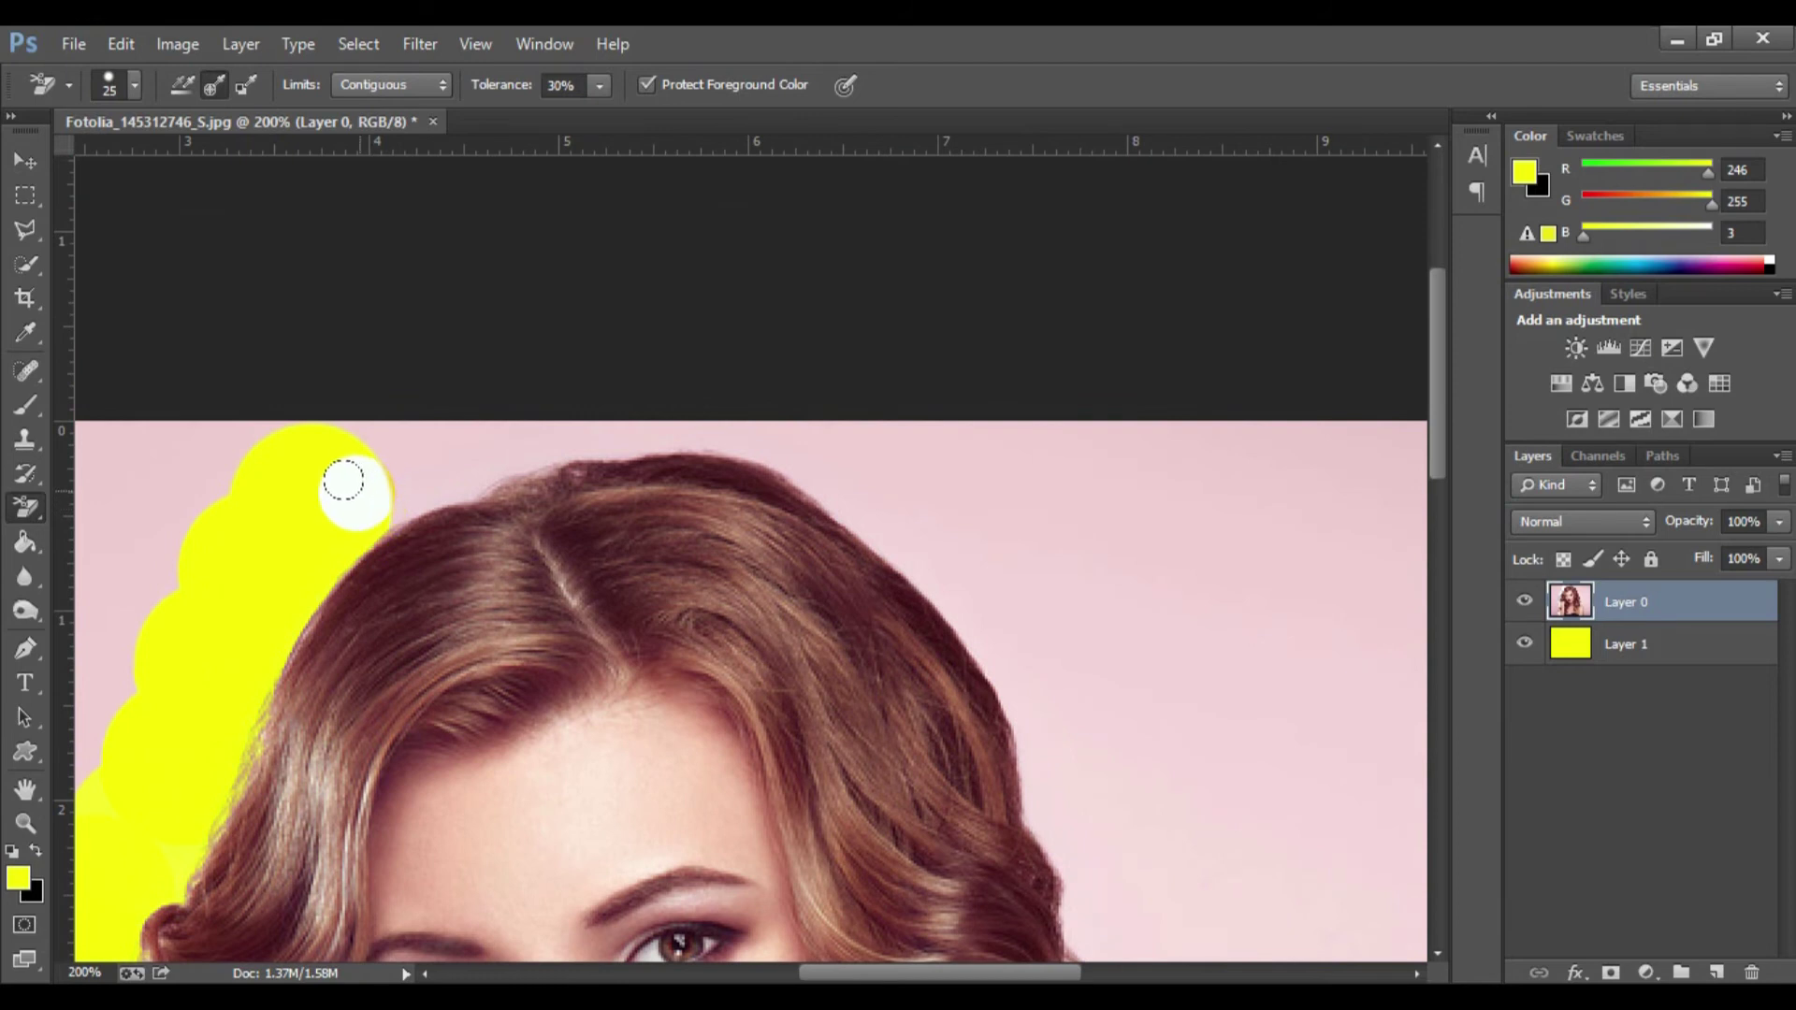
pyautogui.moveTo(351, 454)
pyautogui.mouseDown()
pyautogui.moveTo(511, 419)
pyautogui.moveTo(877, 503)
pyautogui.moveTo(990, 658)
pyautogui.mouseUp()
pyautogui.scroll(-3, 996, 628)
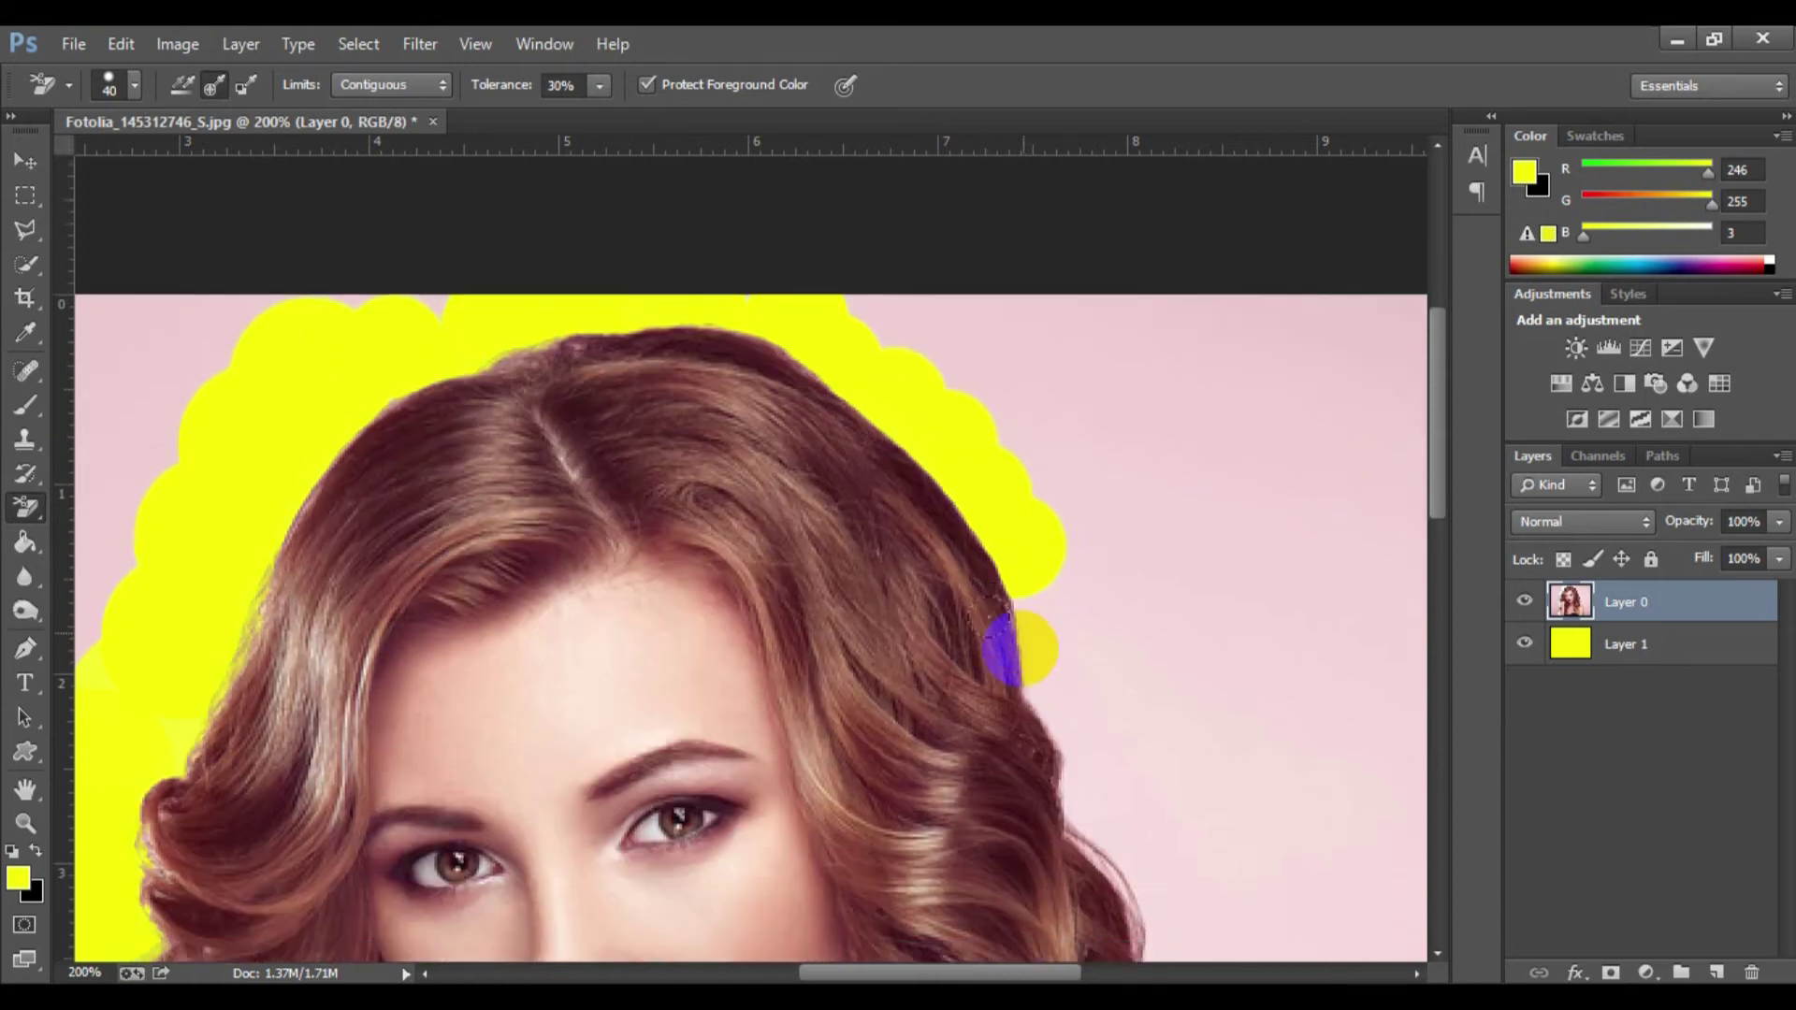
pyautogui.moveTo(1002, 459)
pyautogui.mouseDown()
pyautogui.moveTo(1012, 395)
pyautogui.moveTo(1035, 409)
pyautogui.moveTo(1034, 480)
pyautogui.moveTo(1055, 486)
pyautogui.moveTo(1079, 589)
pyautogui.moveTo(1156, 697)
pyautogui.moveTo(1140, 719)
pyautogui.mouseUp()
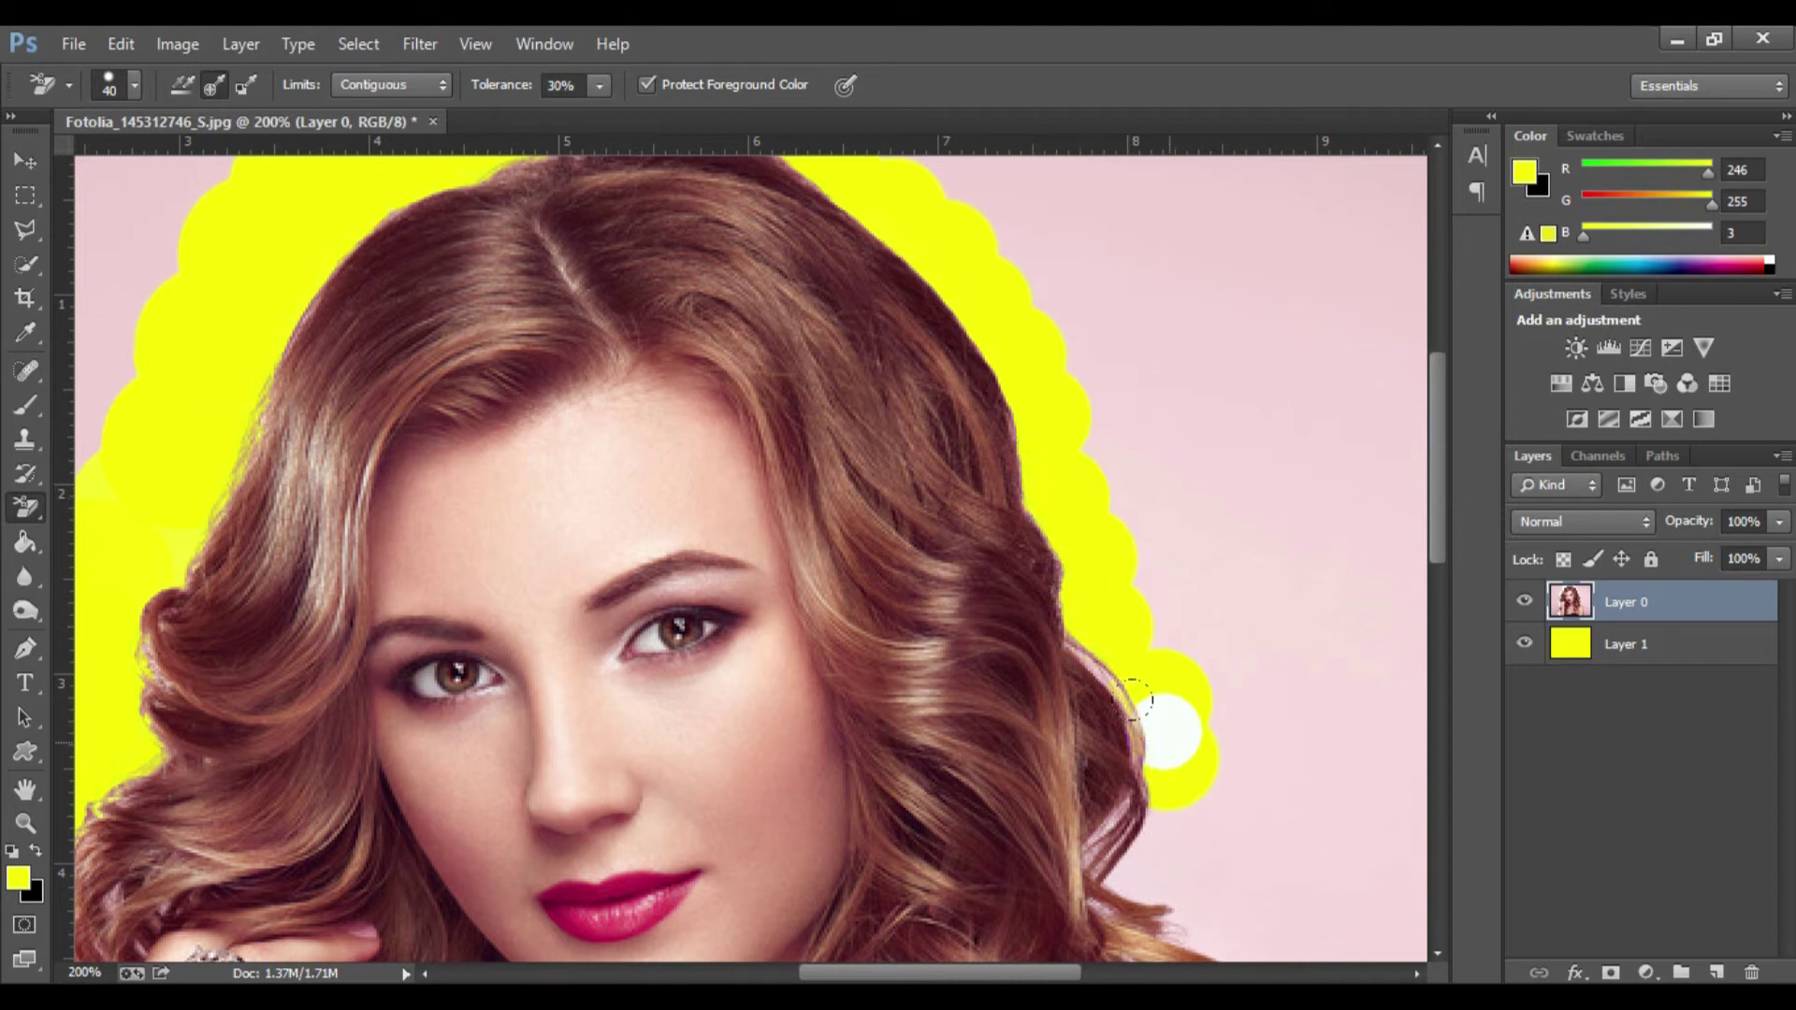
pyautogui.scroll(-3, 1160, 720)
pyautogui.moveTo(1161, 547)
pyautogui.mouseDown()
pyautogui.moveTo(1164, 636)
pyautogui.moveTo(1151, 552)
pyautogui.moveTo(1155, 617)
pyautogui.moveTo(1203, 654)
pyautogui.moveTo(1203, 713)
pyautogui.moveTo(1181, 739)
pyautogui.moveTo(1191, 693)
pyautogui.moveTo(1175, 713)
pyautogui.mouseUp()
pyautogui.scroll(-1, 1180, 739)
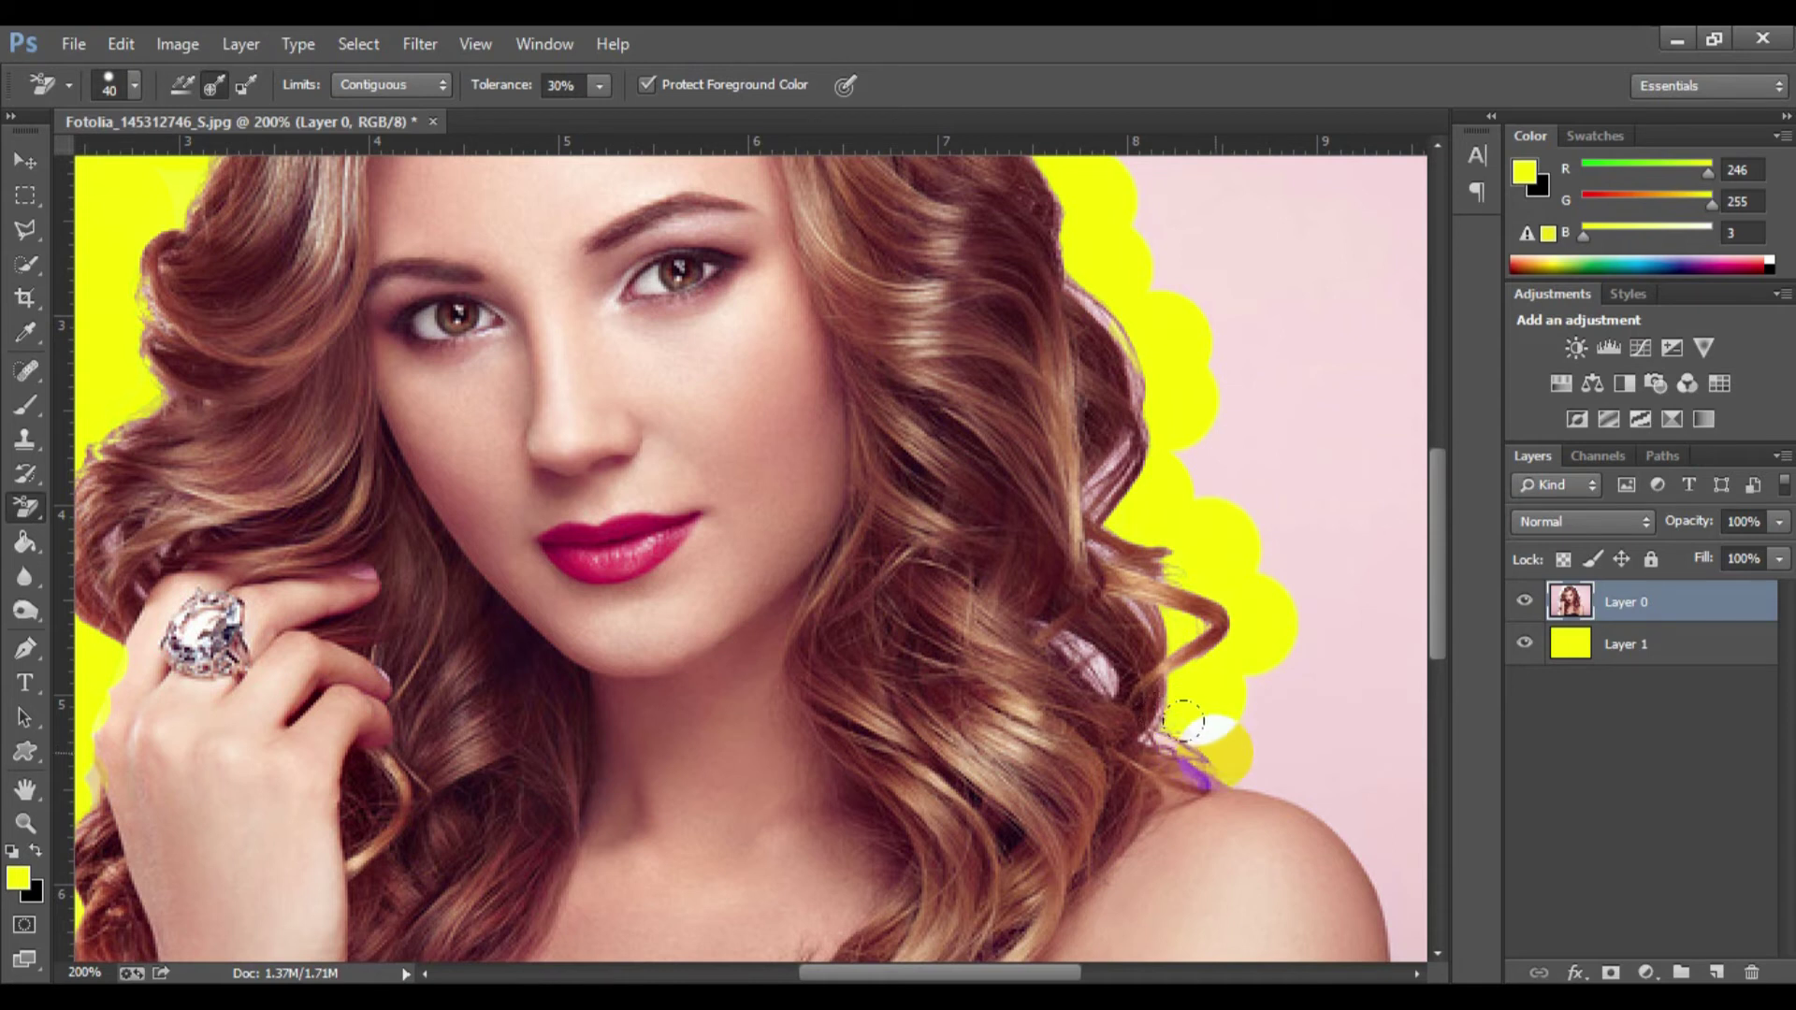
pyautogui.moveTo(1034, 581)
pyautogui.mouseDown()
pyautogui.moveTo(878, 501)
pyautogui.moveTo(842, 501)
pyautogui.moveTo(922, 521)
pyautogui.moveTo(1011, 726)
pyautogui.mouseUp()
pyautogui.scroll(-2, 1024, 723)
pyautogui.moveTo(982, 473)
pyautogui.mouseDown()
pyautogui.moveTo(973, 802)
pyautogui.moveTo(970, 670)
pyautogui.mouseUp()
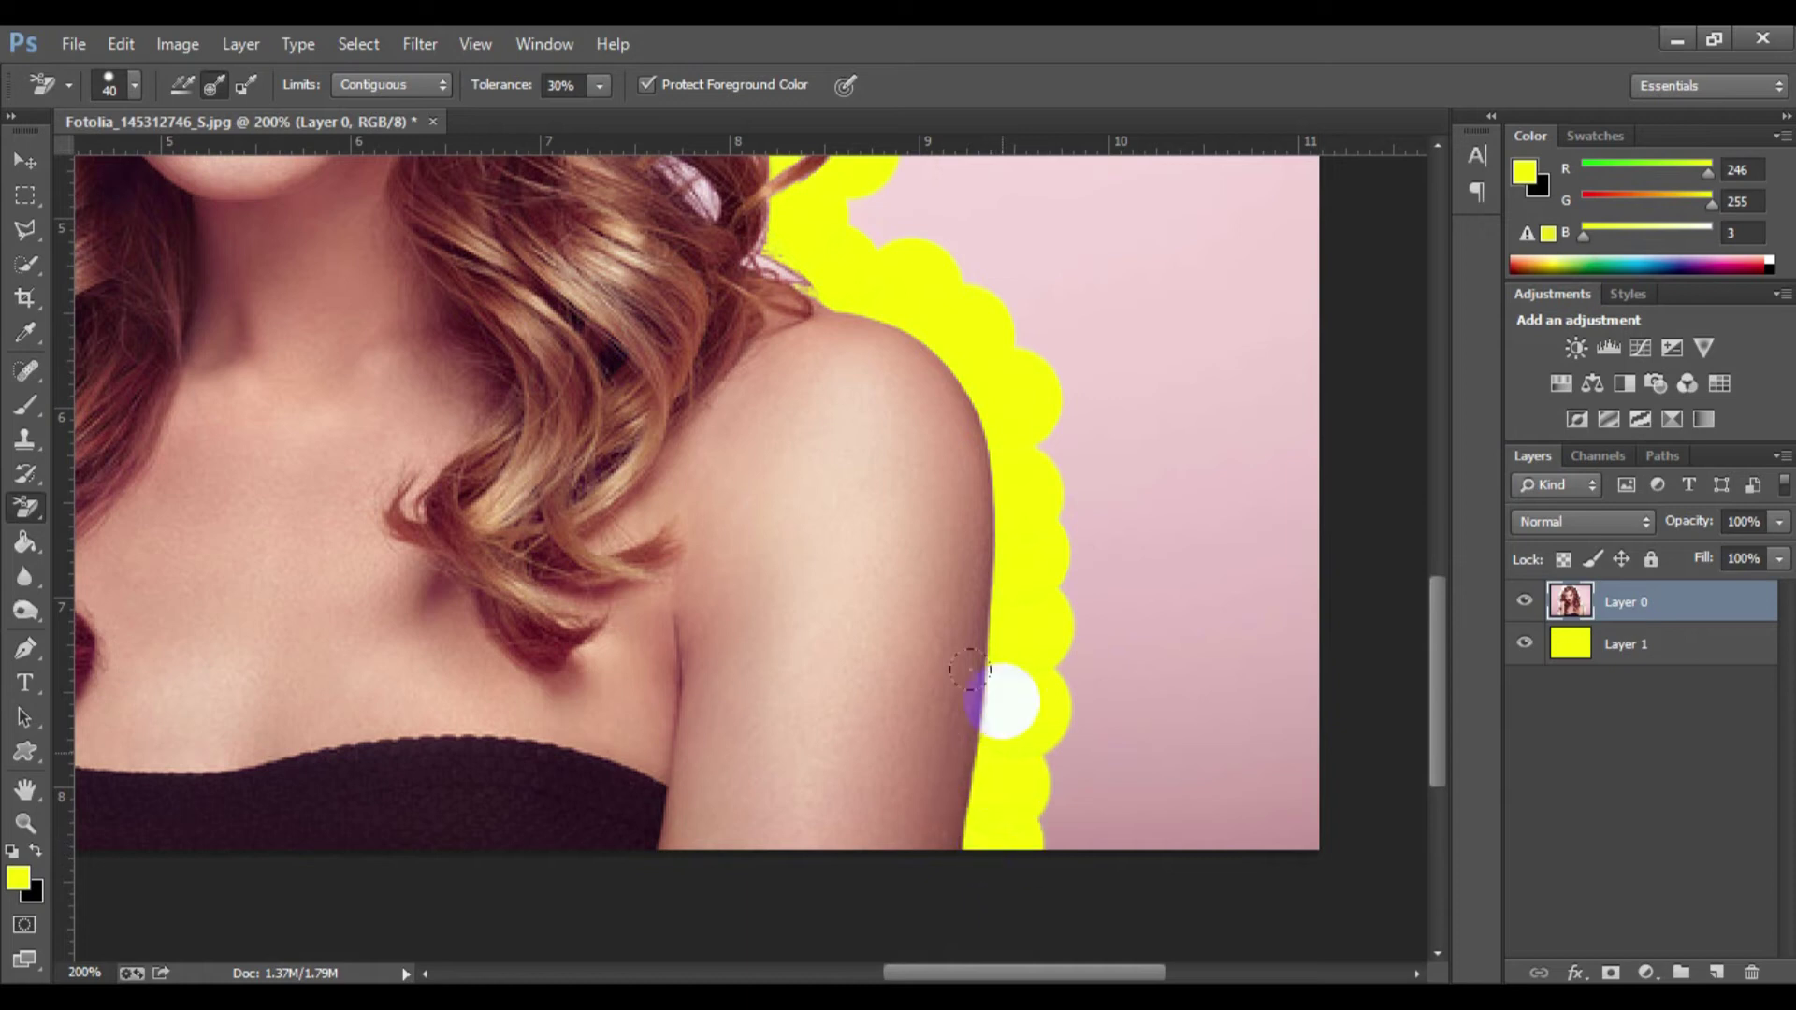
# Step: At 300% zoom with a 15 px brush, clean leftover background inside the right curls
pyautogui.moveTo(872, 431)
pyautogui.mouseDown()
pyautogui.moveTo(955, 839)
pyautogui.moveTo(1034, 698)
pyautogui.moveTo(1169, 700)
pyautogui.mouseUp()
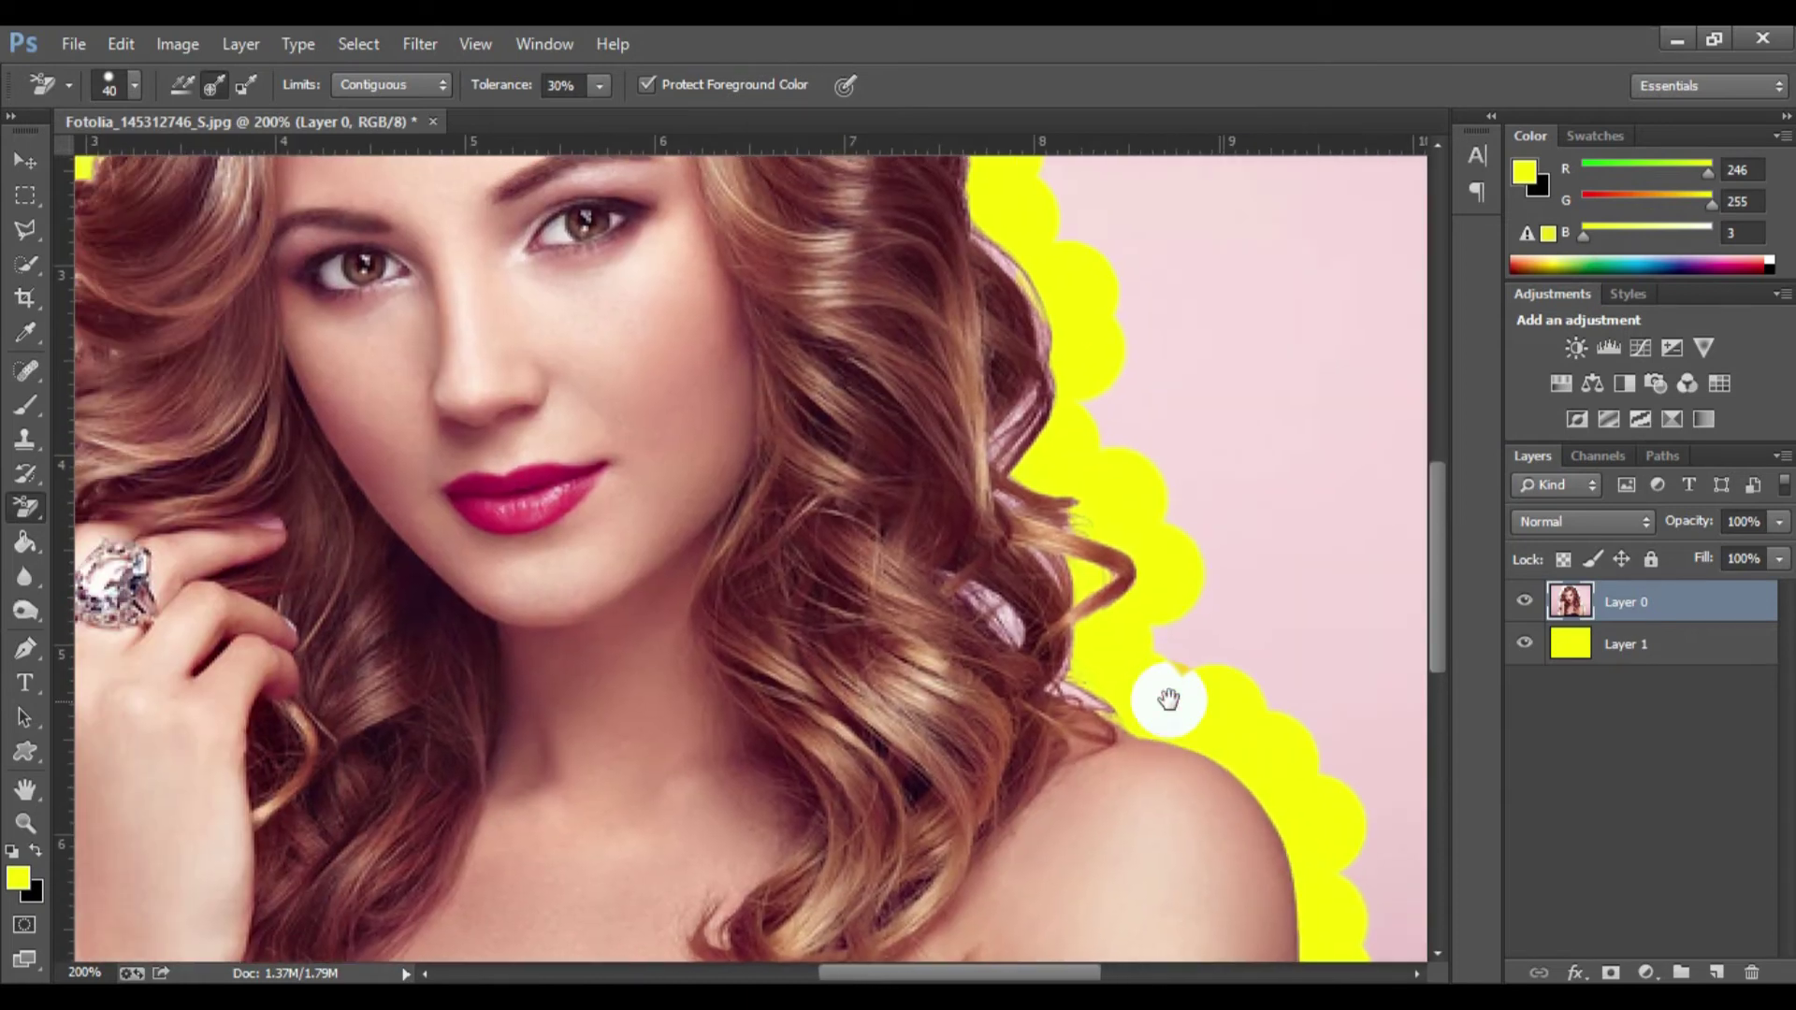
pyautogui.hotkey('ctrl', '+')
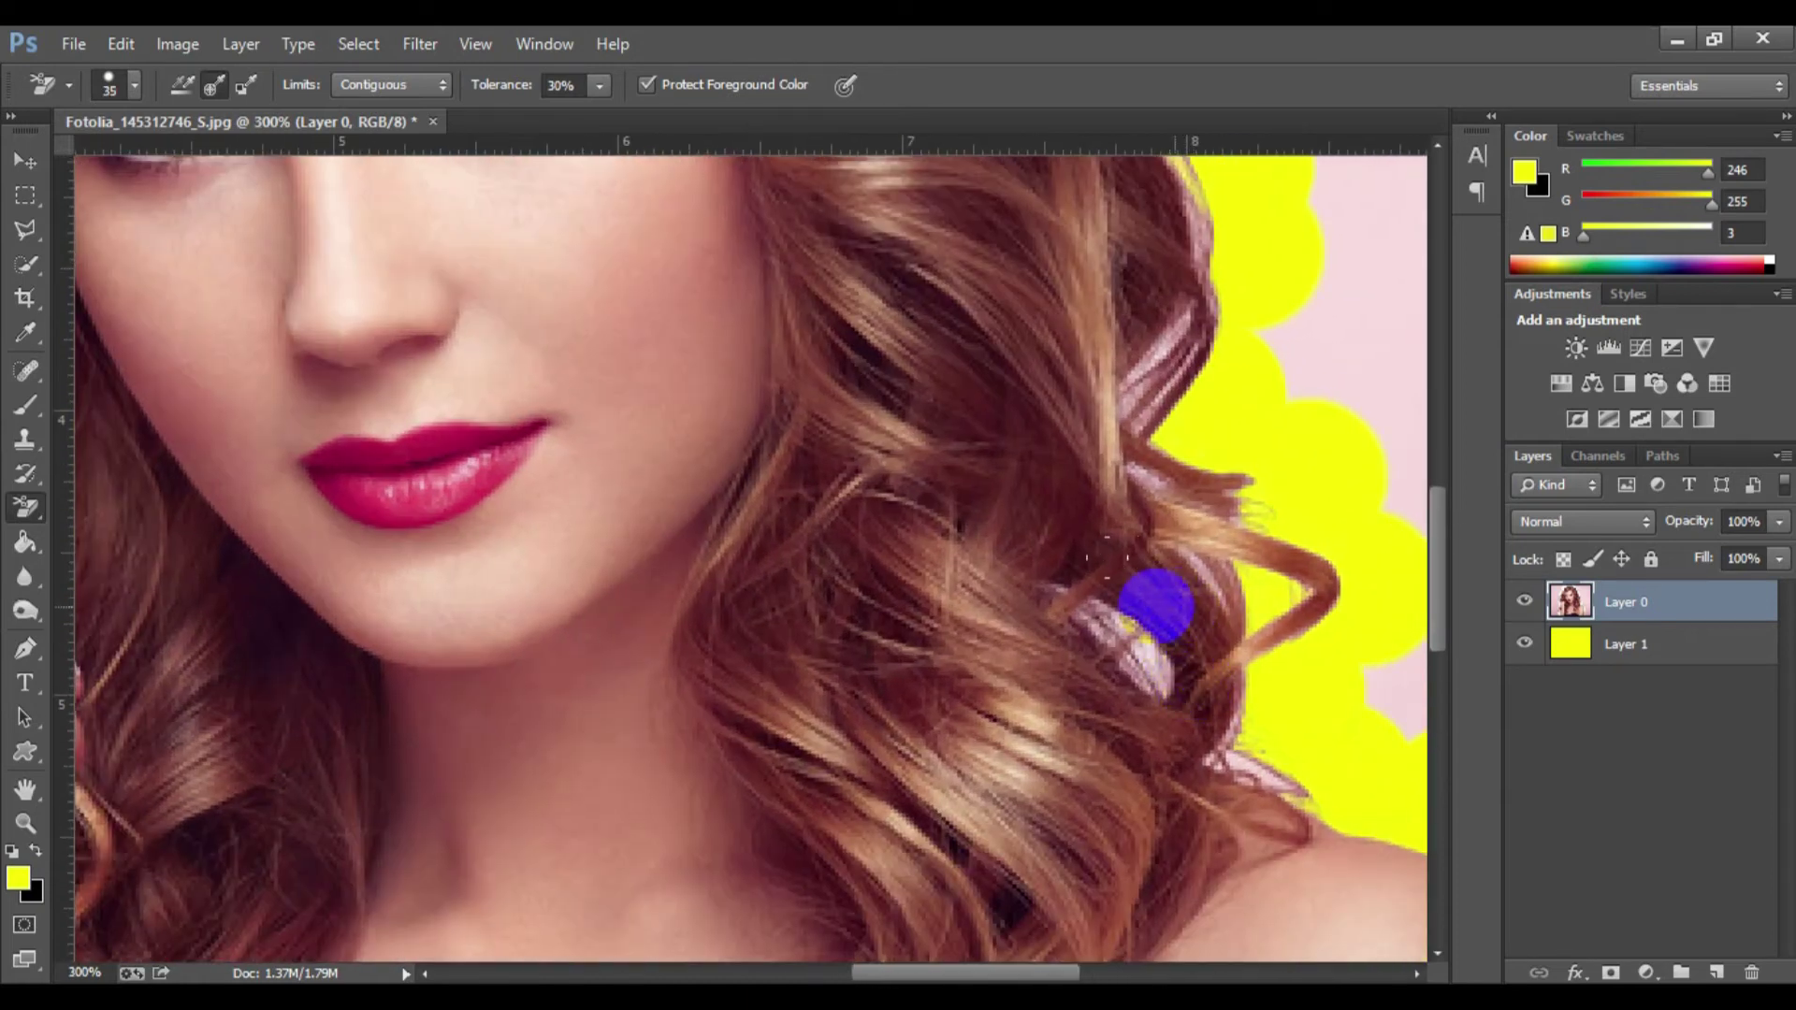
pyautogui.press('[')
pyautogui.press('[')
pyautogui.moveTo(1122, 622)
pyautogui.mouseDown()
pyautogui.moveTo(1153, 649)
pyautogui.moveTo(1104, 631)
pyautogui.moveTo(1113, 659)
pyautogui.moveTo(1247, 769)
pyautogui.mouseUp()
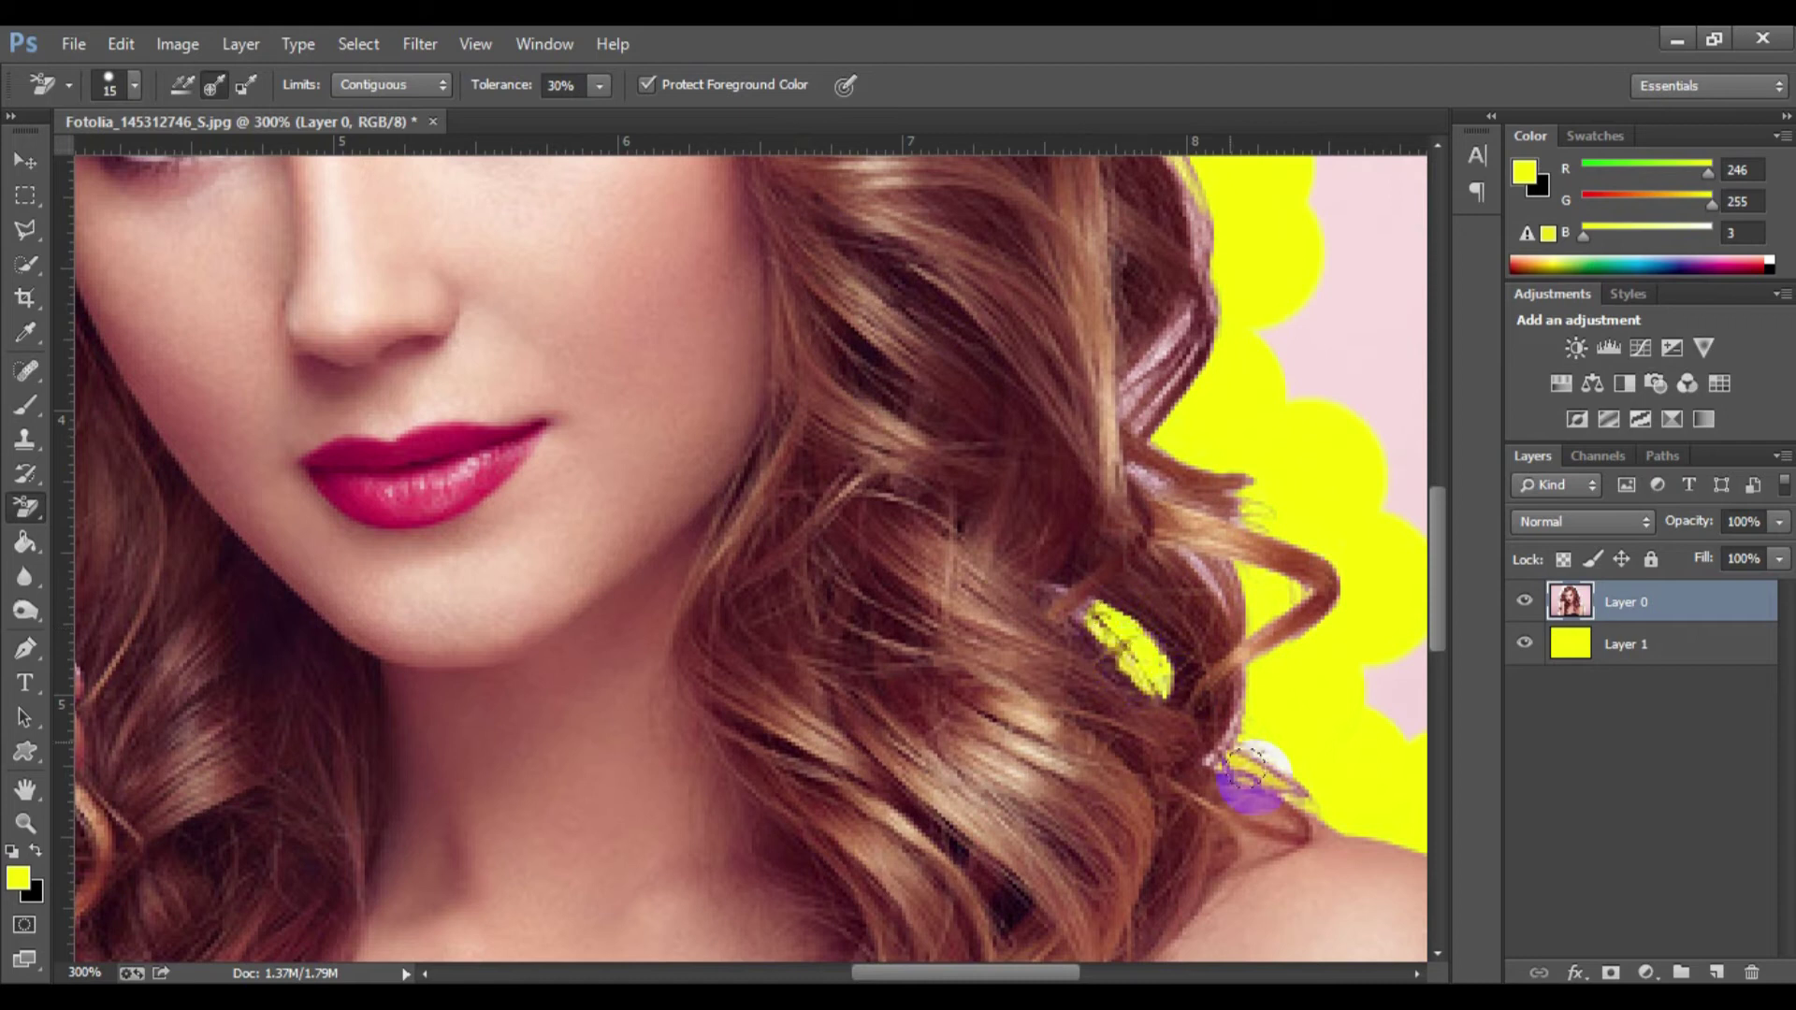
pyautogui.click(1208, 589)
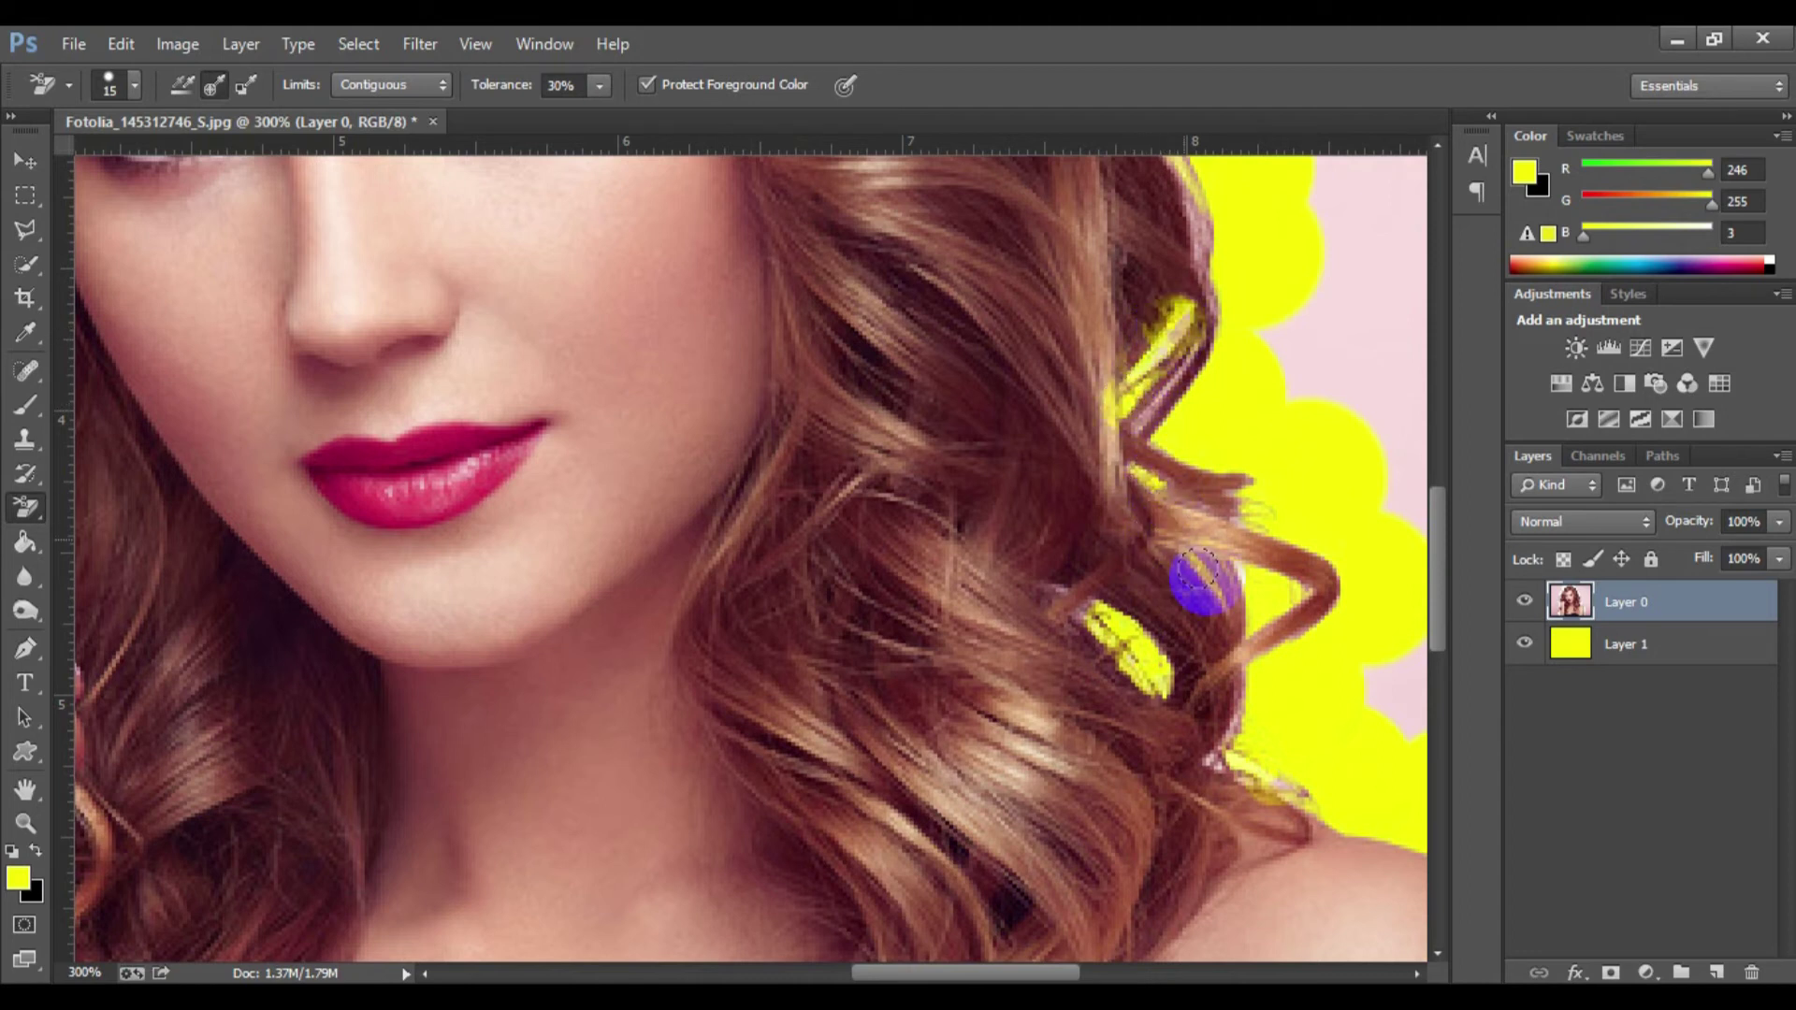
pyautogui.moveTo(1204, 582); pyautogui.dragTo(1157, 384)
pyautogui.moveTo(1185, 498)
pyautogui.mouseDown()
pyautogui.moveTo(997, 806)
pyautogui.moveTo(1048, 882)
pyautogui.mouseUp()
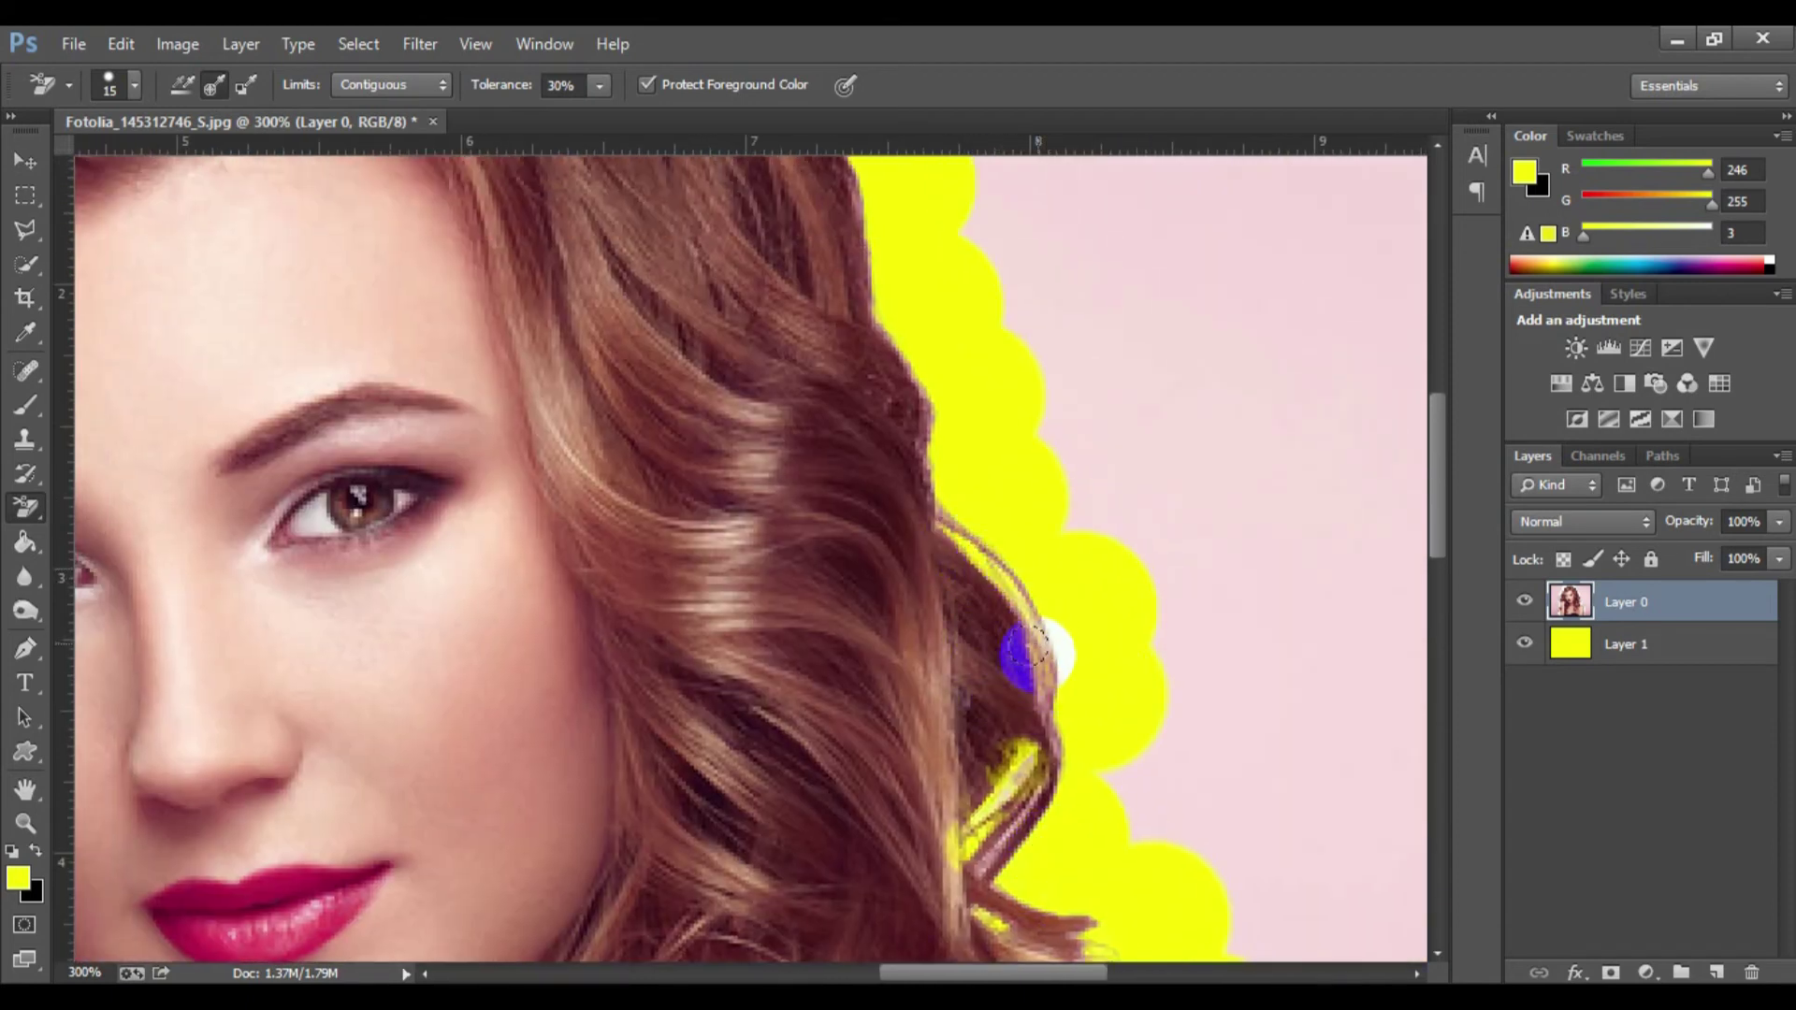
pyautogui.click(1033, 666)
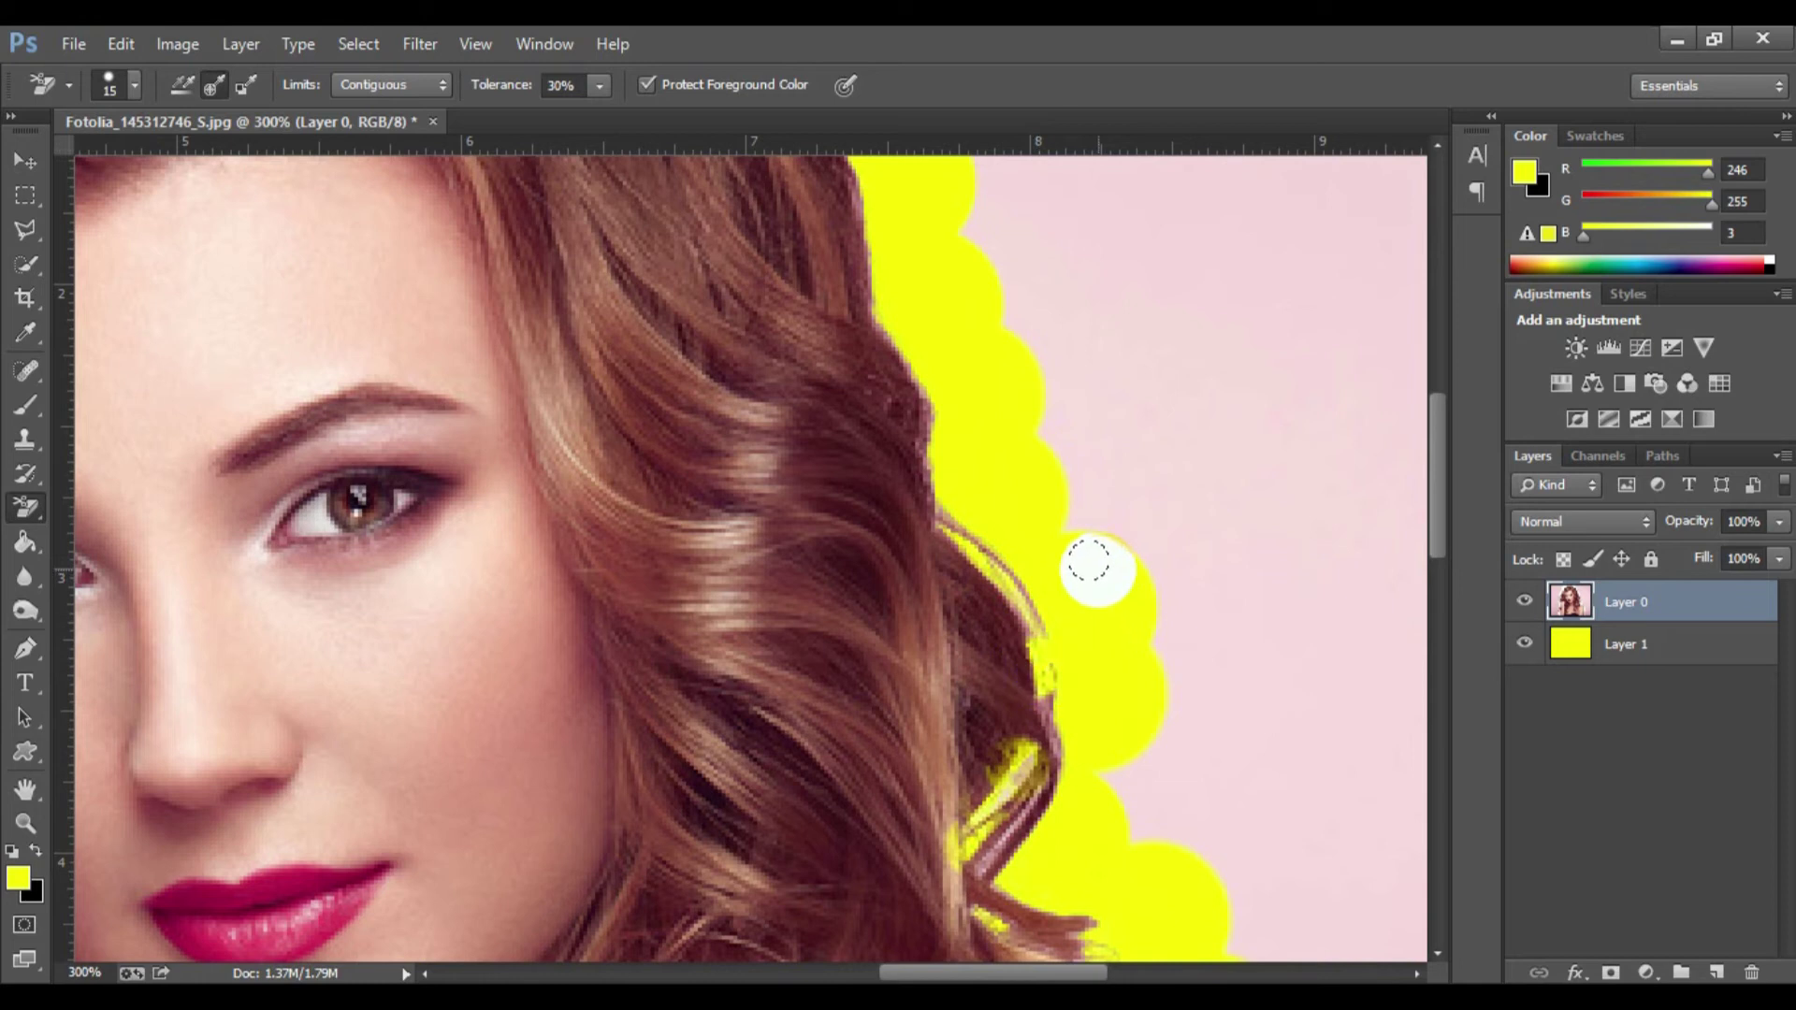
# Step: Erase background bits between the left hair strands and along the wrist edge
pyautogui.moveTo(867, 534); pyautogui.dragTo(994, 654)
pyautogui.moveTo(405, 409); pyautogui.dragTo(706, 689)
pyautogui.moveTo(528, 596)
pyautogui.mouseDown()
pyautogui.moveTo(794, 636)
pyautogui.moveTo(963, 481)
pyautogui.moveTo(890, 593)
pyautogui.moveTo(814, 390)
pyautogui.moveTo(830, 515)
pyautogui.moveTo(889, 381)
pyautogui.moveTo(870, 389)
pyautogui.mouseUp()
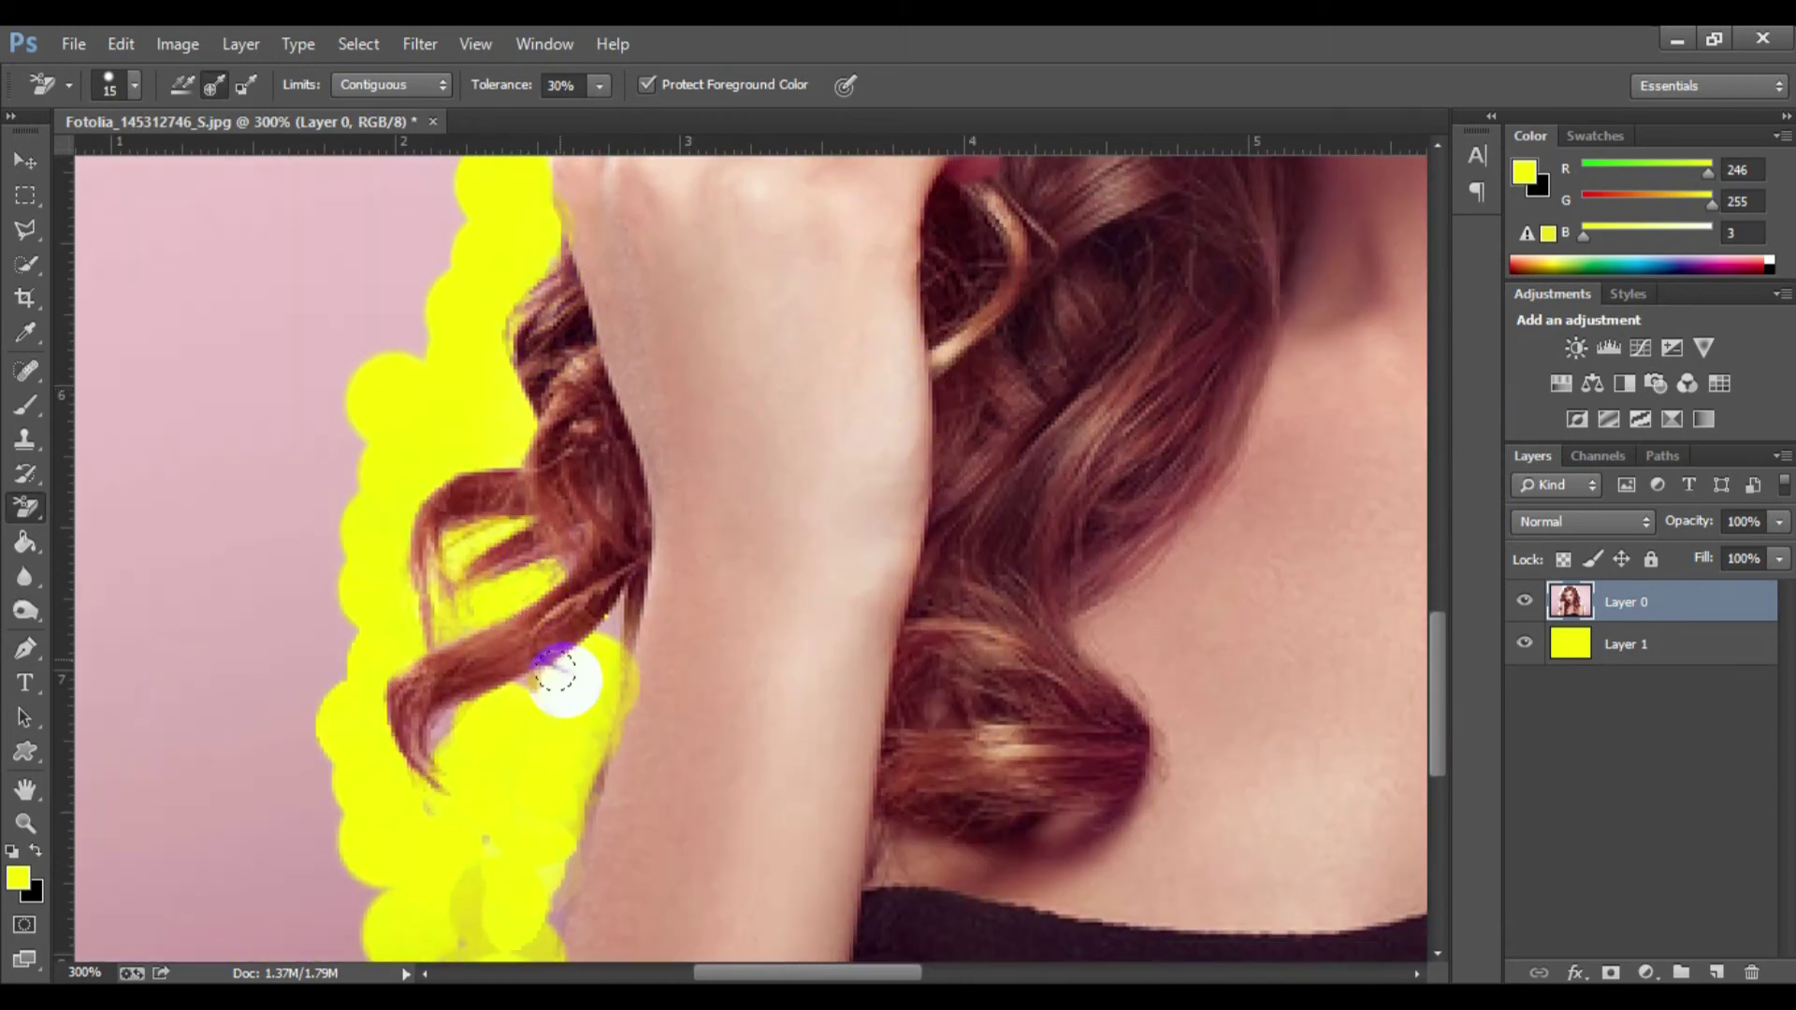
pyautogui.moveTo(608, 612)
pyautogui.mouseDown()
pyautogui.moveTo(489, 714)
pyautogui.moveTo(433, 730)
pyautogui.moveTo(510, 718)
pyautogui.moveTo(531, 681)
pyautogui.mouseUp()
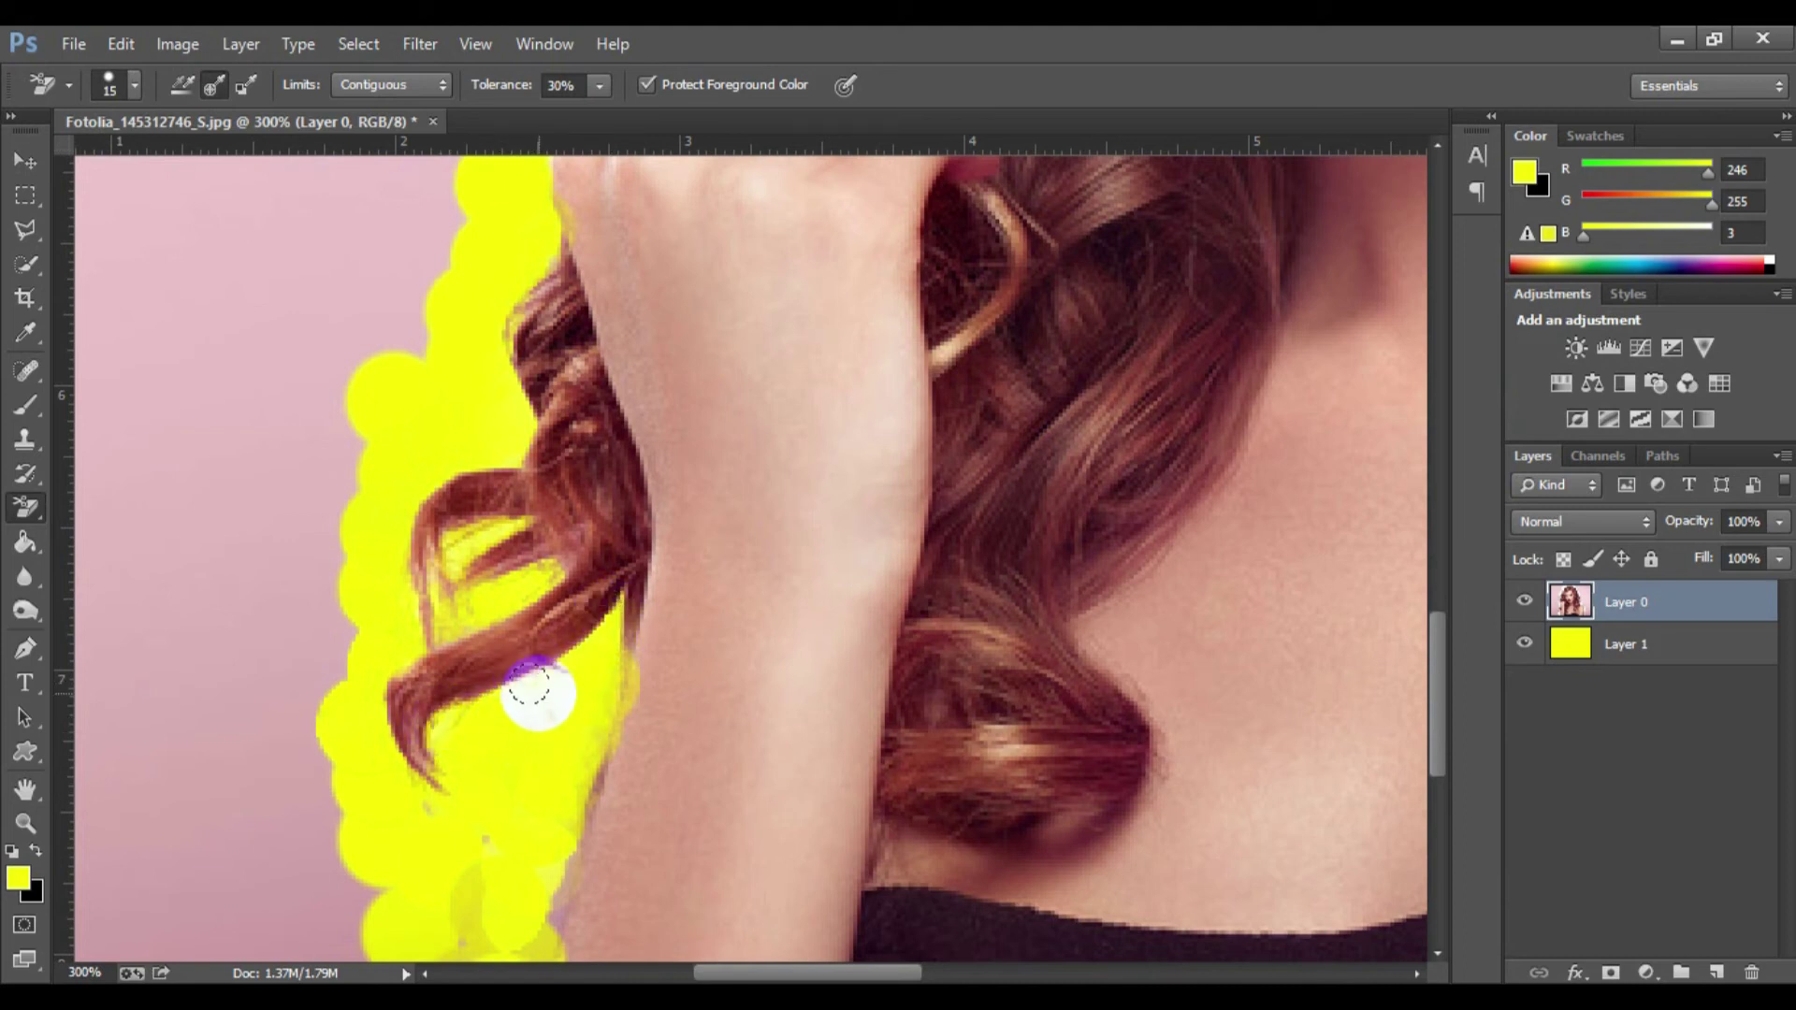
pyautogui.scroll(-3, 534, 690)
pyautogui.moveTo(542, 694)
pyautogui.mouseDown()
pyautogui.moveTo(512, 791)
pyautogui.moveTo(522, 823)
pyautogui.mouseUp()
pyautogui.moveTo(560, 647); pyautogui.dragTo(531, 717)
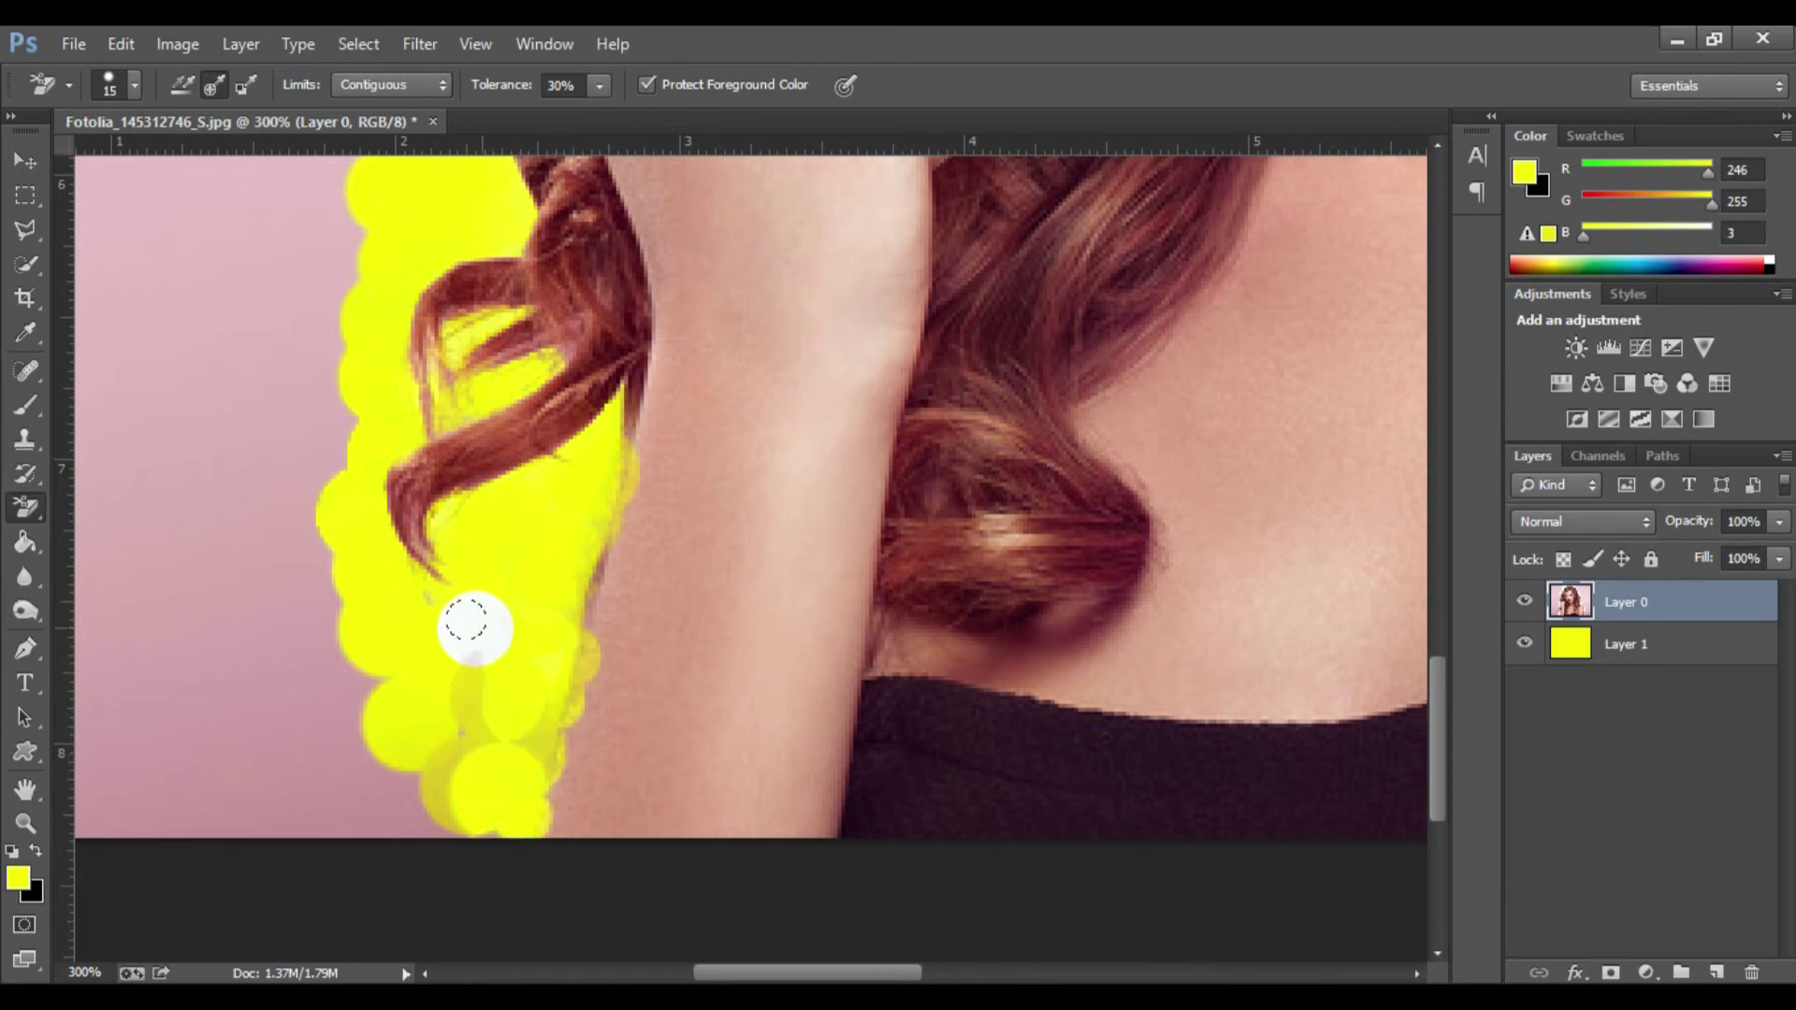
pyautogui.moveTo(30, 503); pyautogui.dragTo(105, 492)
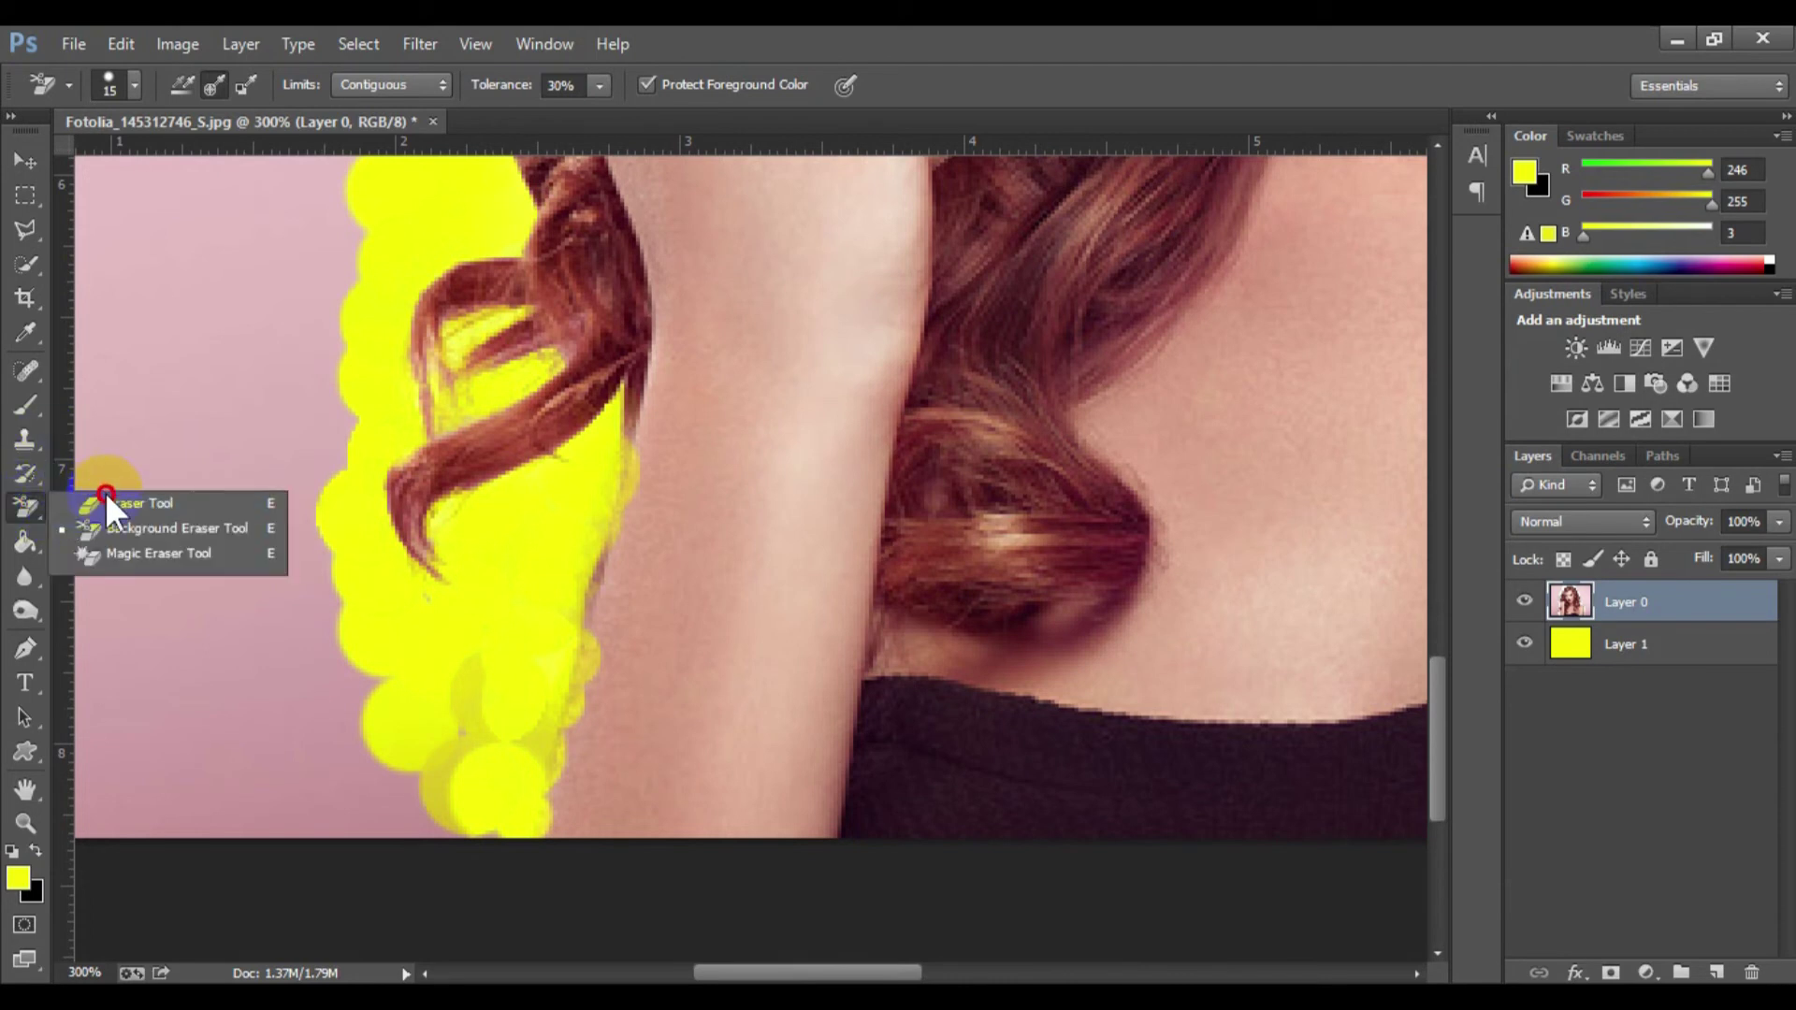
# Step: With the plain Eraser, clear pink strips left of the hair, the lower-left corner and beside the arm
pyautogui.click(105, 500)
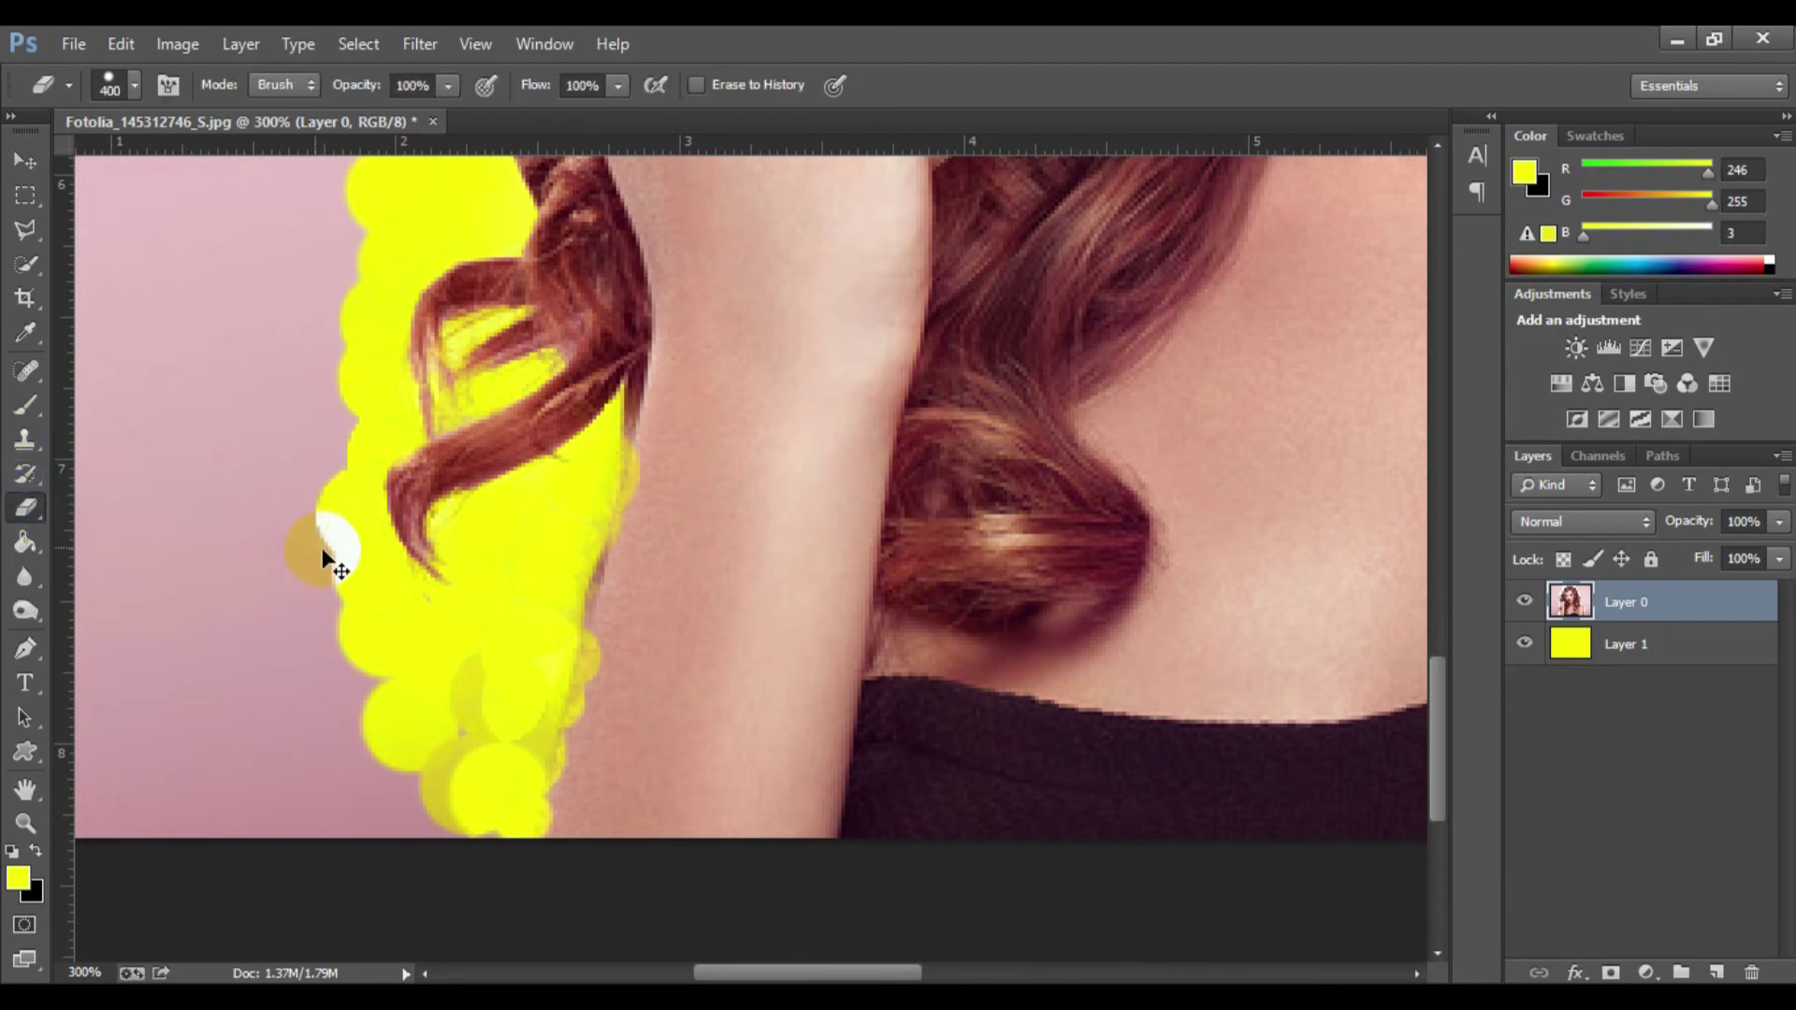
pyautogui.hotkey('ctrl', '-')
pyautogui.hotkey('ctrl', '-')
pyautogui.hotkey('ctrl', '-')
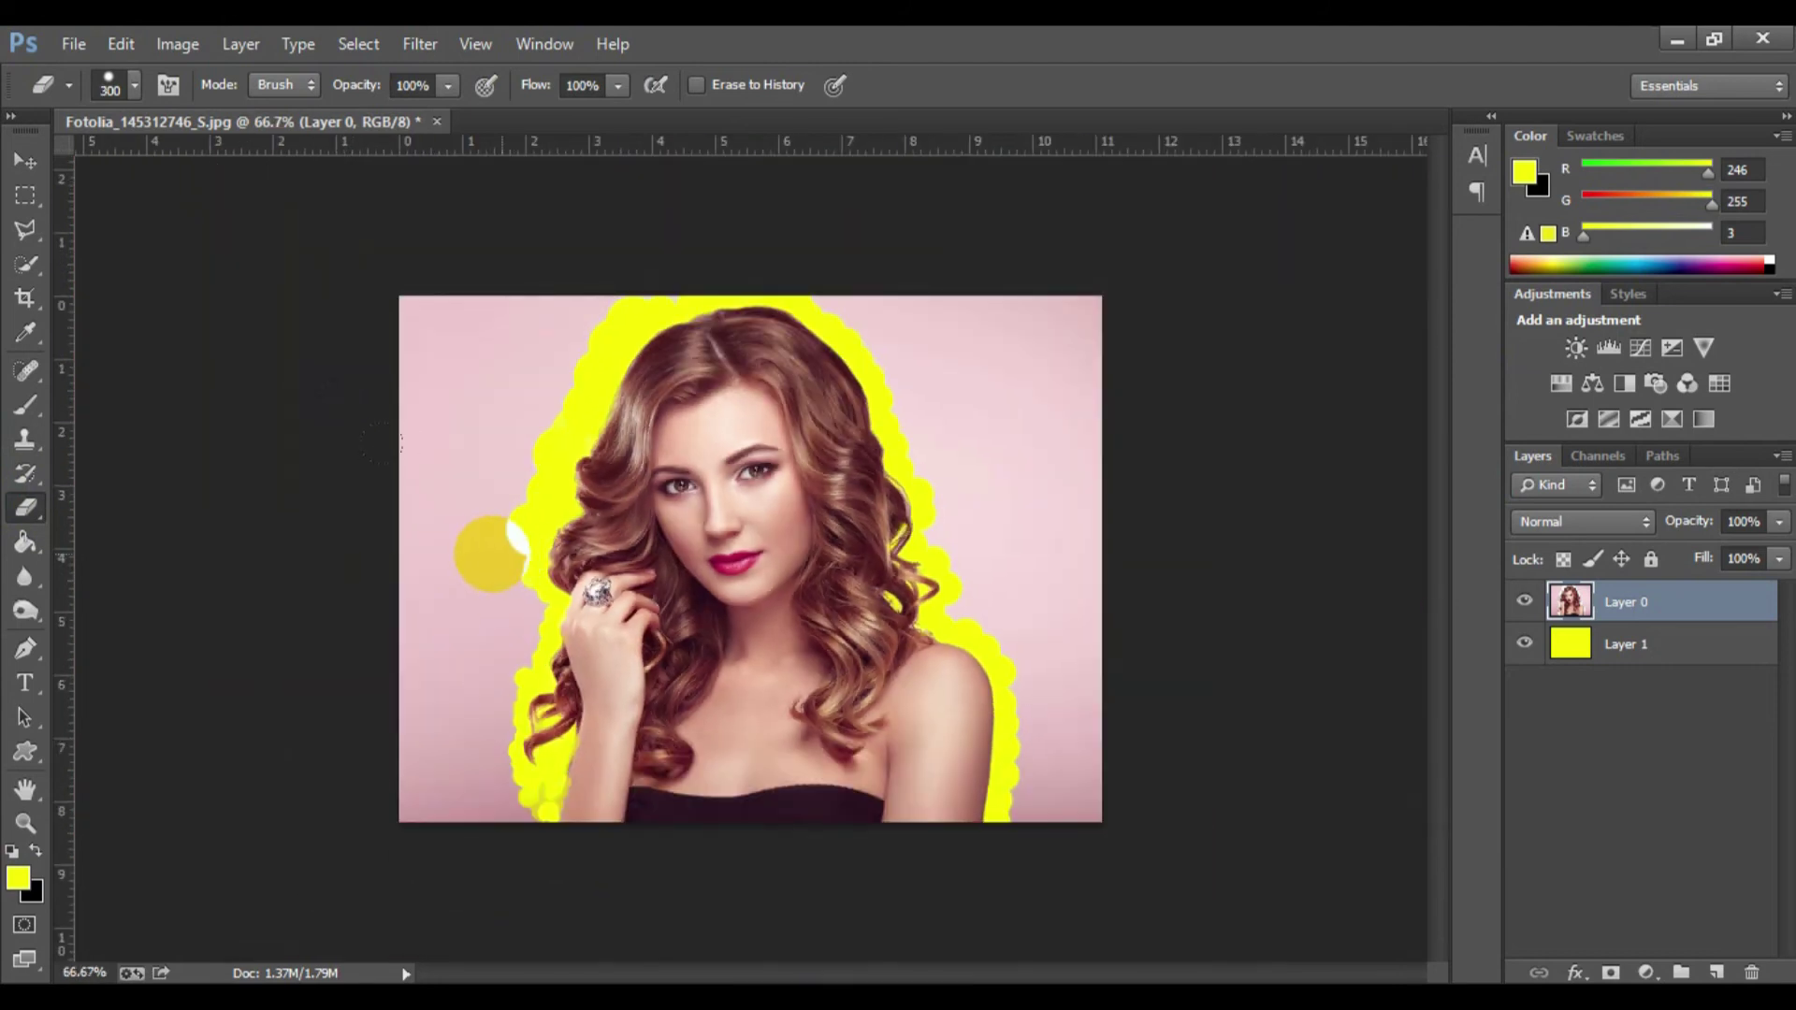
pyautogui.press('[')
pyautogui.press('[')
pyautogui.press('[')
pyautogui.moveTo(389, 374)
pyautogui.mouseDown()
pyautogui.moveTo(397, 607)
pyautogui.moveTo(441, 601)
pyautogui.mouseUp()
pyautogui.hotkey('ctrl', '+')
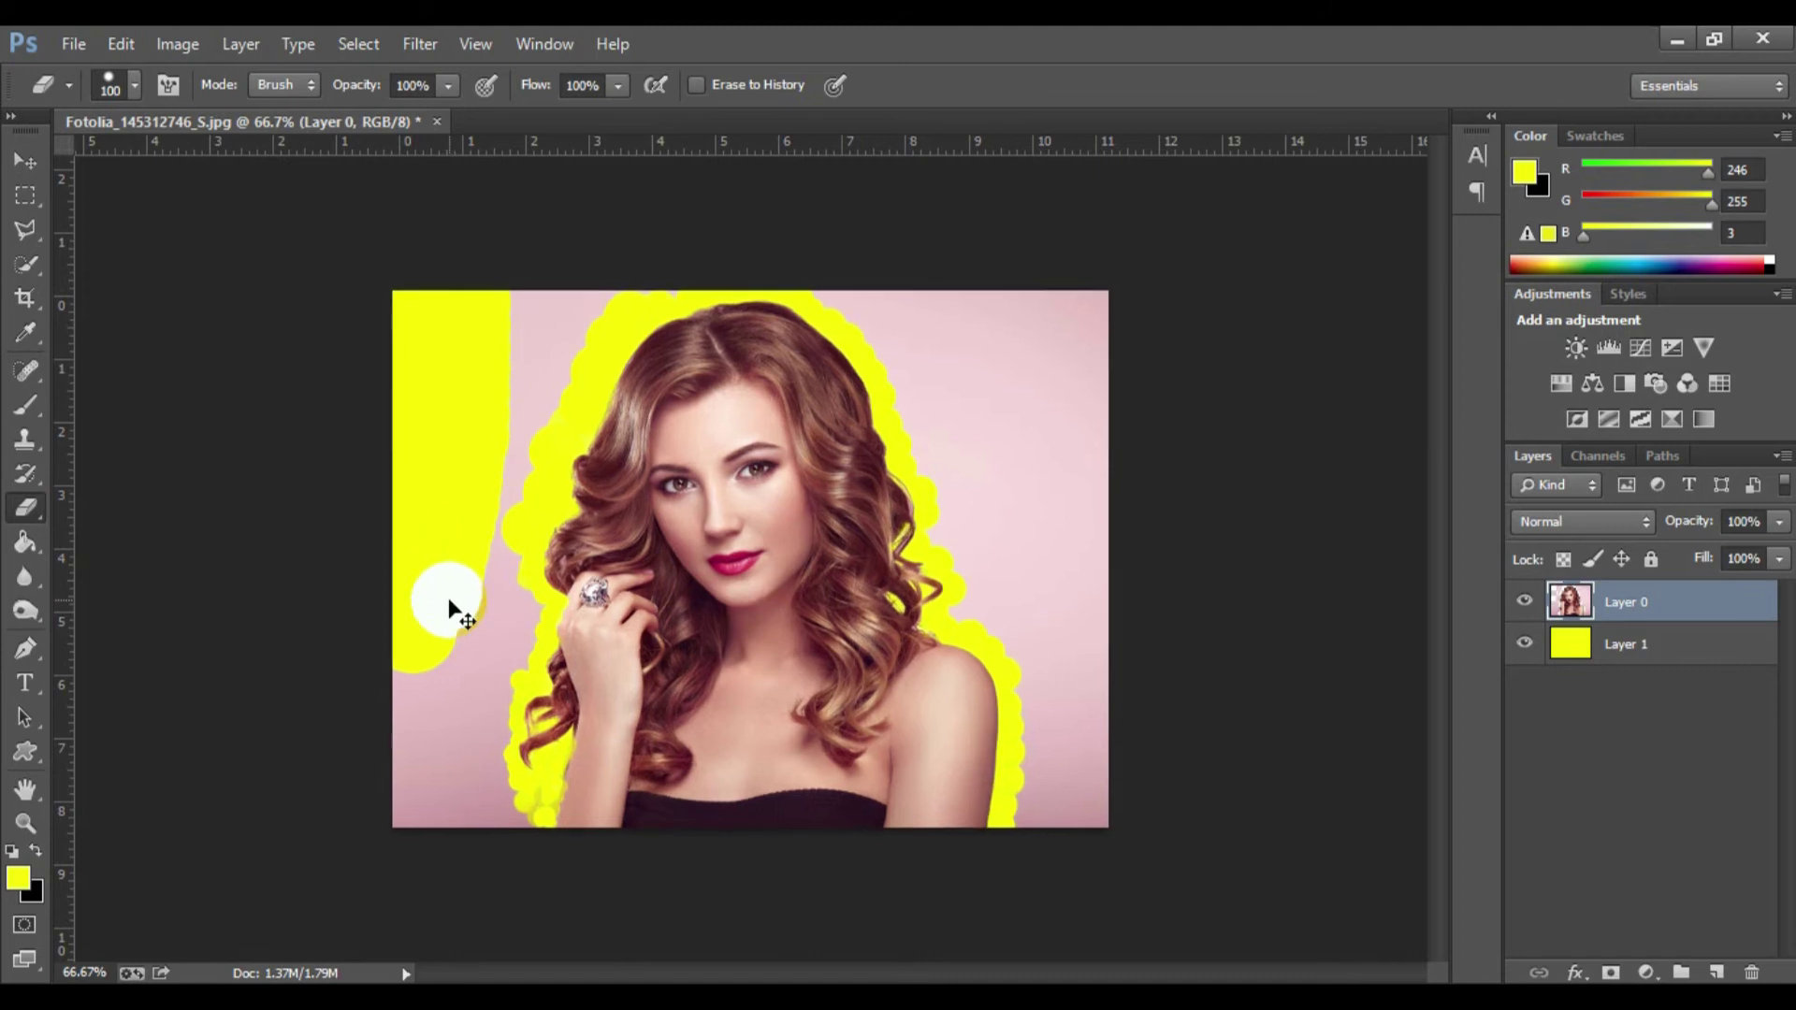
pyautogui.moveTo(428, 324); pyautogui.dragTo(505, 190)
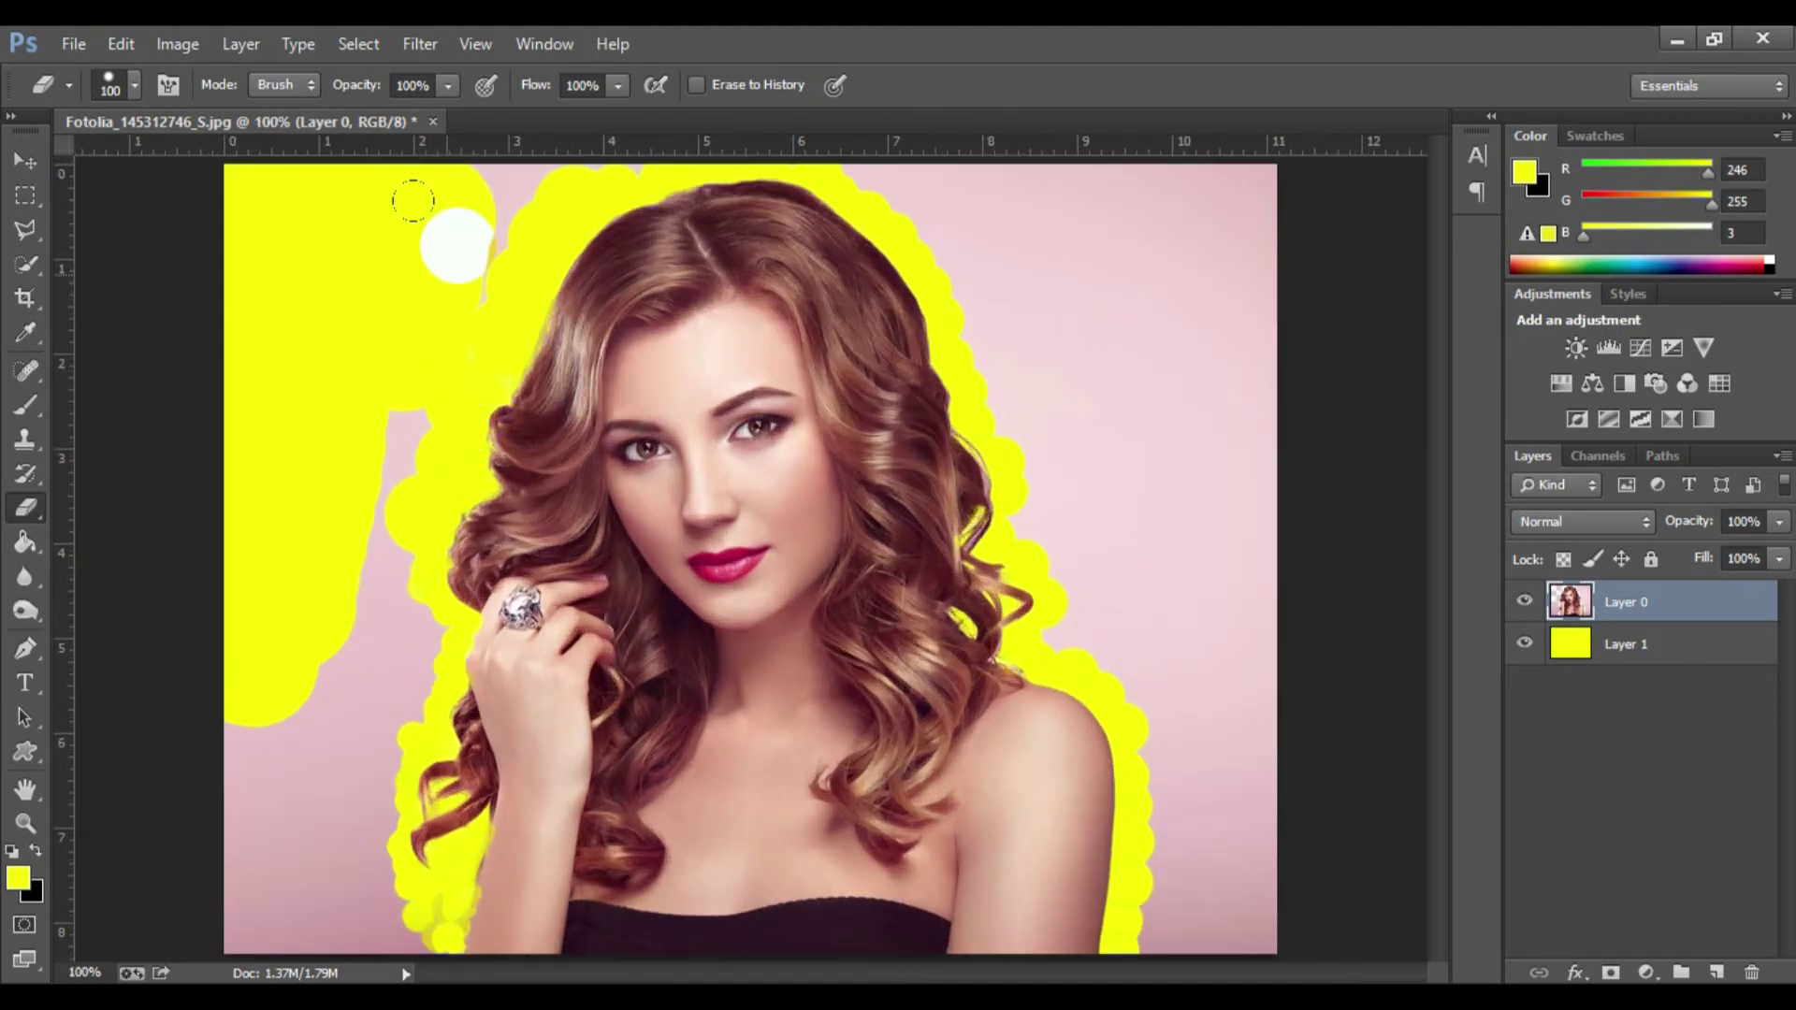
pyautogui.moveTo(383, 440)
pyautogui.mouseDown()
pyautogui.moveTo(376, 659)
pyautogui.moveTo(379, 565)
pyautogui.moveTo(348, 733)
pyautogui.mouseUp()
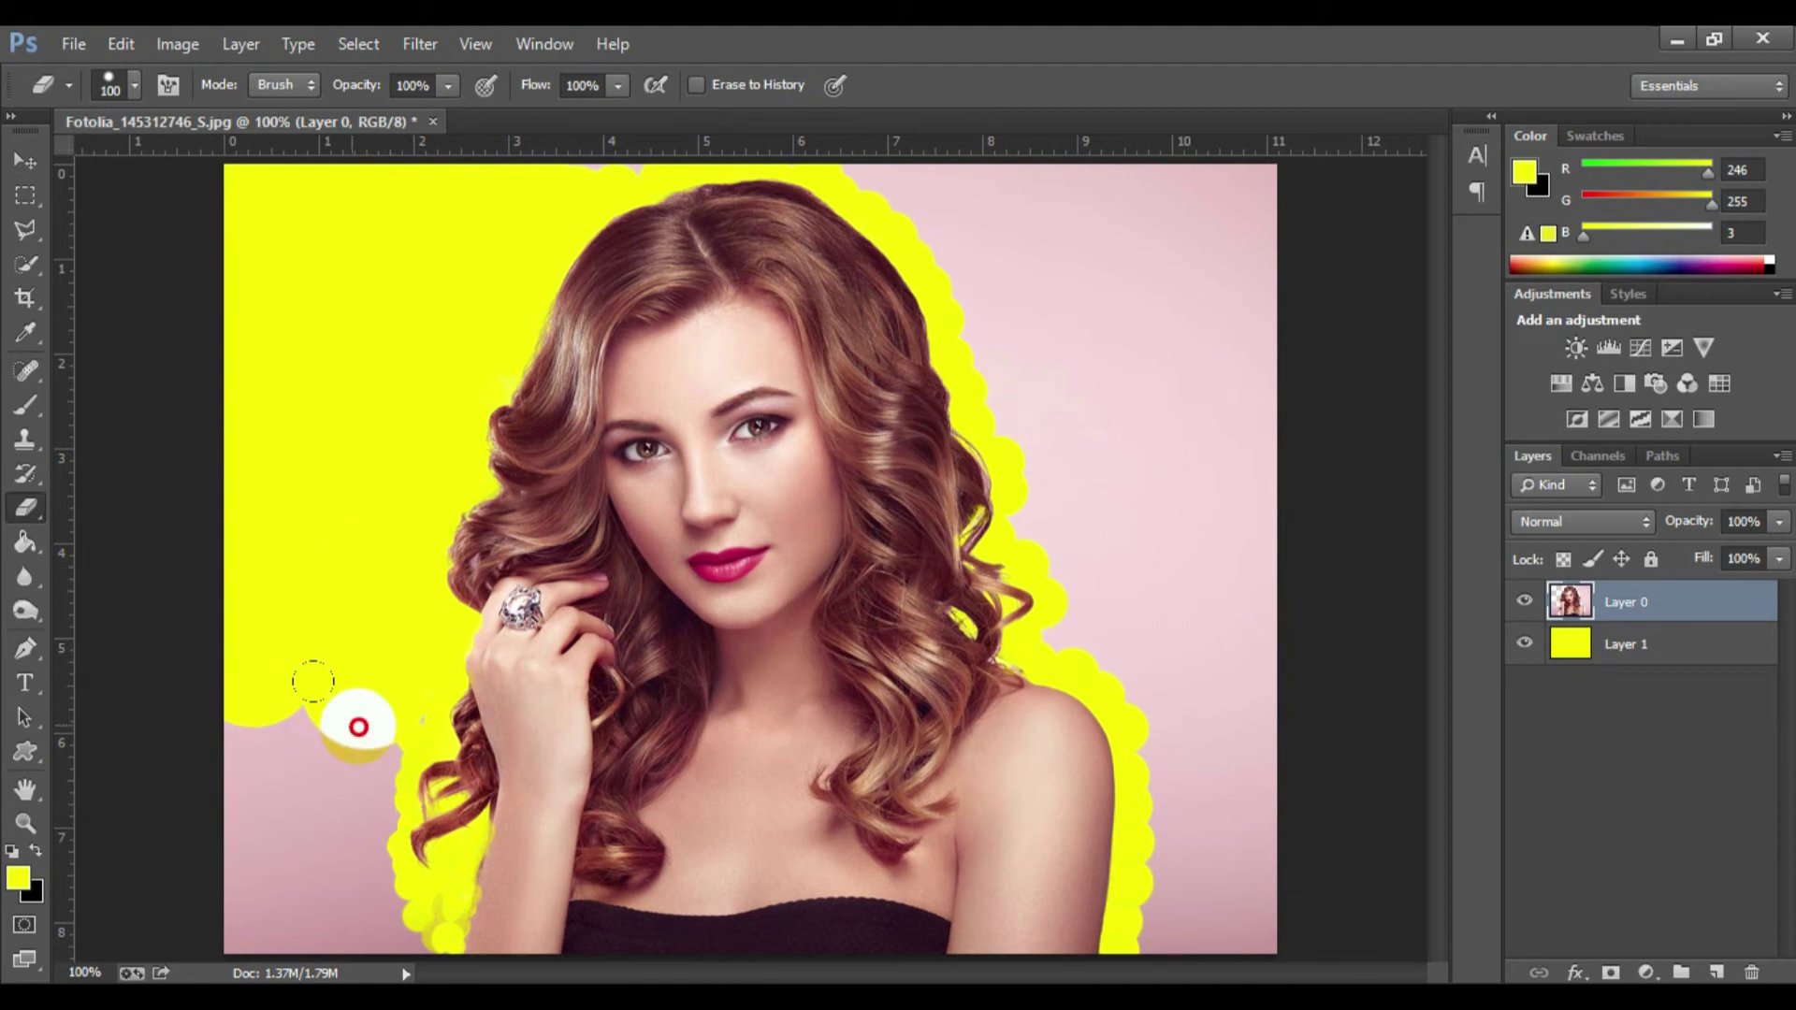
pyautogui.hotkey('ctrl', '+')
pyautogui.moveTo(453, 675)
pyautogui.mouseDown()
pyautogui.moveTo(982, 502)
pyautogui.moveTo(943, 461)
pyautogui.moveTo(915, 373)
pyautogui.mouseUp()
pyautogui.moveTo(513, 346)
pyautogui.mouseDown()
pyautogui.moveTo(586, 353)
pyautogui.moveTo(674, 445)
pyautogui.moveTo(698, 799)
pyautogui.mouseUp()
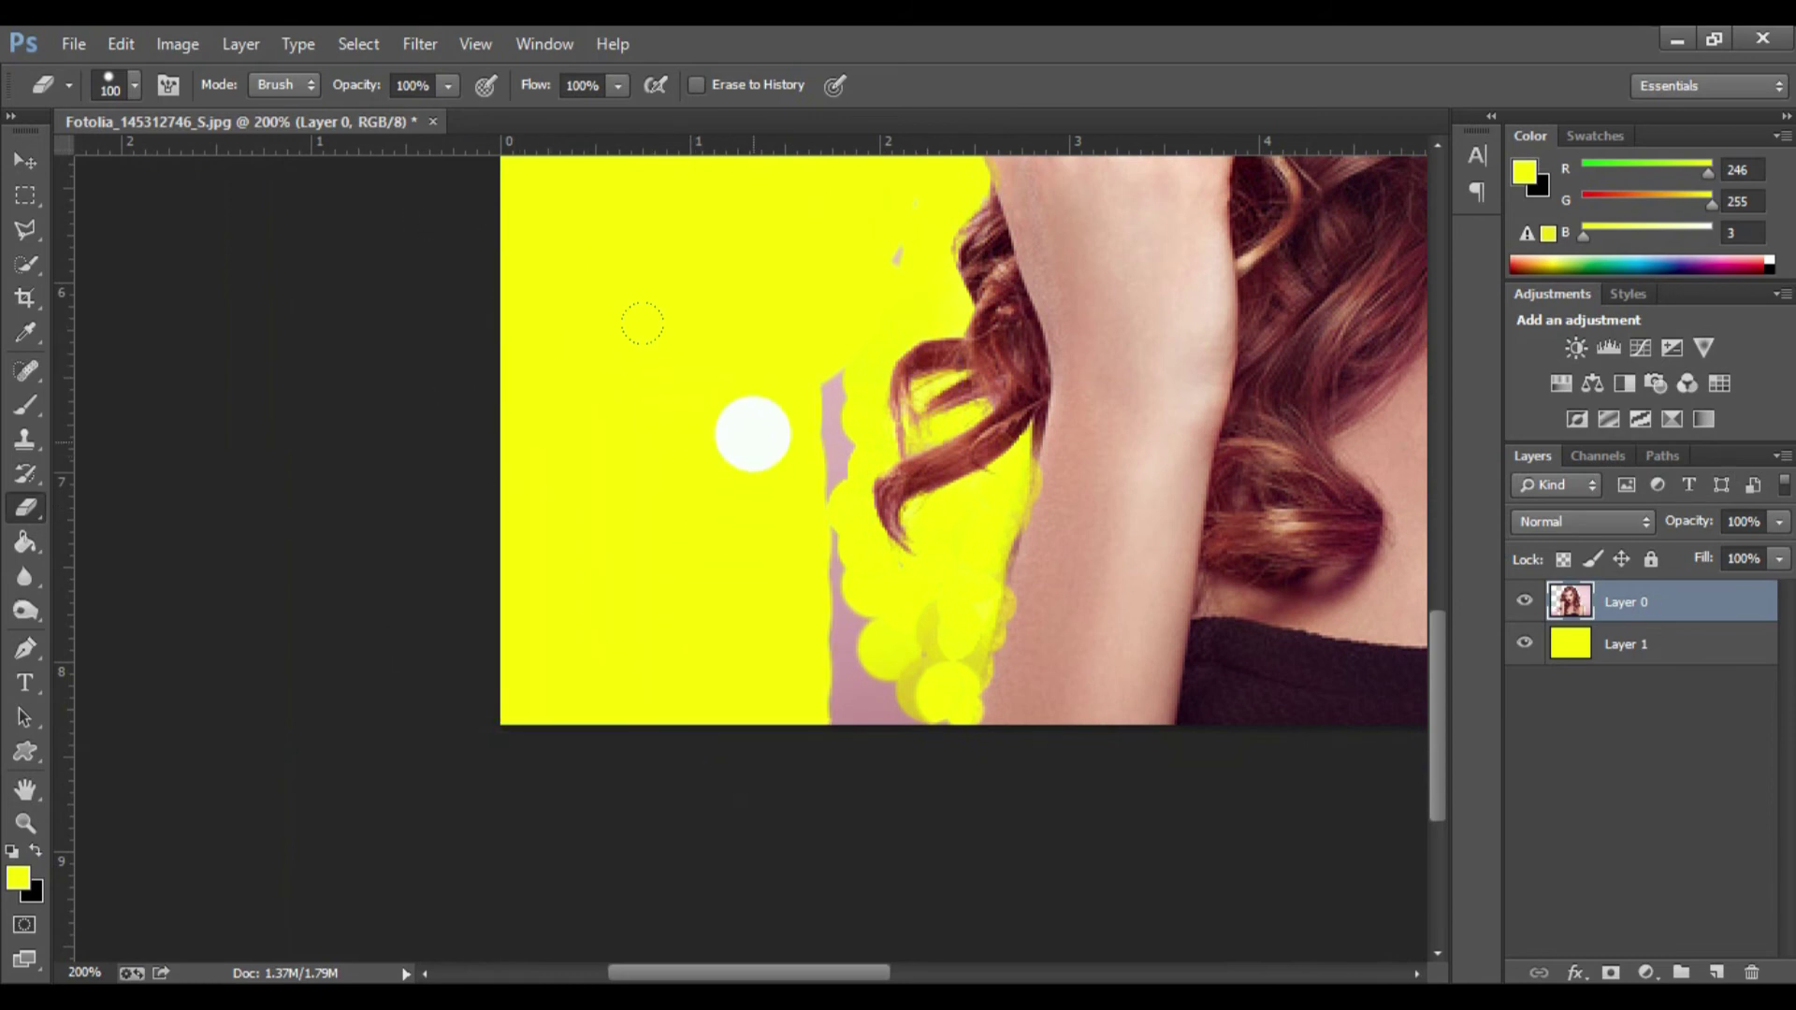
pyautogui.moveTo(753, 434)
pyautogui.mouseDown()
pyautogui.moveTo(720, 562)
pyautogui.moveTo(820, 677)
pyautogui.mouseUp()
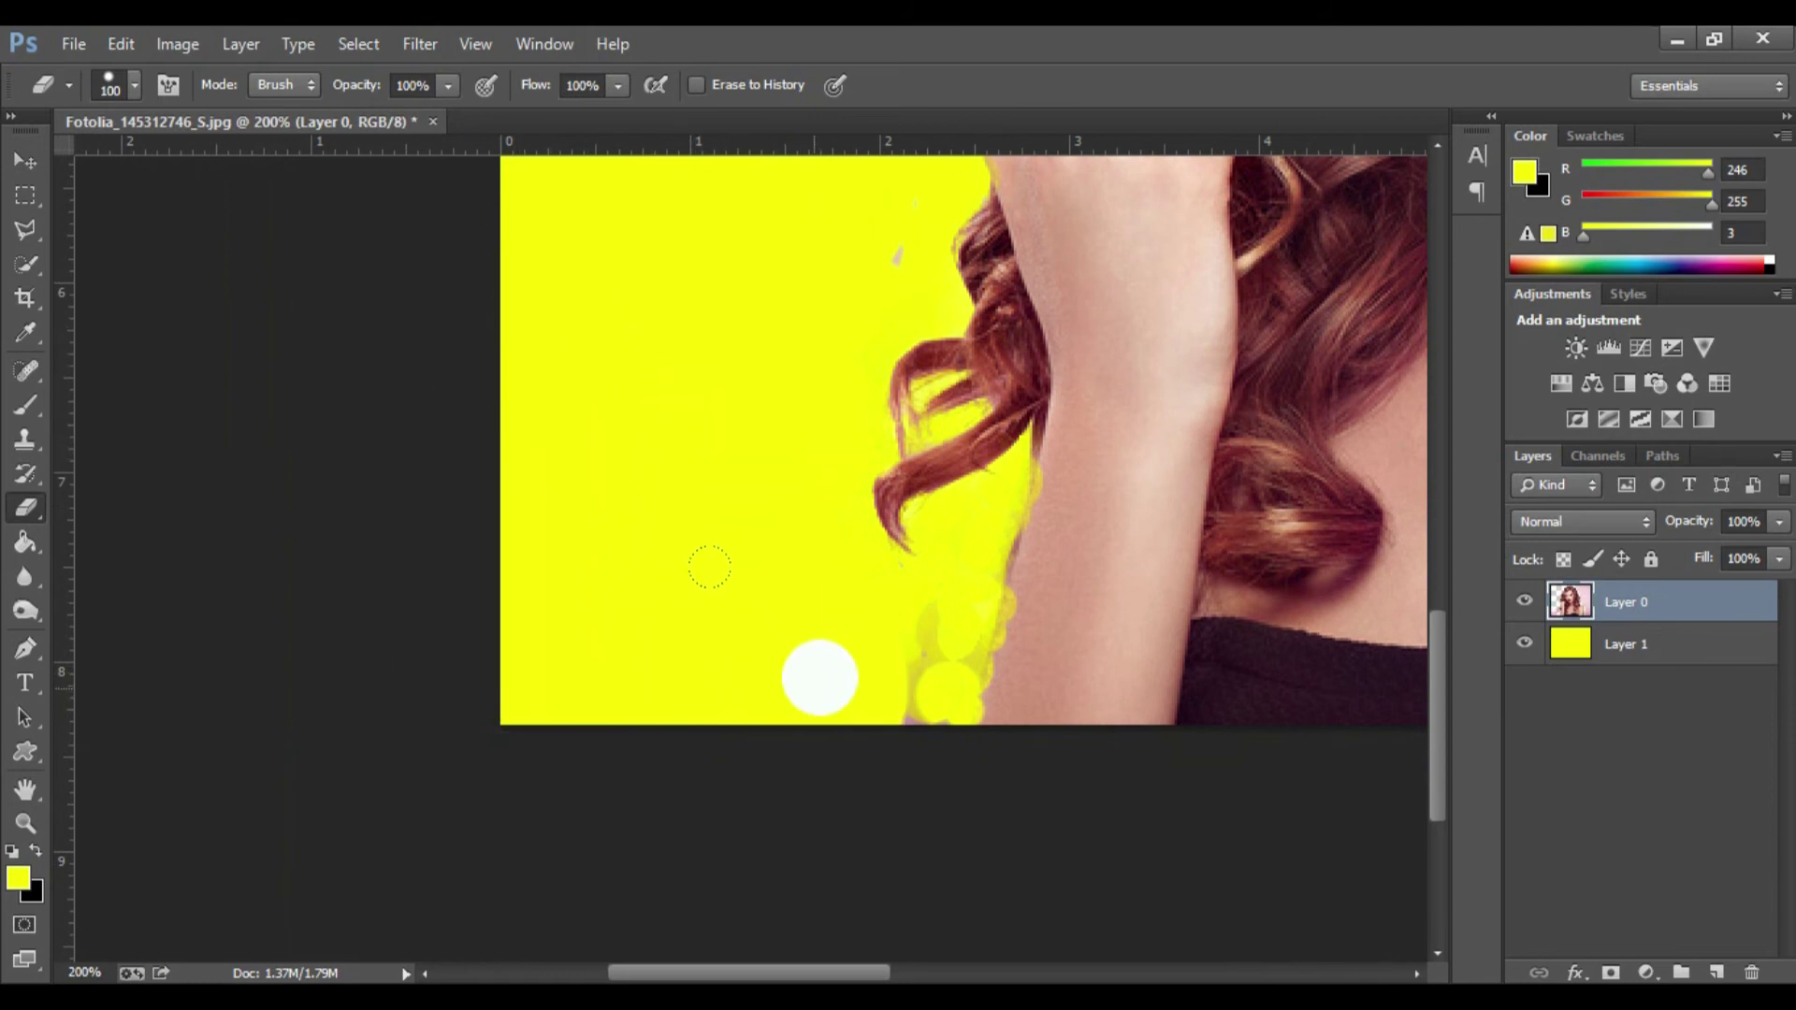
# Step: Erase the pink background around the right shoulder up to the top
pyautogui.scroll(2, 602, 352)
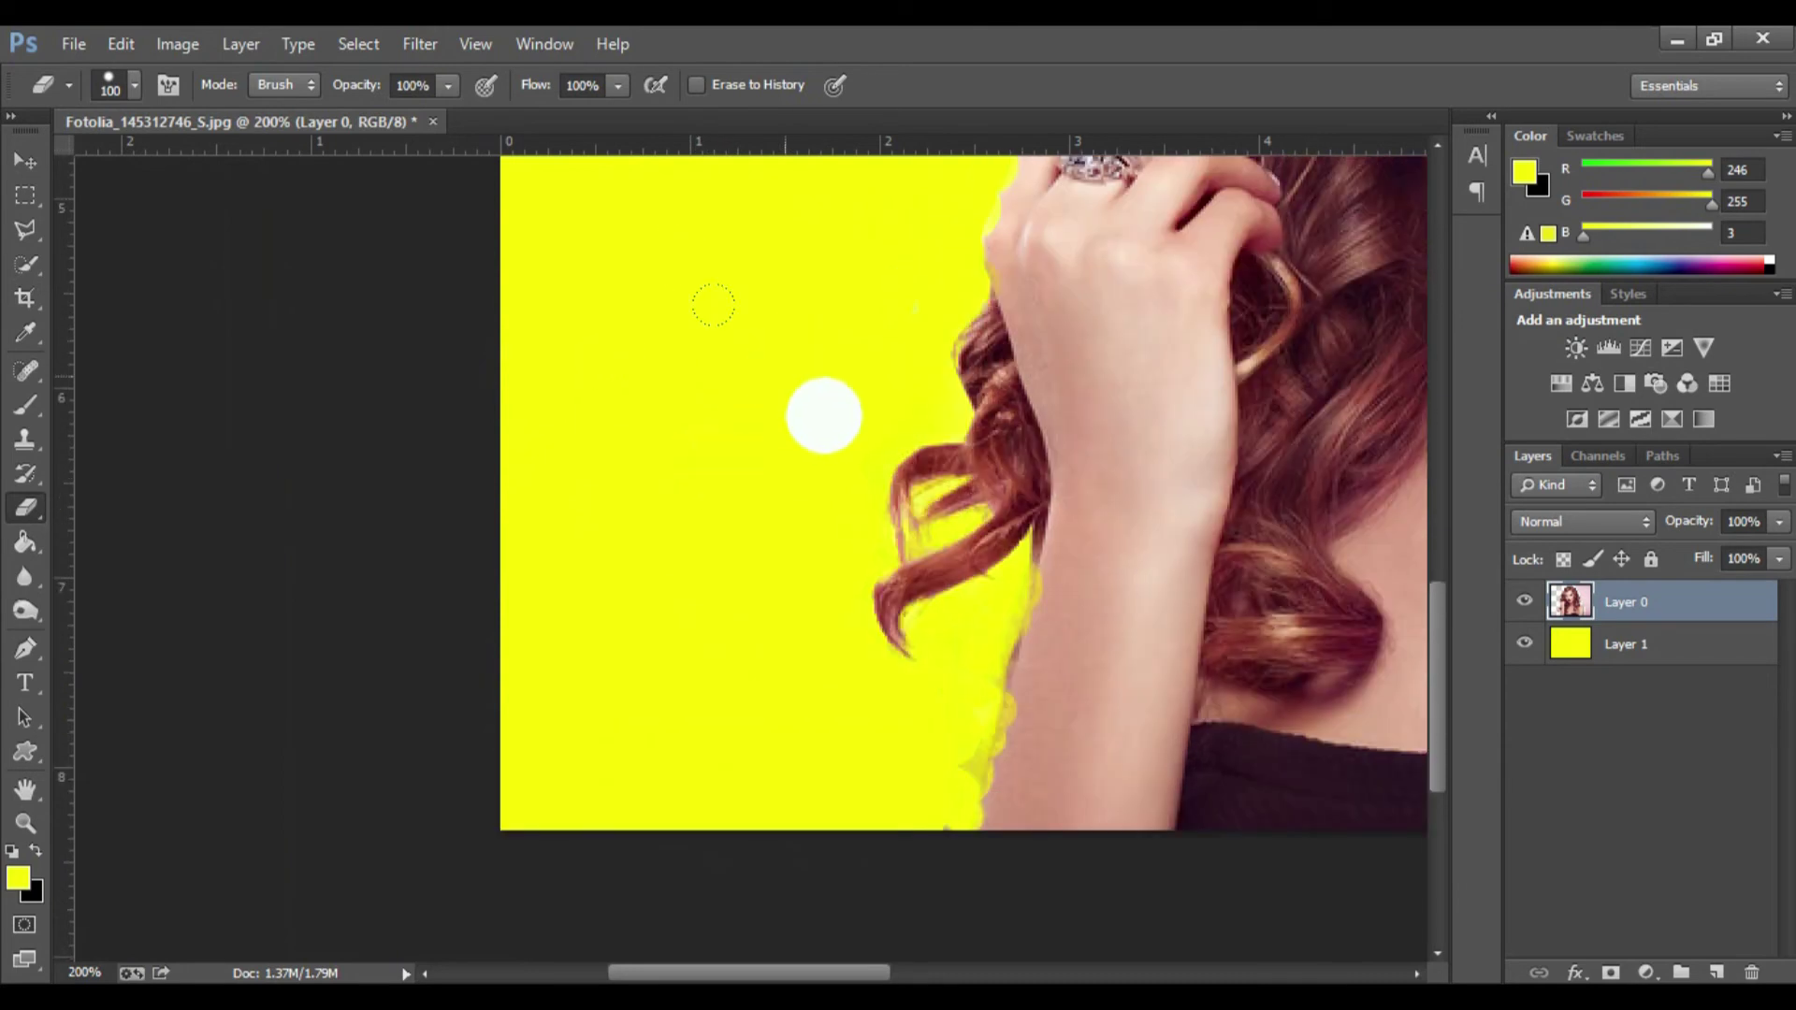
pyautogui.moveTo(1072, 502); pyautogui.dragTo(289, 650)
pyautogui.moveTo(1032, 287); pyautogui.dragTo(629, 501)
pyautogui.moveTo(661, 306)
pyautogui.mouseDown()
pyautogui.moveTo(616, 249)
pyautogui.moveTo(586, 67)
pyautogui.mouseUp()
pyautogui.moveTo(914, 637)
pyautogui.mouseDown()
pyautogui.moveTo(1010, 593)
pyautogui.moveTo(934, 553)
pyautogui.moveTo(917, 346)
pyautogui.mouseUp()
pyautogui.moveTo(842, 681); pyautogui.dragTo(866, 822)
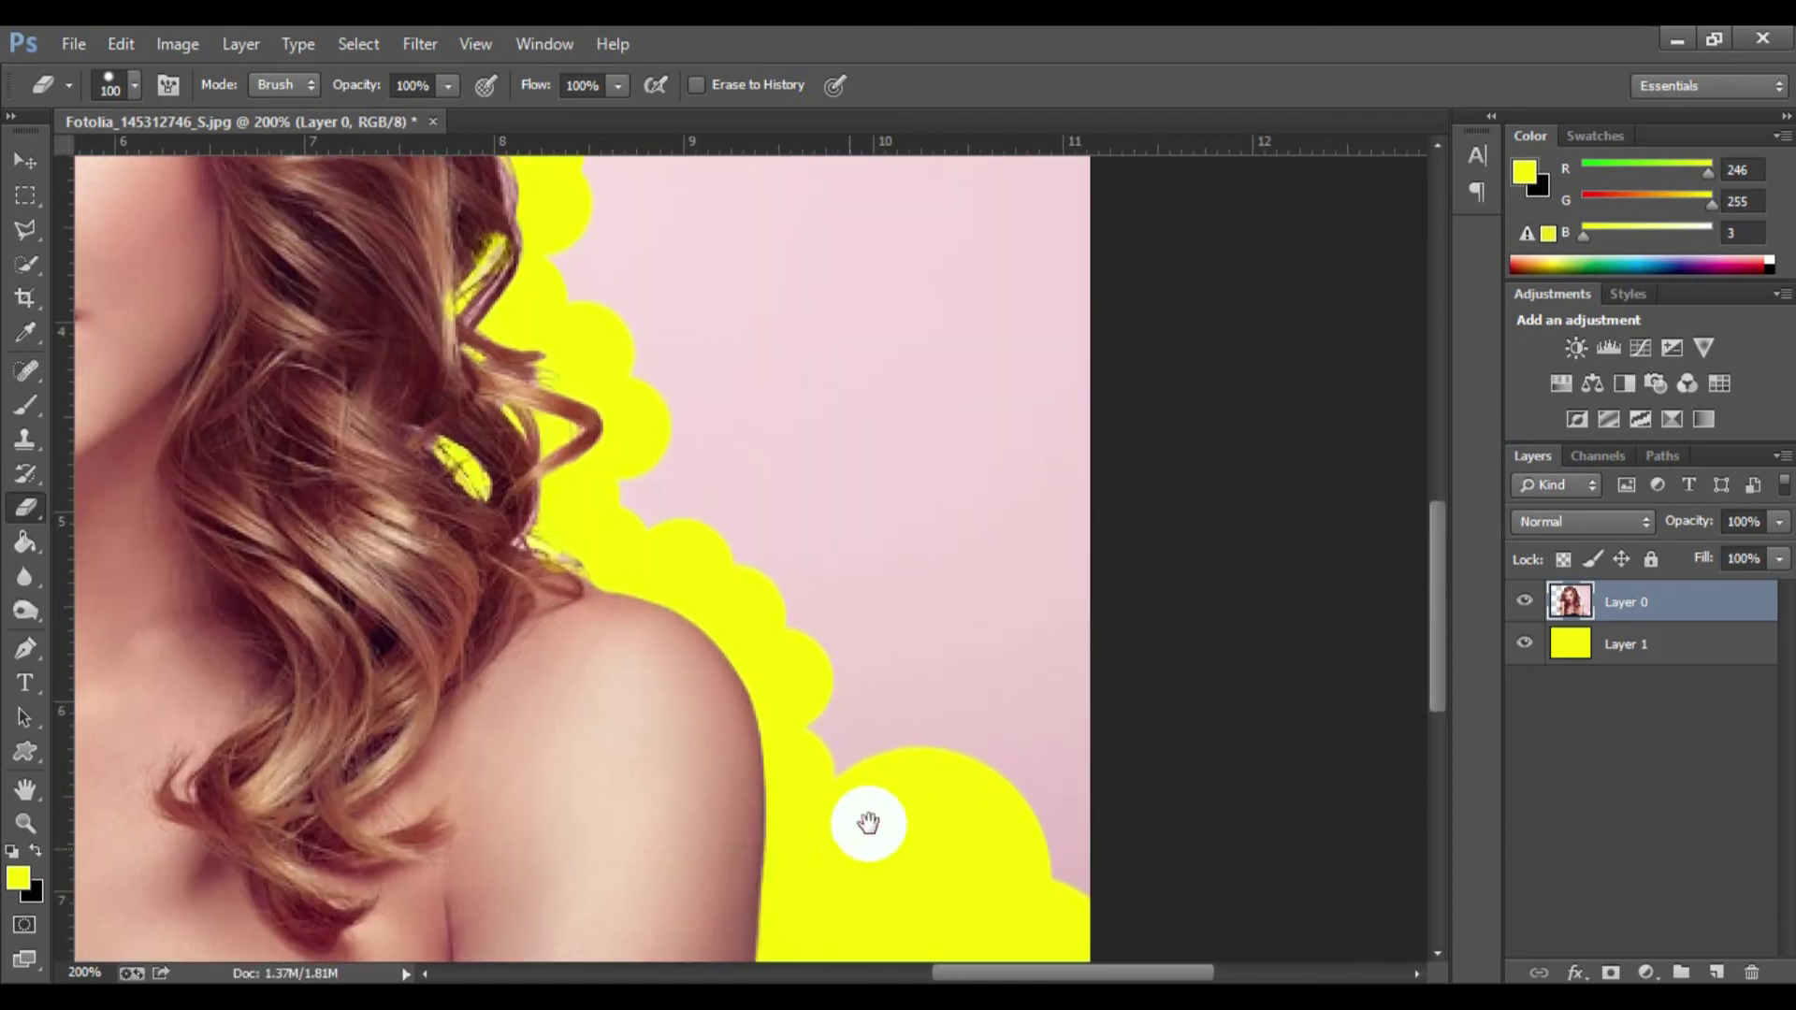
pyautogui.moveTo(908, 742)
pyautogui.mouseDown()
pyautogui.moveTo(1015, 634)
pyautogui.moveTo(1072, 857)
pyautogui.moveTo(1018, 240)
pyautogui.moveTo(1018, 509)
pyautogui.moveTo(1127, 814)
pyautogui.mouseUp()
pyautogui.moveTo(925, 822)
pyautogui.mouseDown()
pyautogui.moveTo(918, 786)
pyautogui.moveTo(851, 761)
pyautogui.moveTo(947, 245)
pyautogui.moveTo(1114, 412)
pyautogui.moveTo(1302, 667)
pyautogui.mouseUp()
# Step: Erase the remaining pink between the hair and across the top of the photo
pyautogui.click(1002, 778)
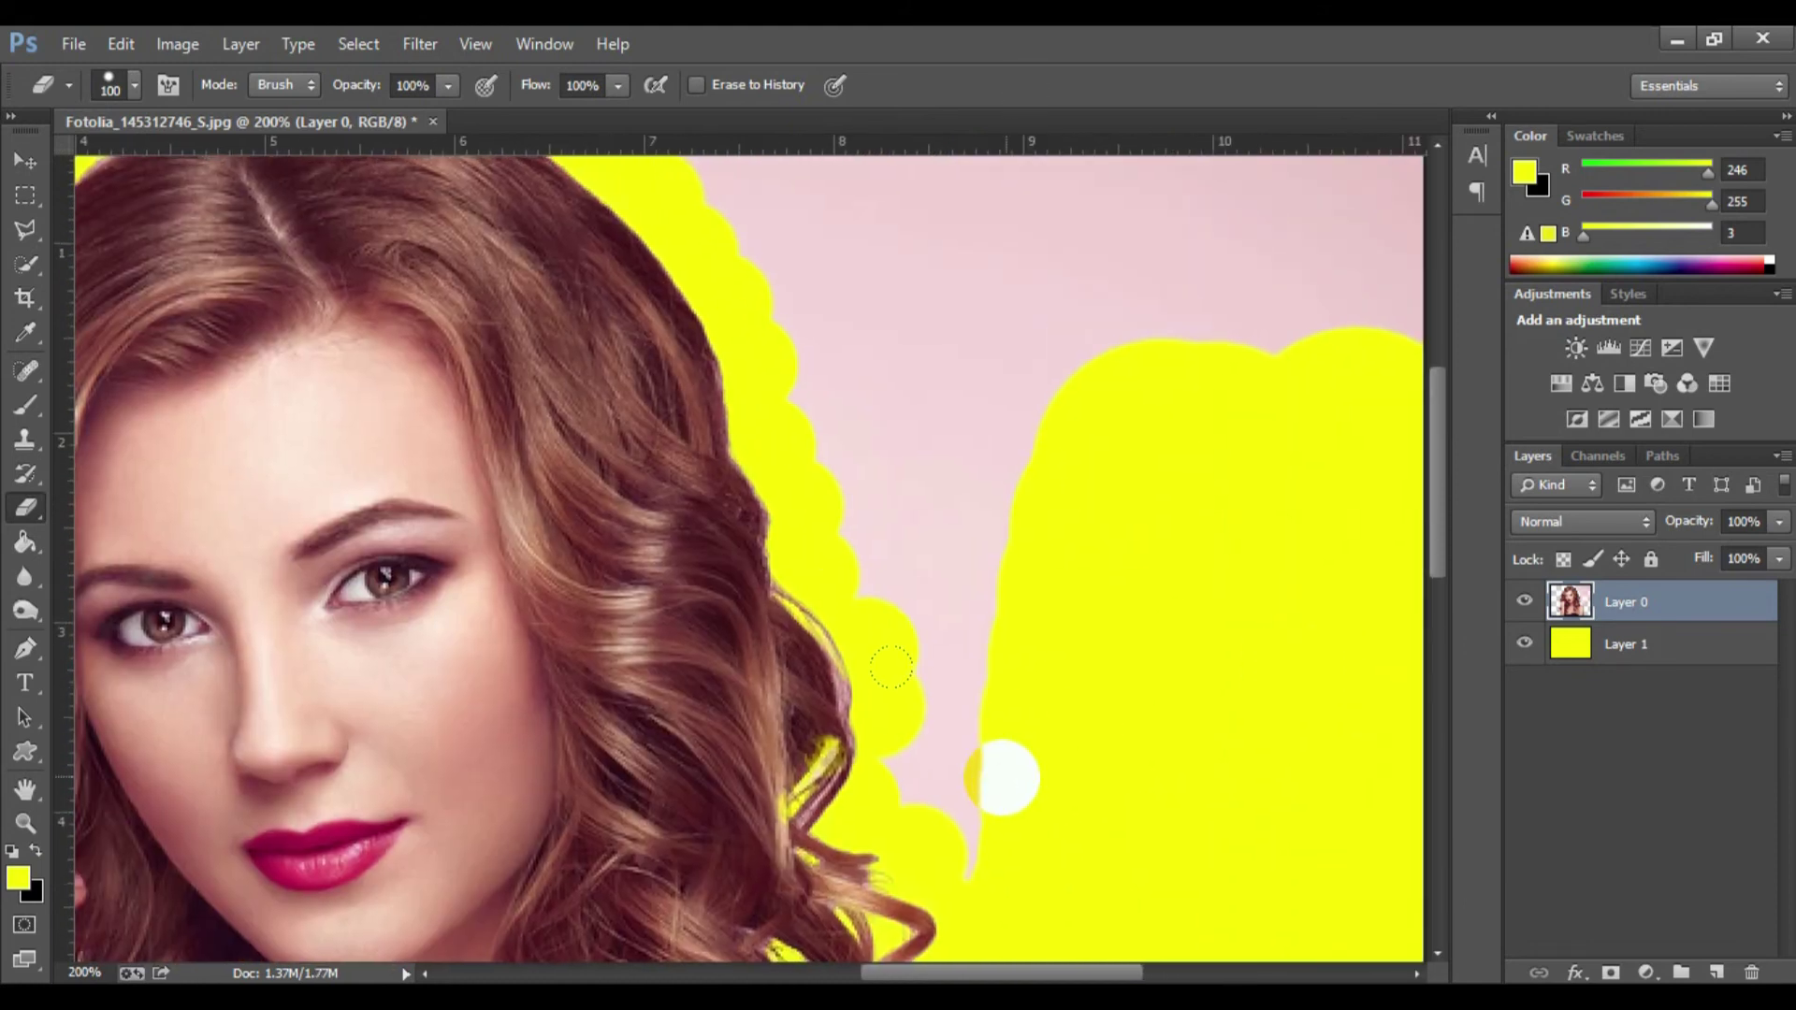
pyautogui.moveTo(930, 221)
pyautogui.mouseDown()
pyautogui.moveTo(884, 317)
pyautogui.moveTo(970, 559)
pyautogui.mouseUp()
pyautogui.moveTo(980, 289); pyautogui.dragTo(871, 621)
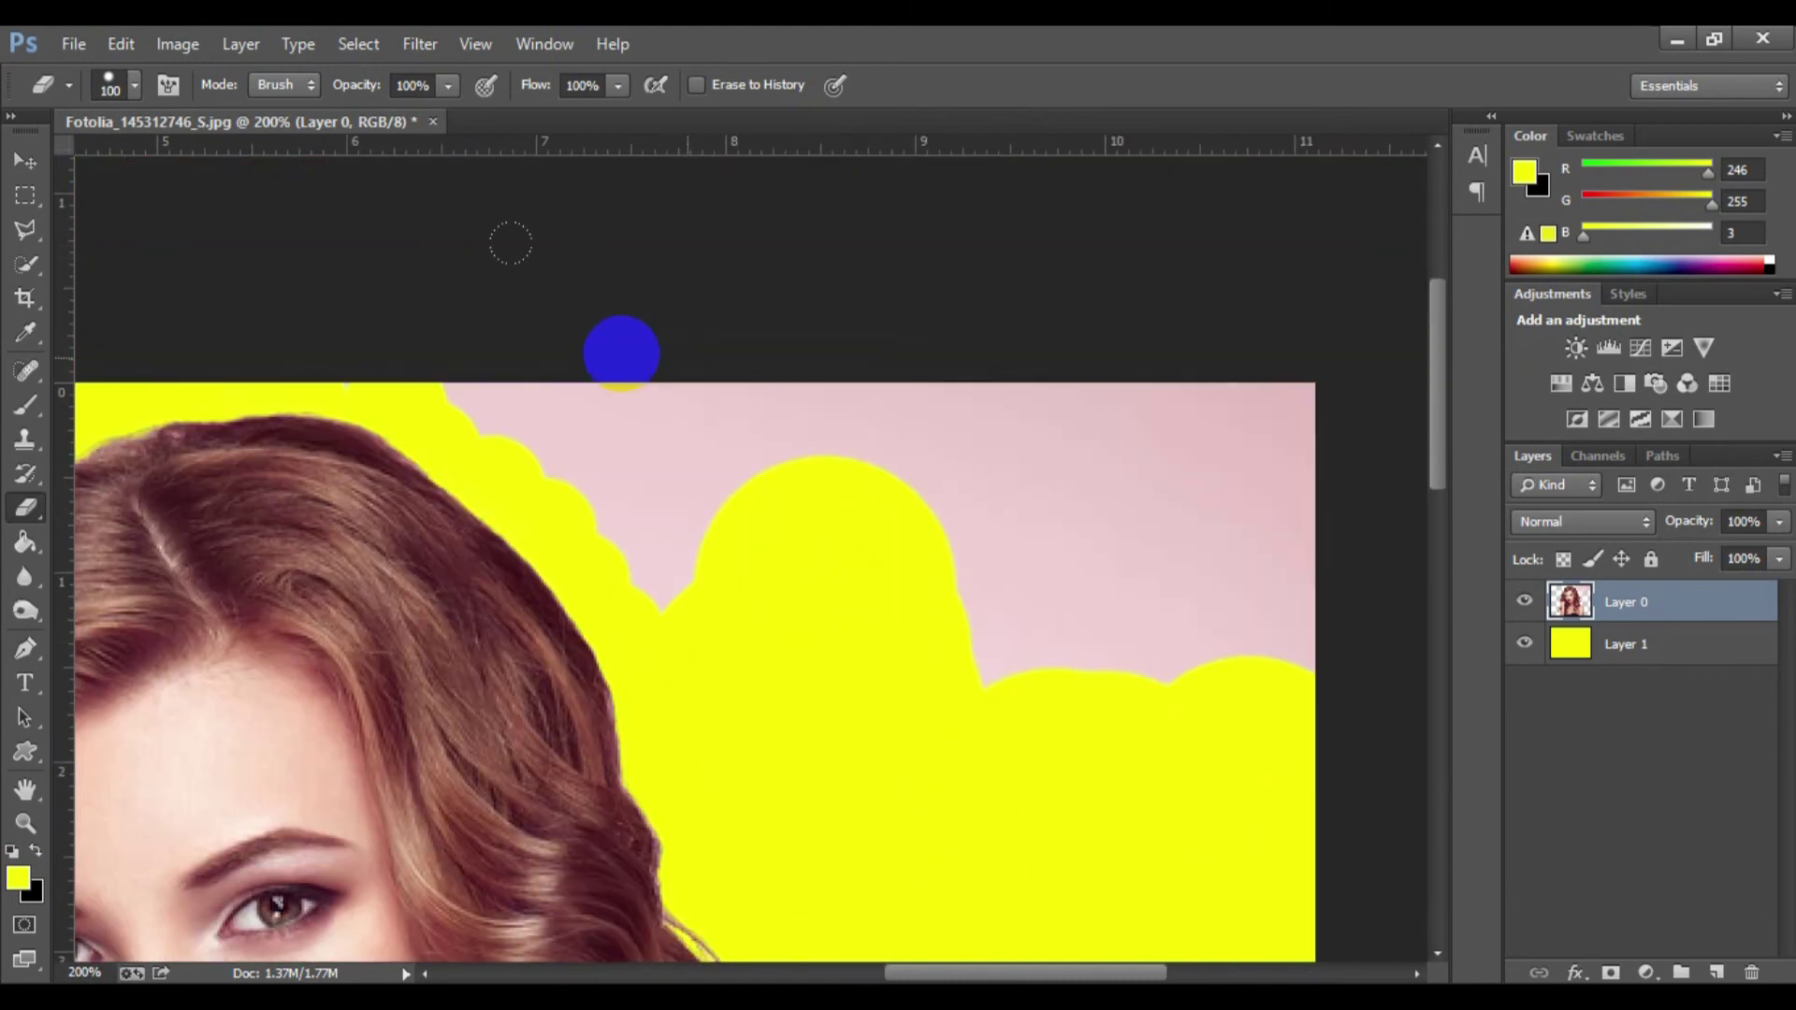
pyautogui.moveTo(423, 232)
pyautogui.mouseDown()
pyautogui.moveTo(686, 502)
pyautogui.moveTo(773, 433)
pyautogui.moveTo(1203, 437)
pyautogui.moveTo(1097, 611)
pyautogui.moveTo(1026, 598)
pyautogui.mouseUp()
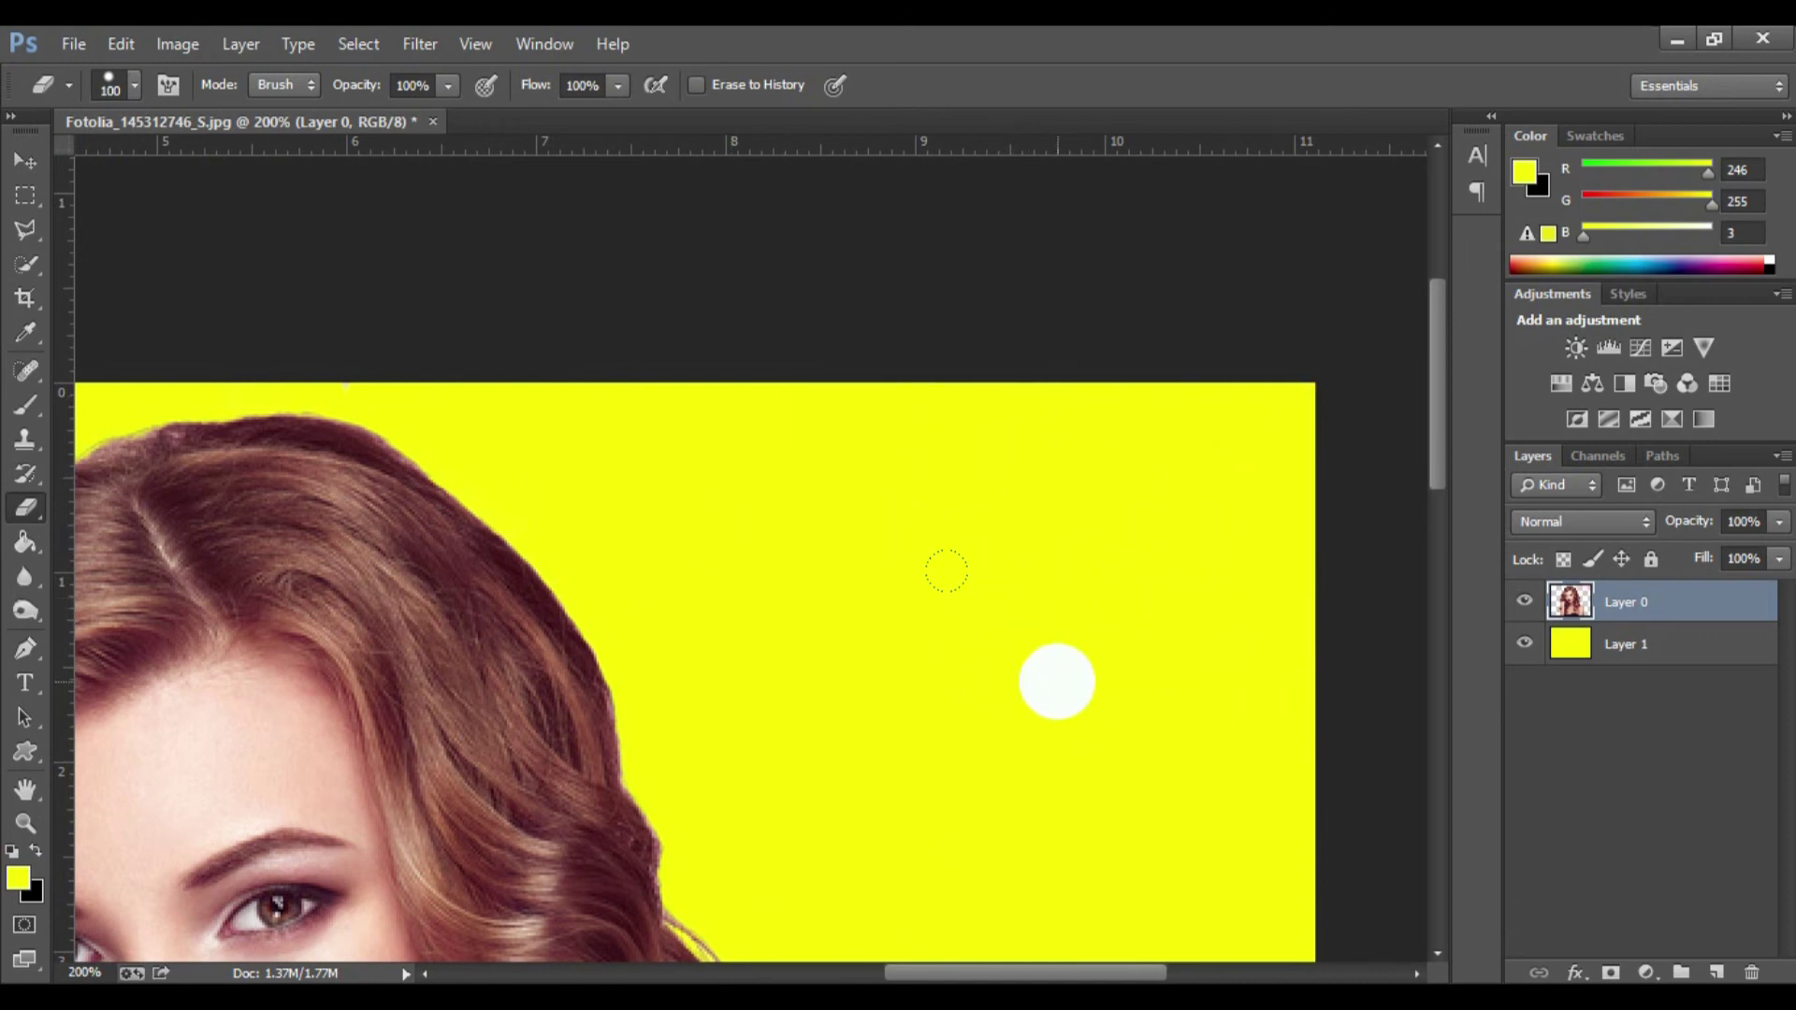
# Step: With a smaller brush, clean the pink fringe along the arm edge, then zoom out to the whole portrait
pyautogui.moveTo(792, 756)
pyautogui.mouseDown()
pyautogui.moveTo(1138, 337)
pyautogui.moveTo(726, 614)
pyautogui.moveTo(890, 602)
pyautogui.moveTo(646, 788)
pyautogui.moveTo(682, 689)
pyautogui.mouseUp()
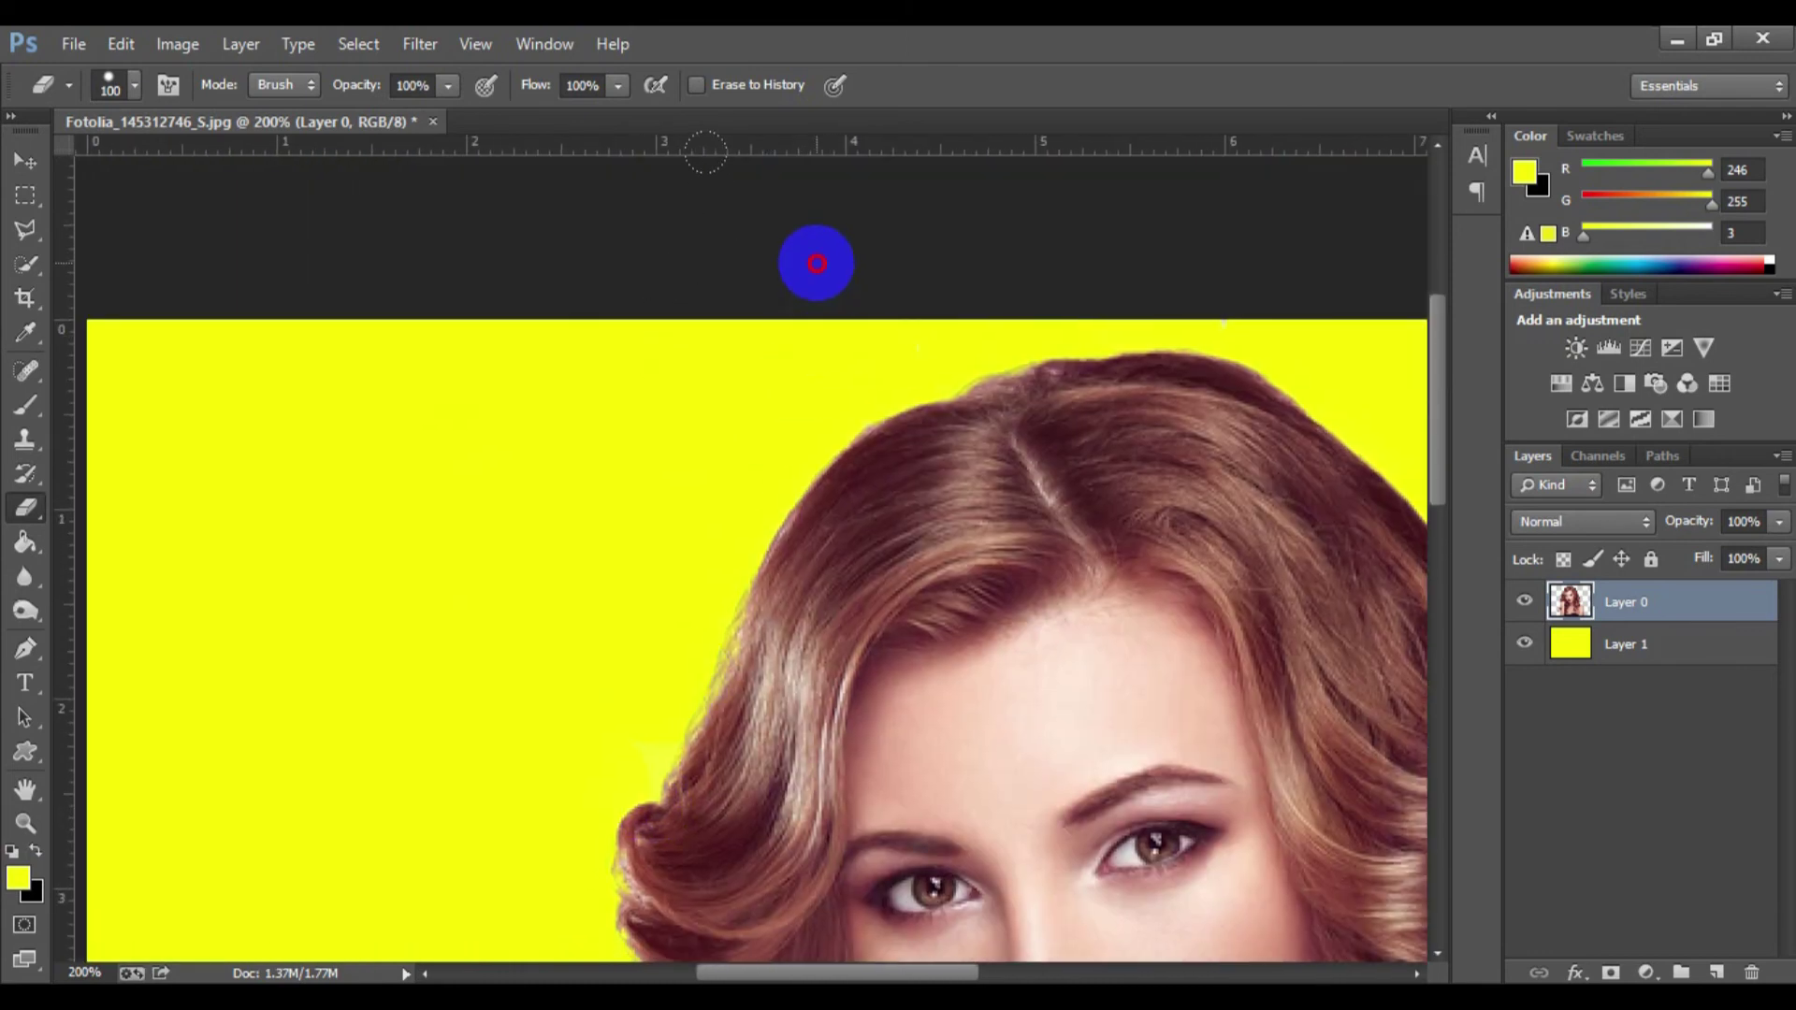
pyautogui.moveTo(842, 349)
pyautogui.mouseDown()
pyautogui.moveTo(823, 502)
pyautogui.moveTo(685, 860)
pyautogui.mouseUp()
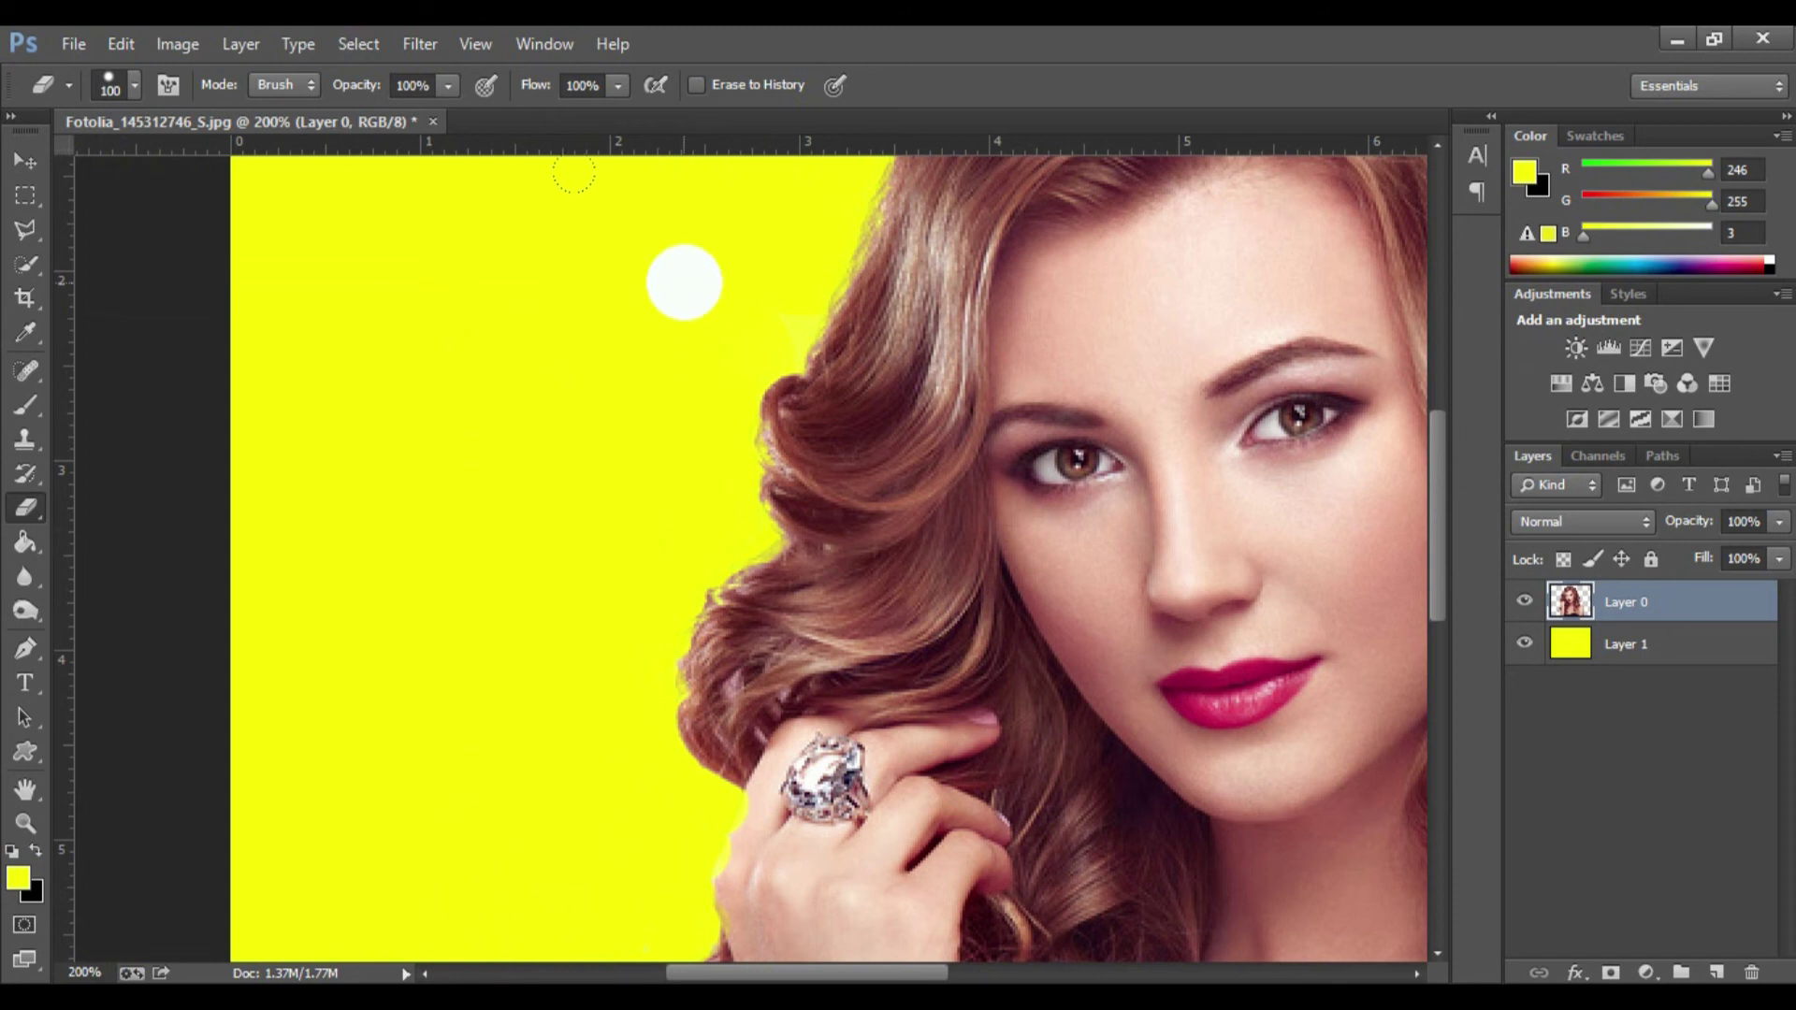
pyautogui.scroll(-8, 646, 468)
pyautogui.scroll(-2, 665, 495)
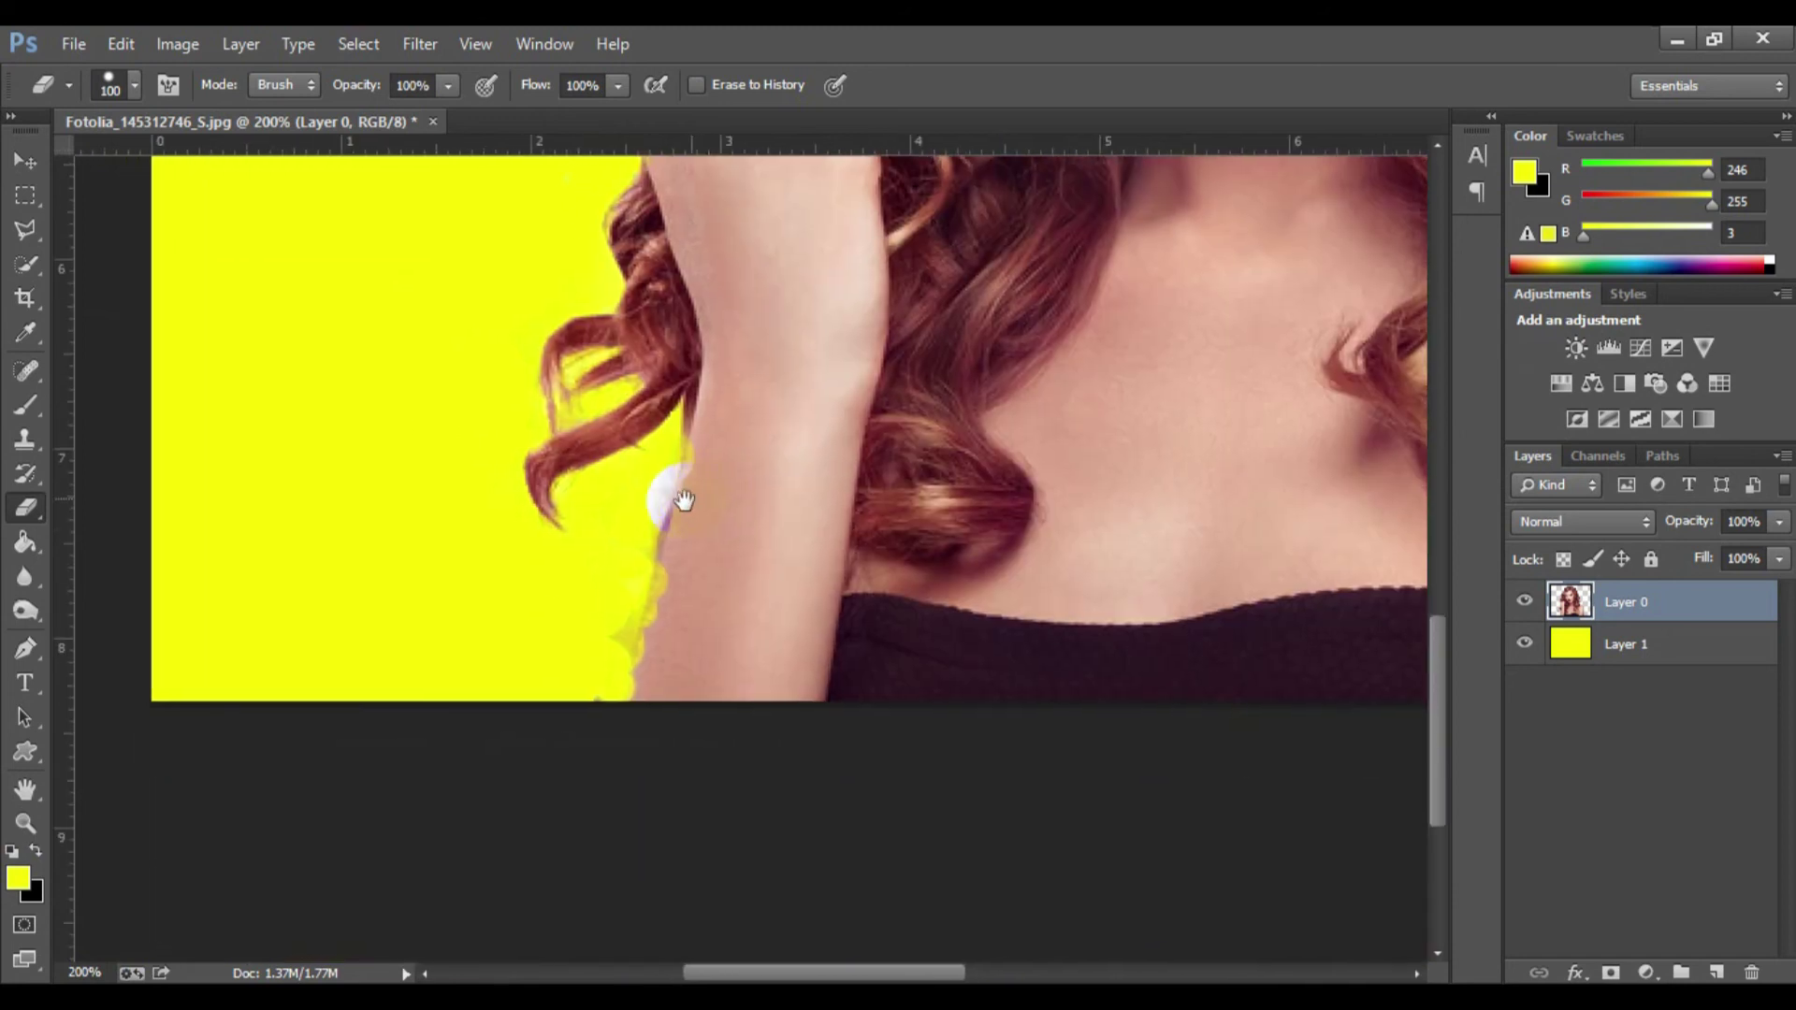
pyautogui.press('[')
pyautogui.press('[')
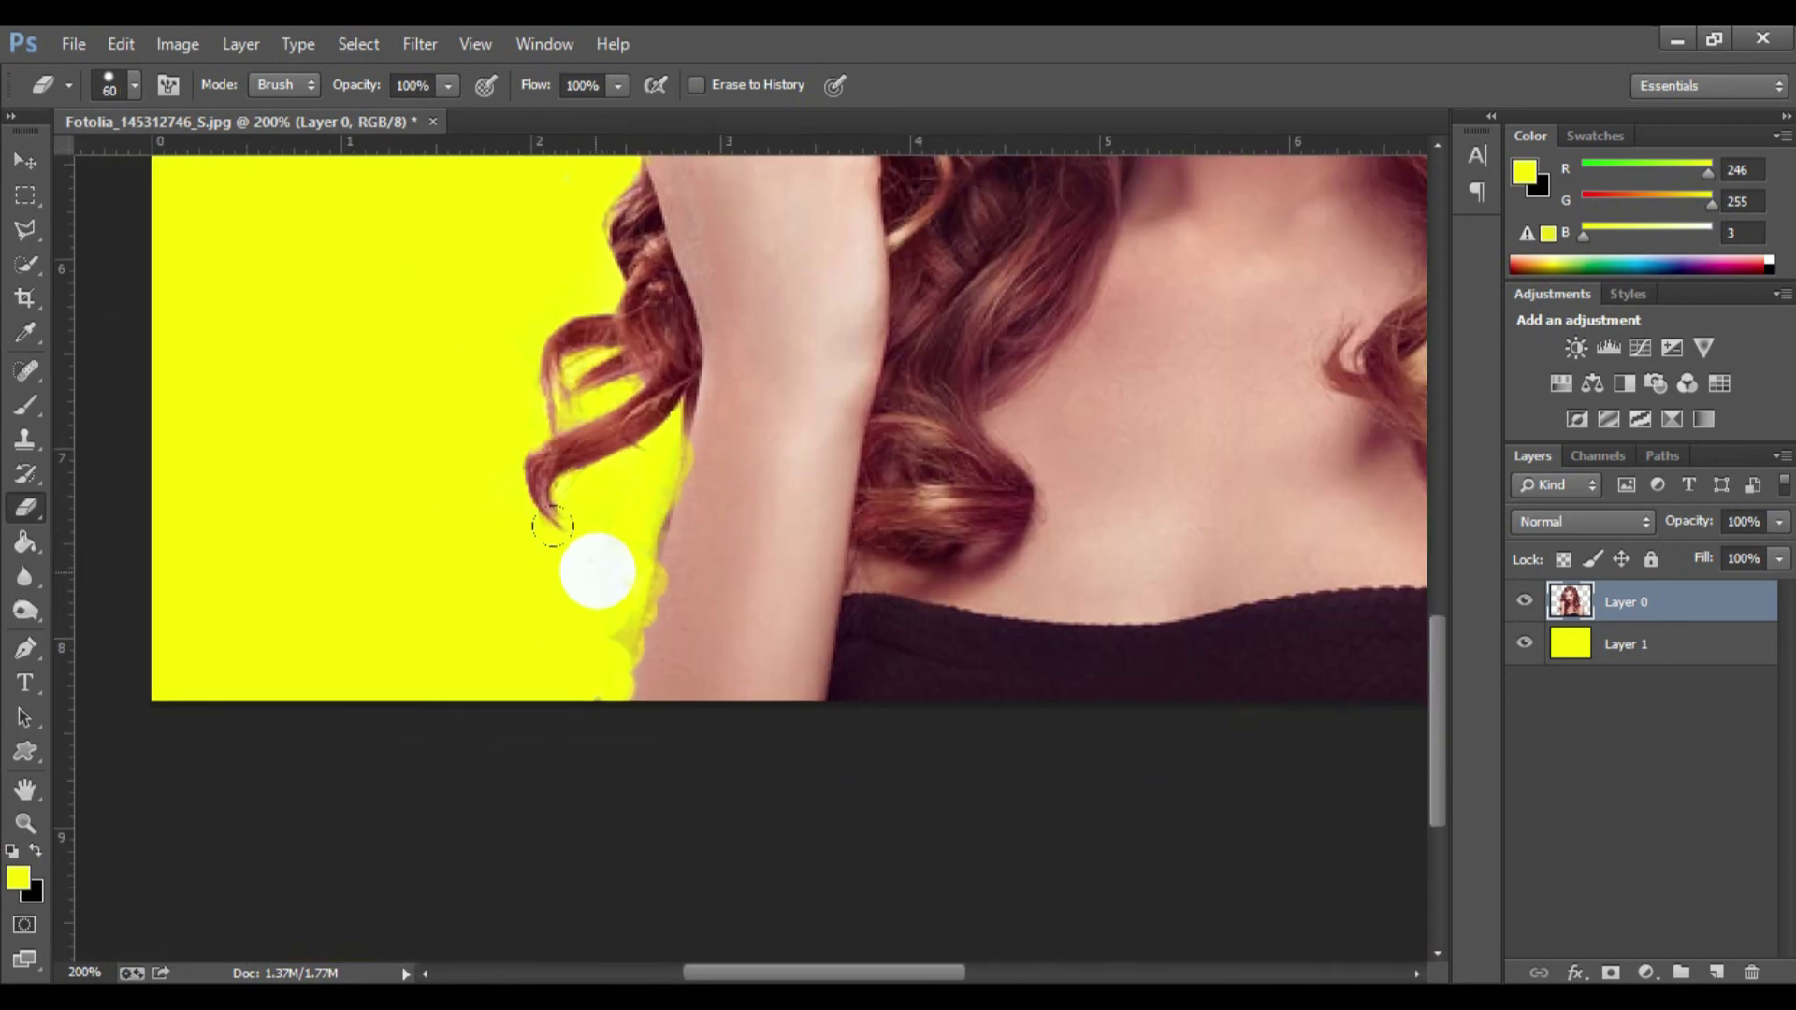
pyautogui.press('[')
pyautogui.moveTo(621, 542); pyautogui.dragTo(565, 680)
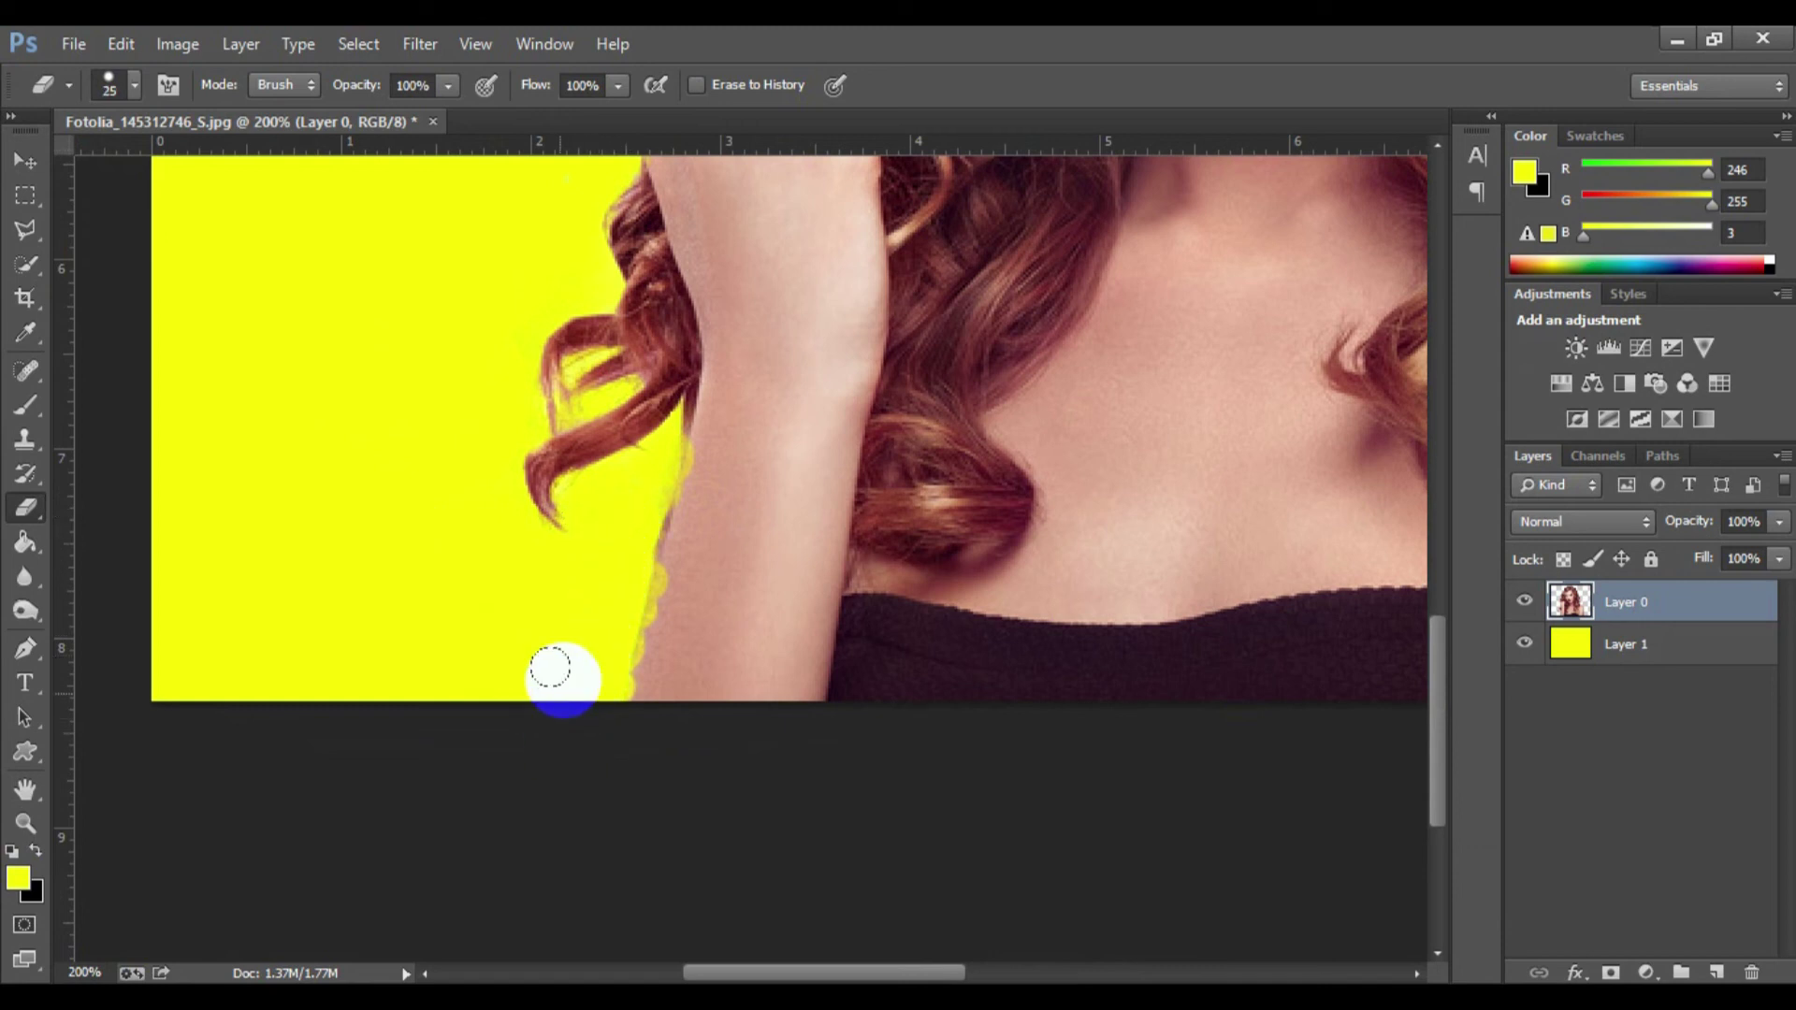
pyautogui.click(656, 599)
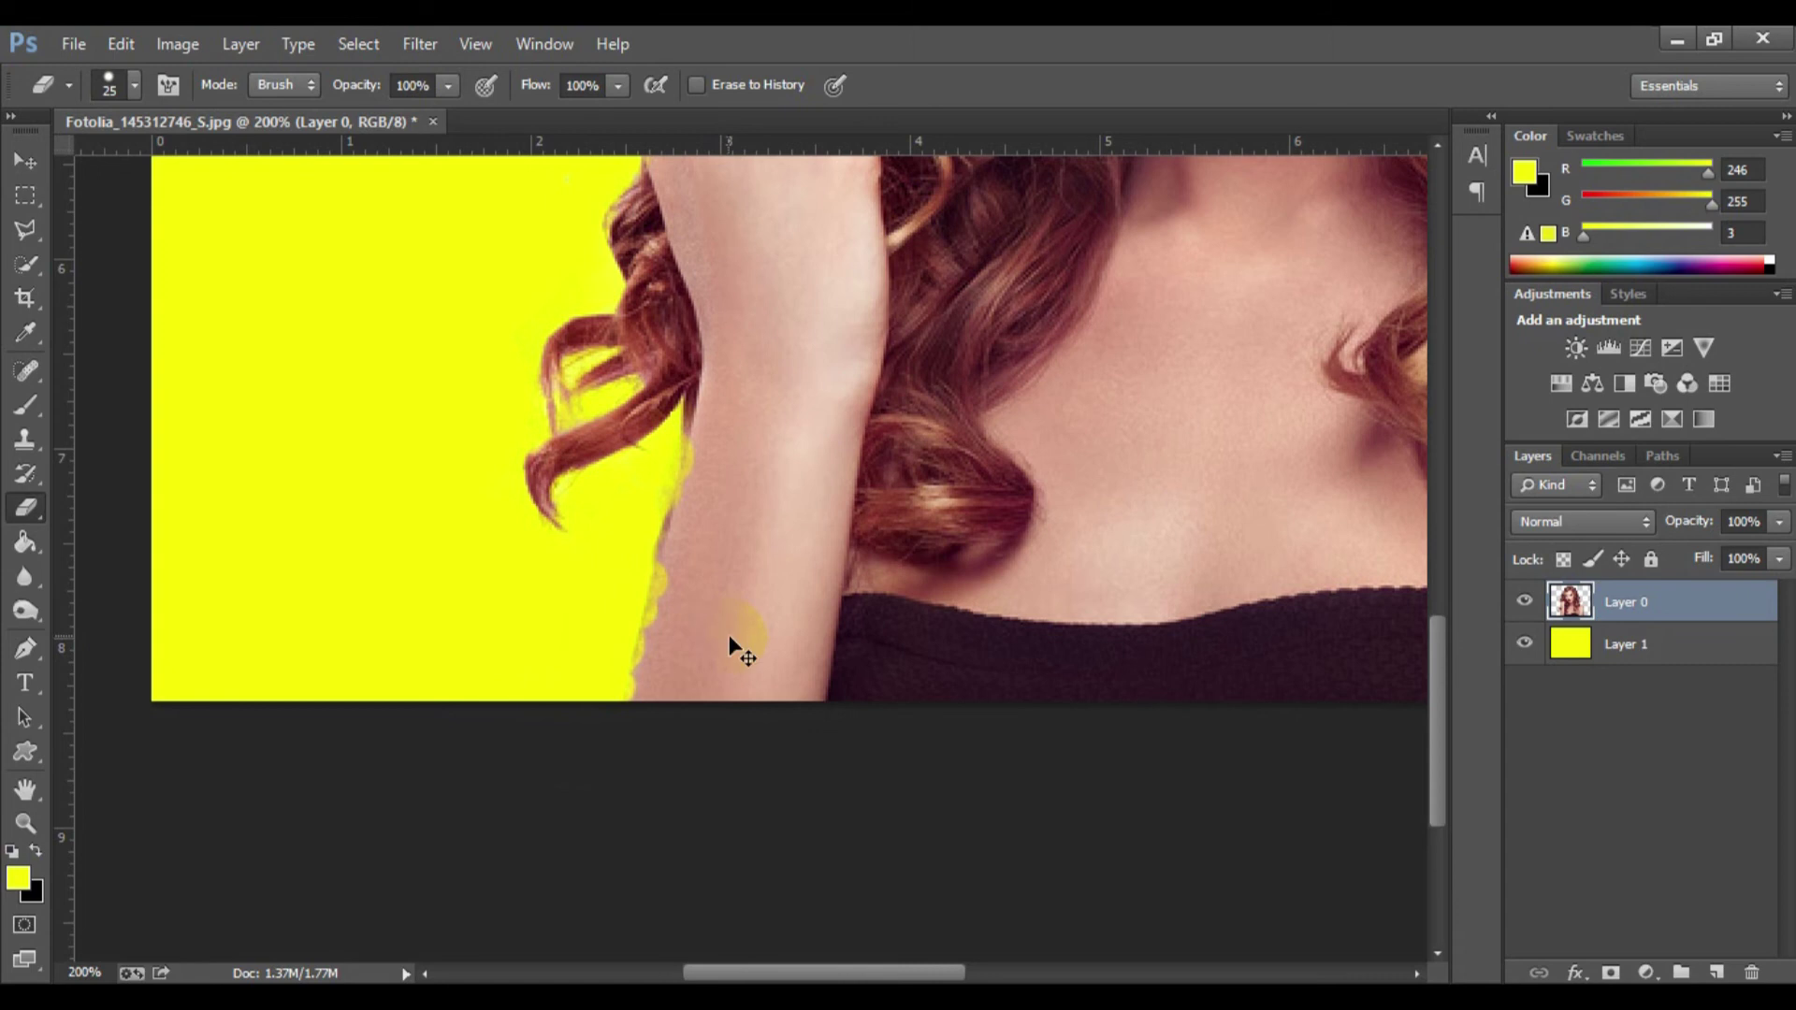
pyautogui.hotkey('ctrl', '-')
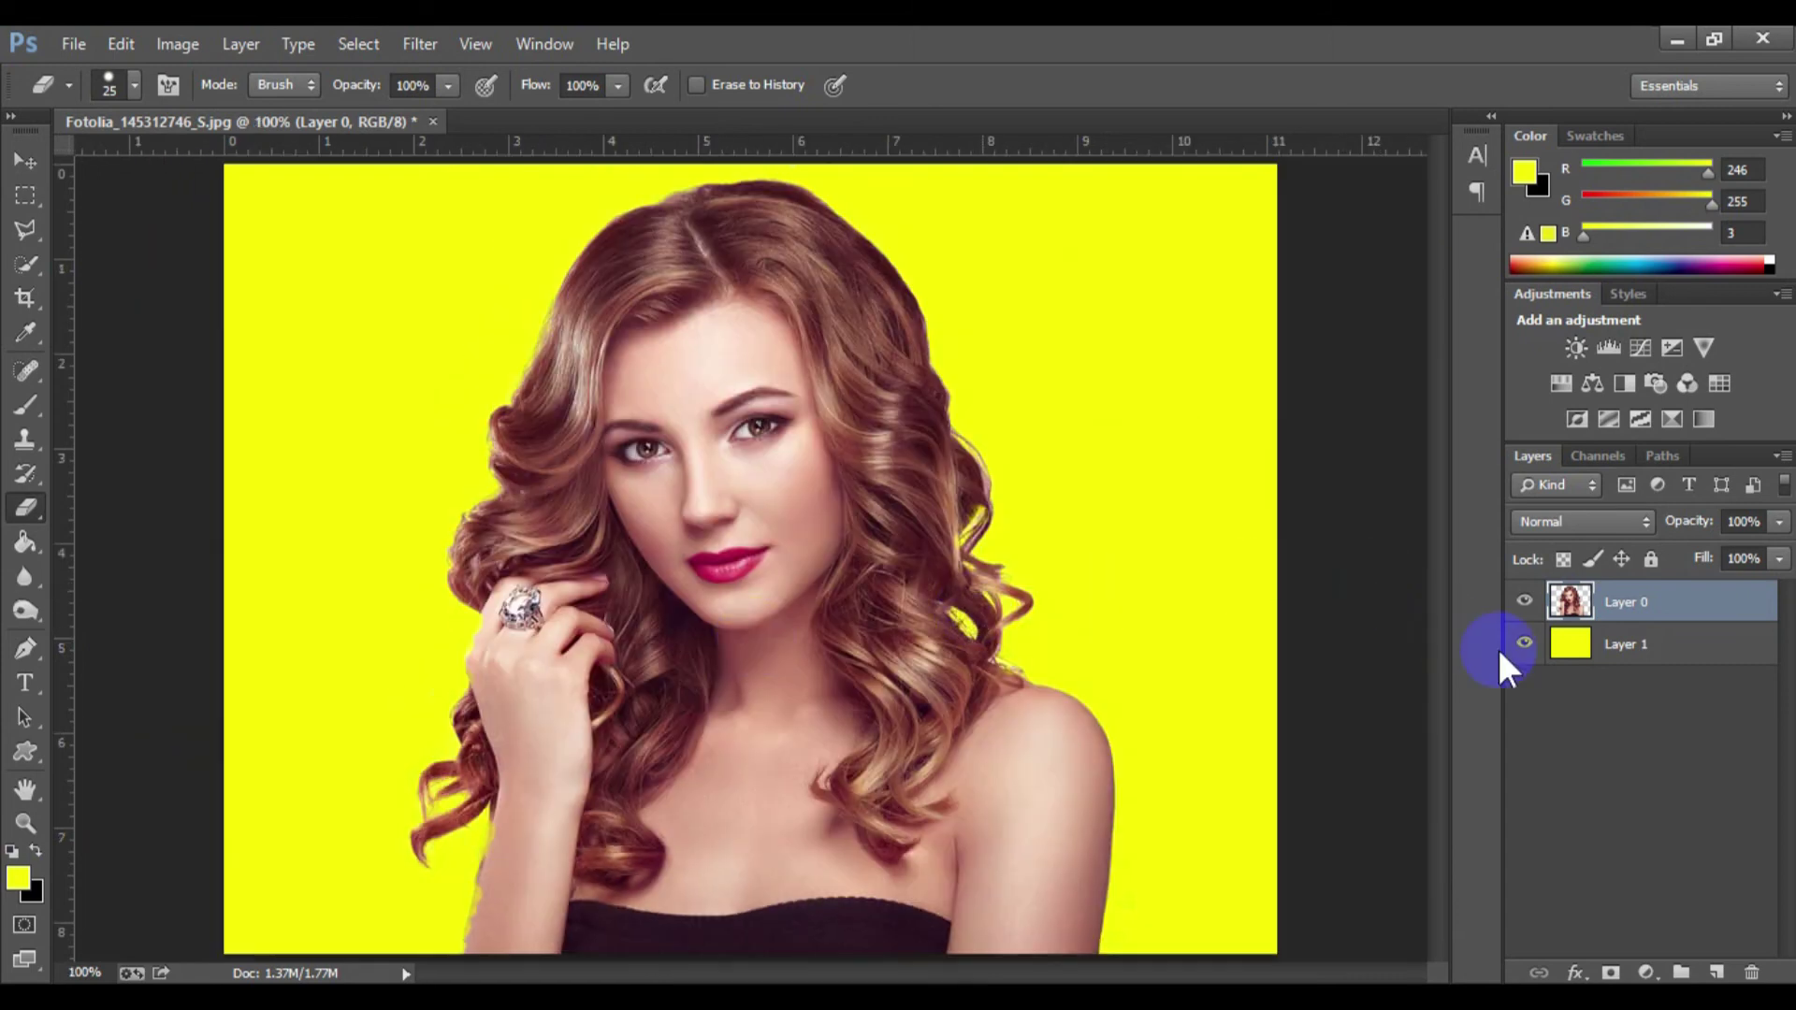
# Step: Hide the yellow layer and zoom into the shoulder hair edges to check for leftover pink
pyautogui.click(1526, 644)
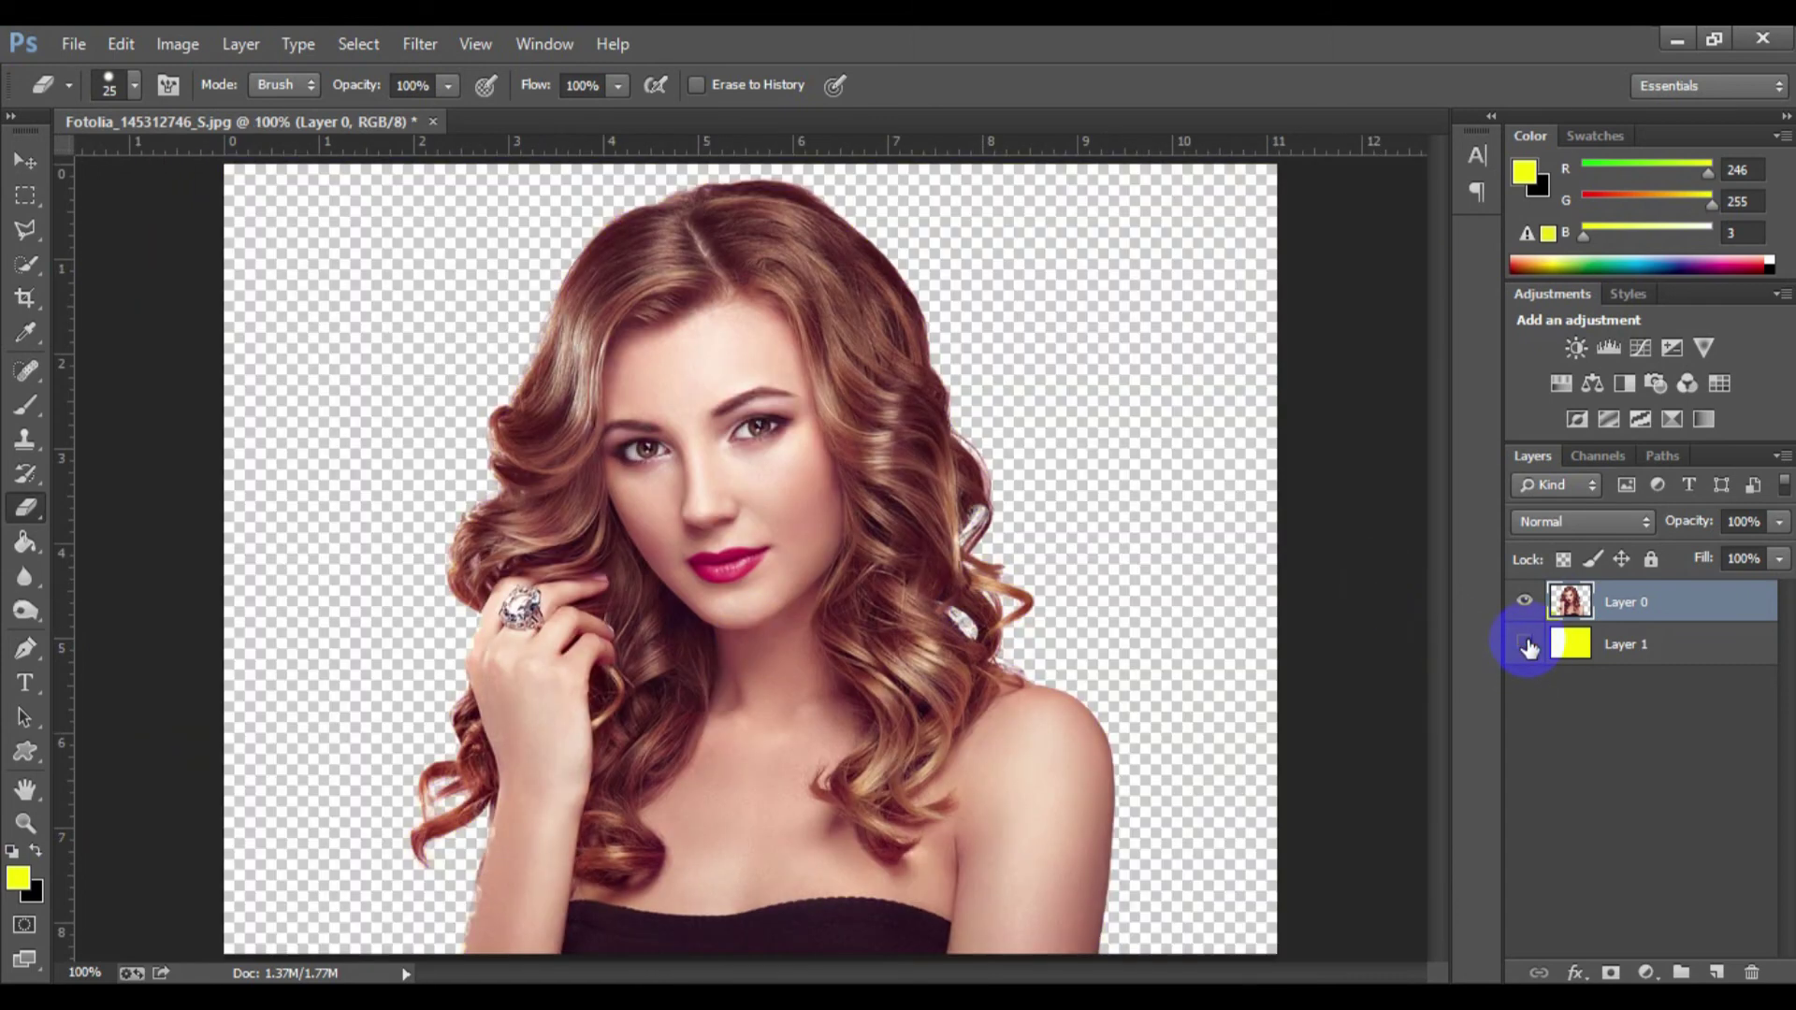
pyautogui.click(1526, 644)
pyautogui.click(1526, 643)
pyautogui.hotkey('ctrl', '+')
pyautogui.hotkey('ctrl', '+')
pyautogui.moveTo(1055, 313)
pyautogui.mouseDown()
pyautogui.moveTo(1063, 773)
pyautogui.moveTo(874, 629)
pyautogui.moveTo(1215, 369)
pyautogui.moveTo(934, 705)
pyautogui.moveTo(865, 510)
pyautogui.moveTo(1018, 437)
pyautogui.moveTo(1071, 374)
pyautogui.moveTo(1083, 281)
pyautogui.moveTo(1084, 323)
pyautogui.moveTo(642, 861)
pyautogui.moveTo(874, 630)
pyautogui.moveTo(882, 665)
pyautogui.moveTo(763, 634)
pyautogui.moveTo(665, 514)
pyautogui.moveTo(737, 547)
pyautogui.mouseUp()
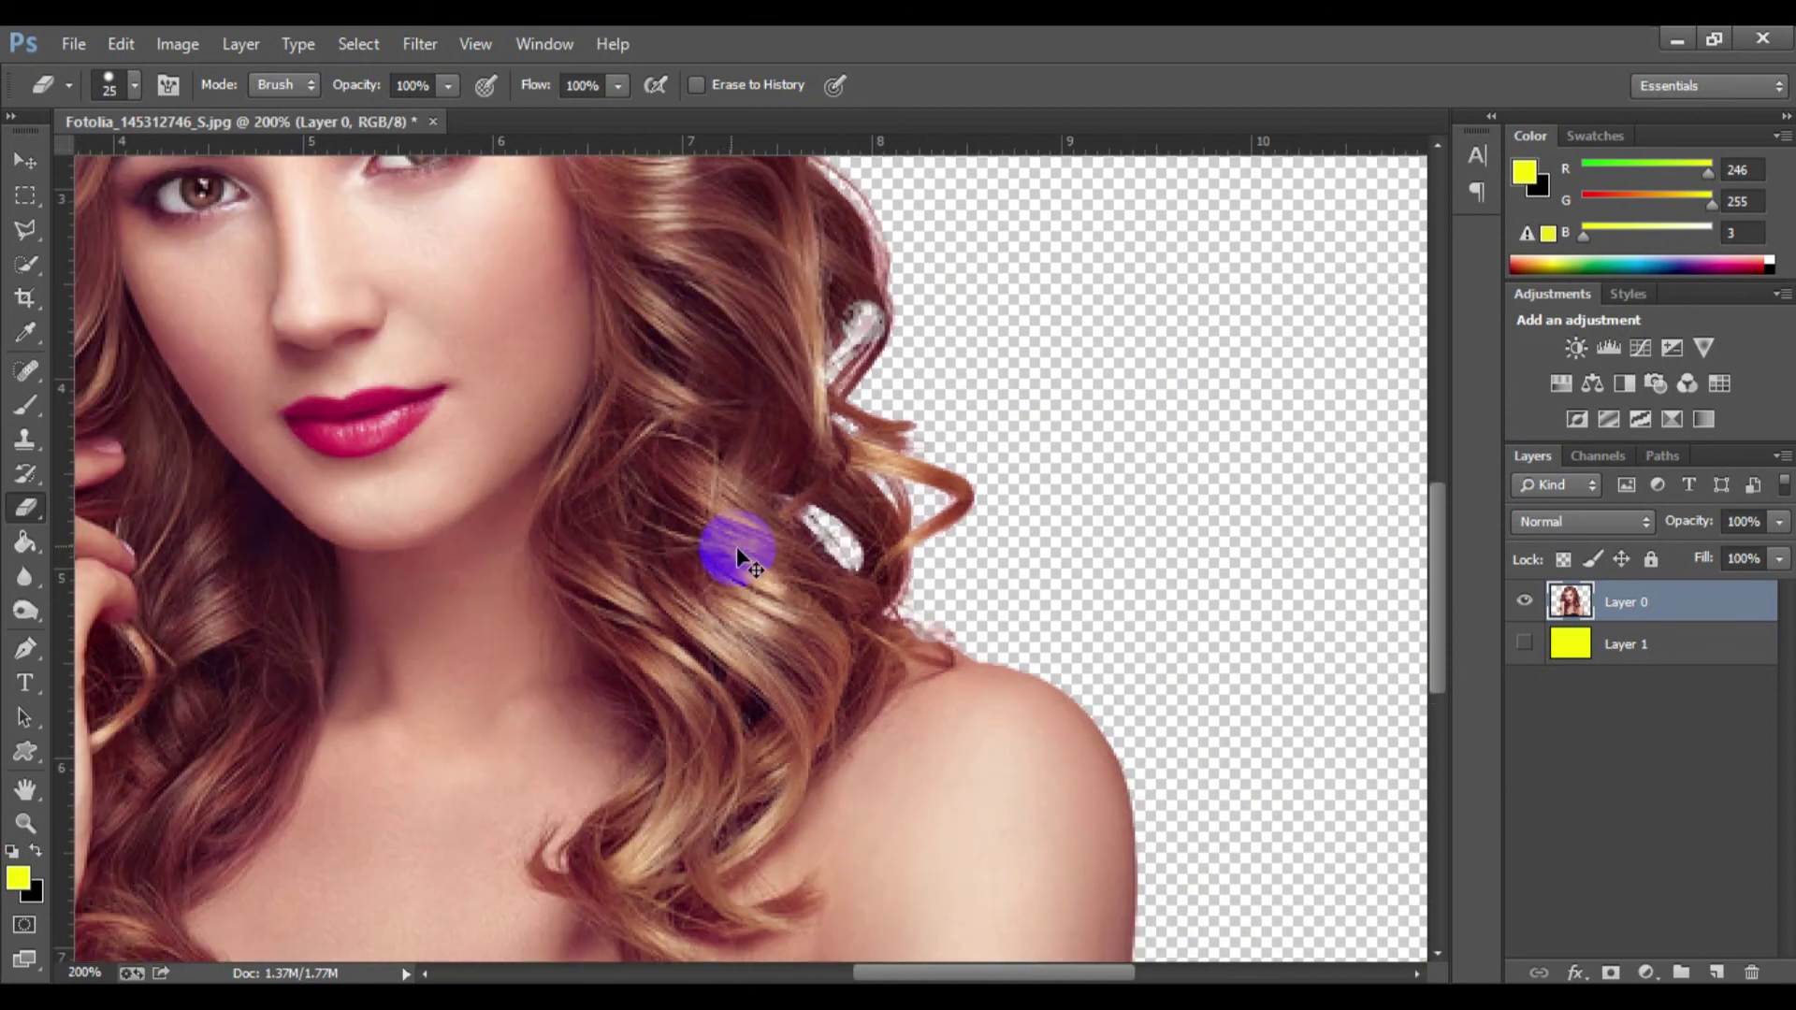
# Step: Zoom back to the full portrait, show the yellow layer again and select Layer 1
pyautogui.hotkey('ctrl', '1')
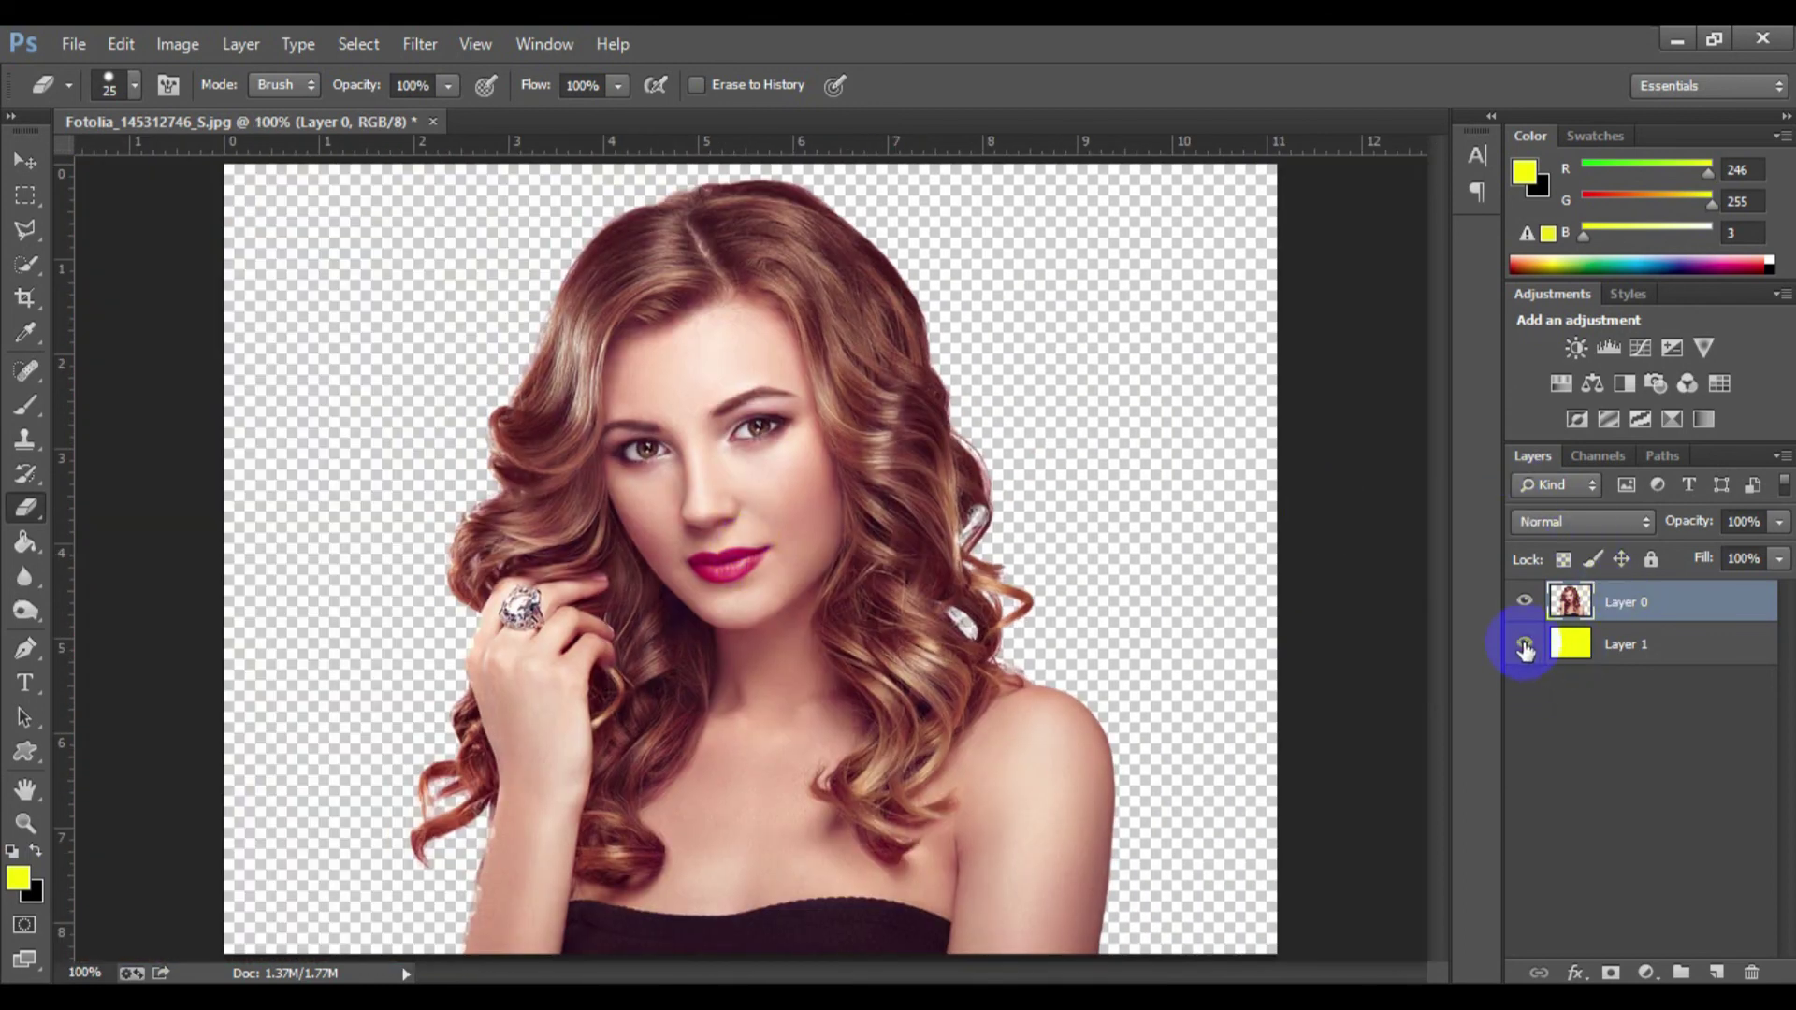
pyautogui.click(1525, 645)
pyautogui.click(1714, 653)
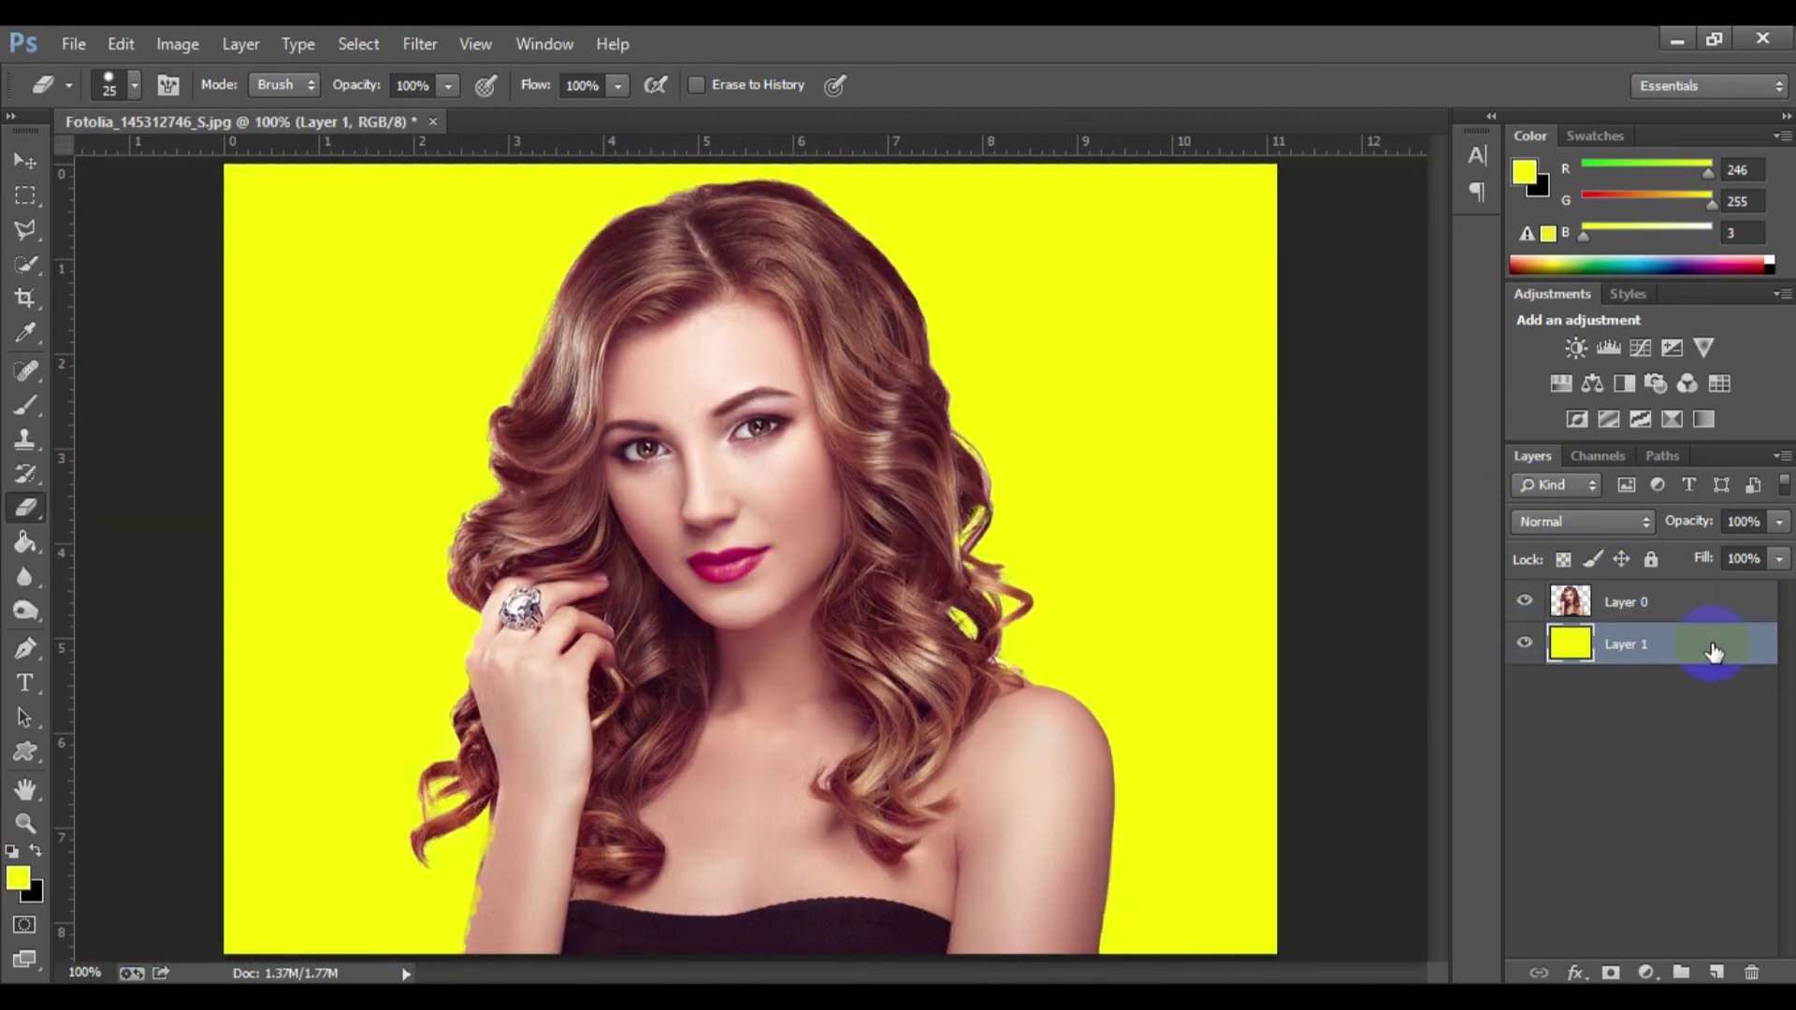
# Step: Apply Hue/Saturation to the yellow layer with Hue +125 and Lightness near 0, turning it bright cyan
pyautogui.click(184, 38)
pyautogui.moveTo(216, 110)
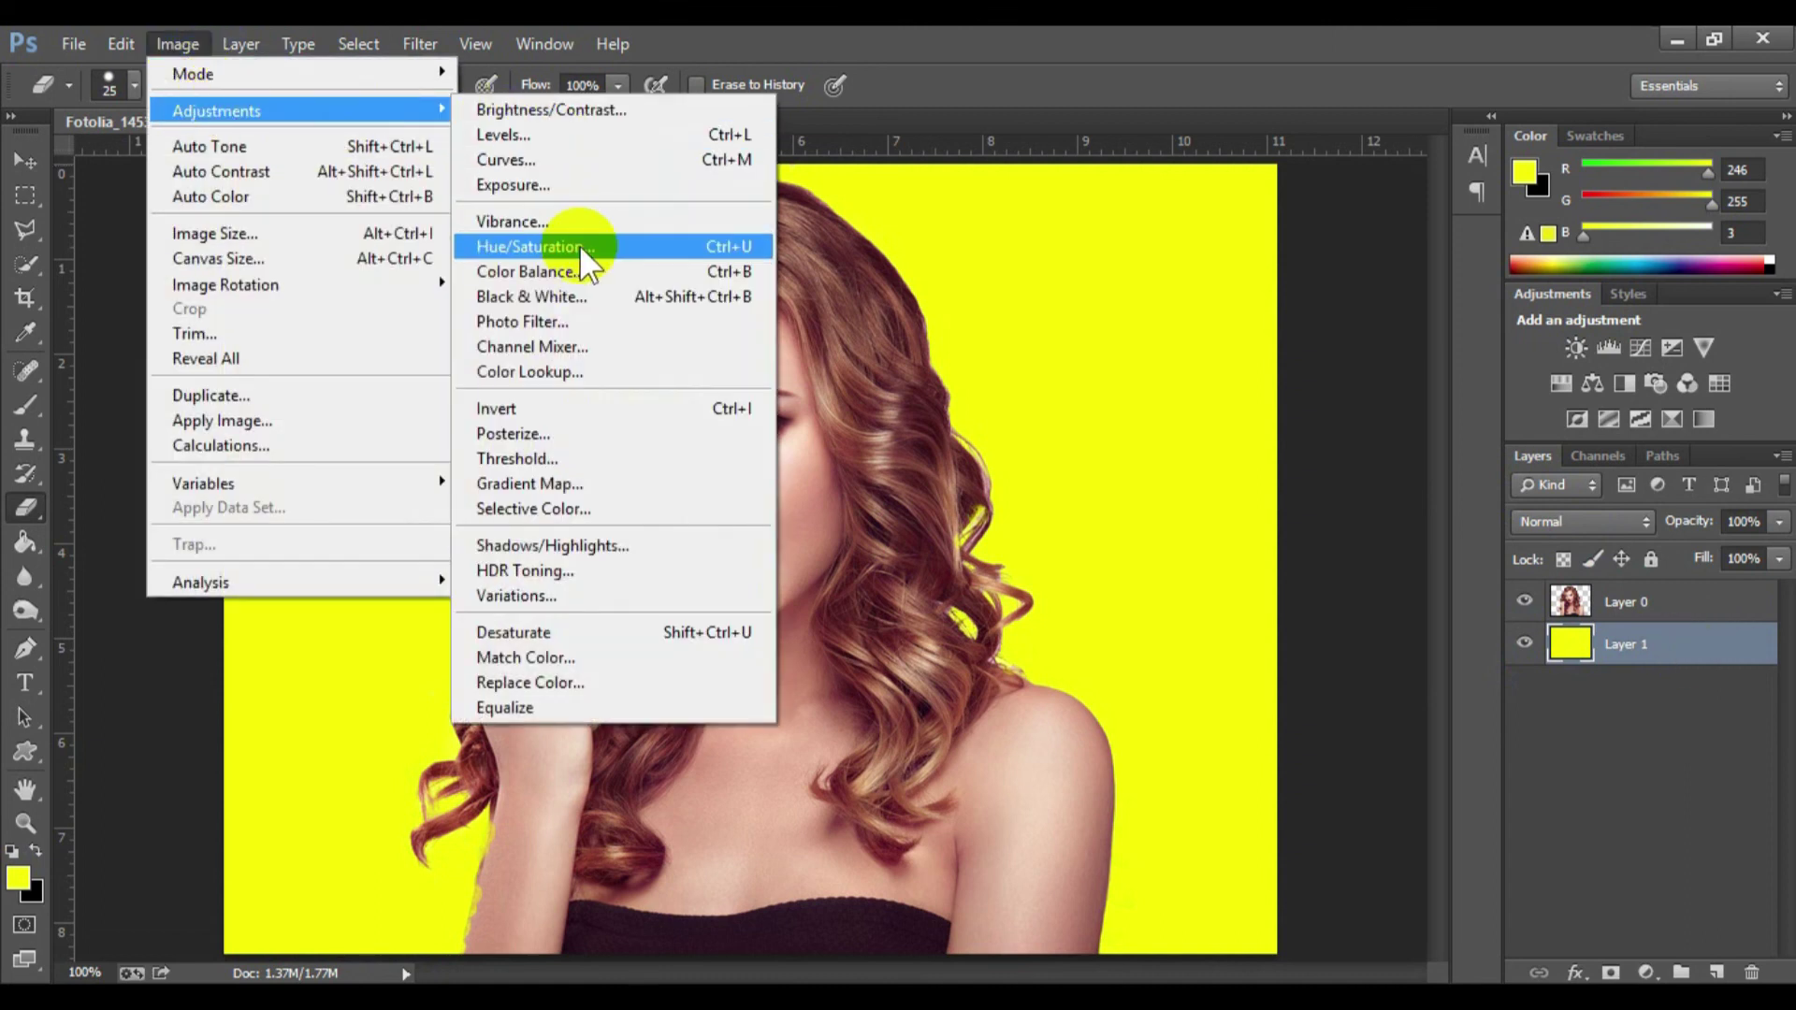
pyautogui.click(580, 245)
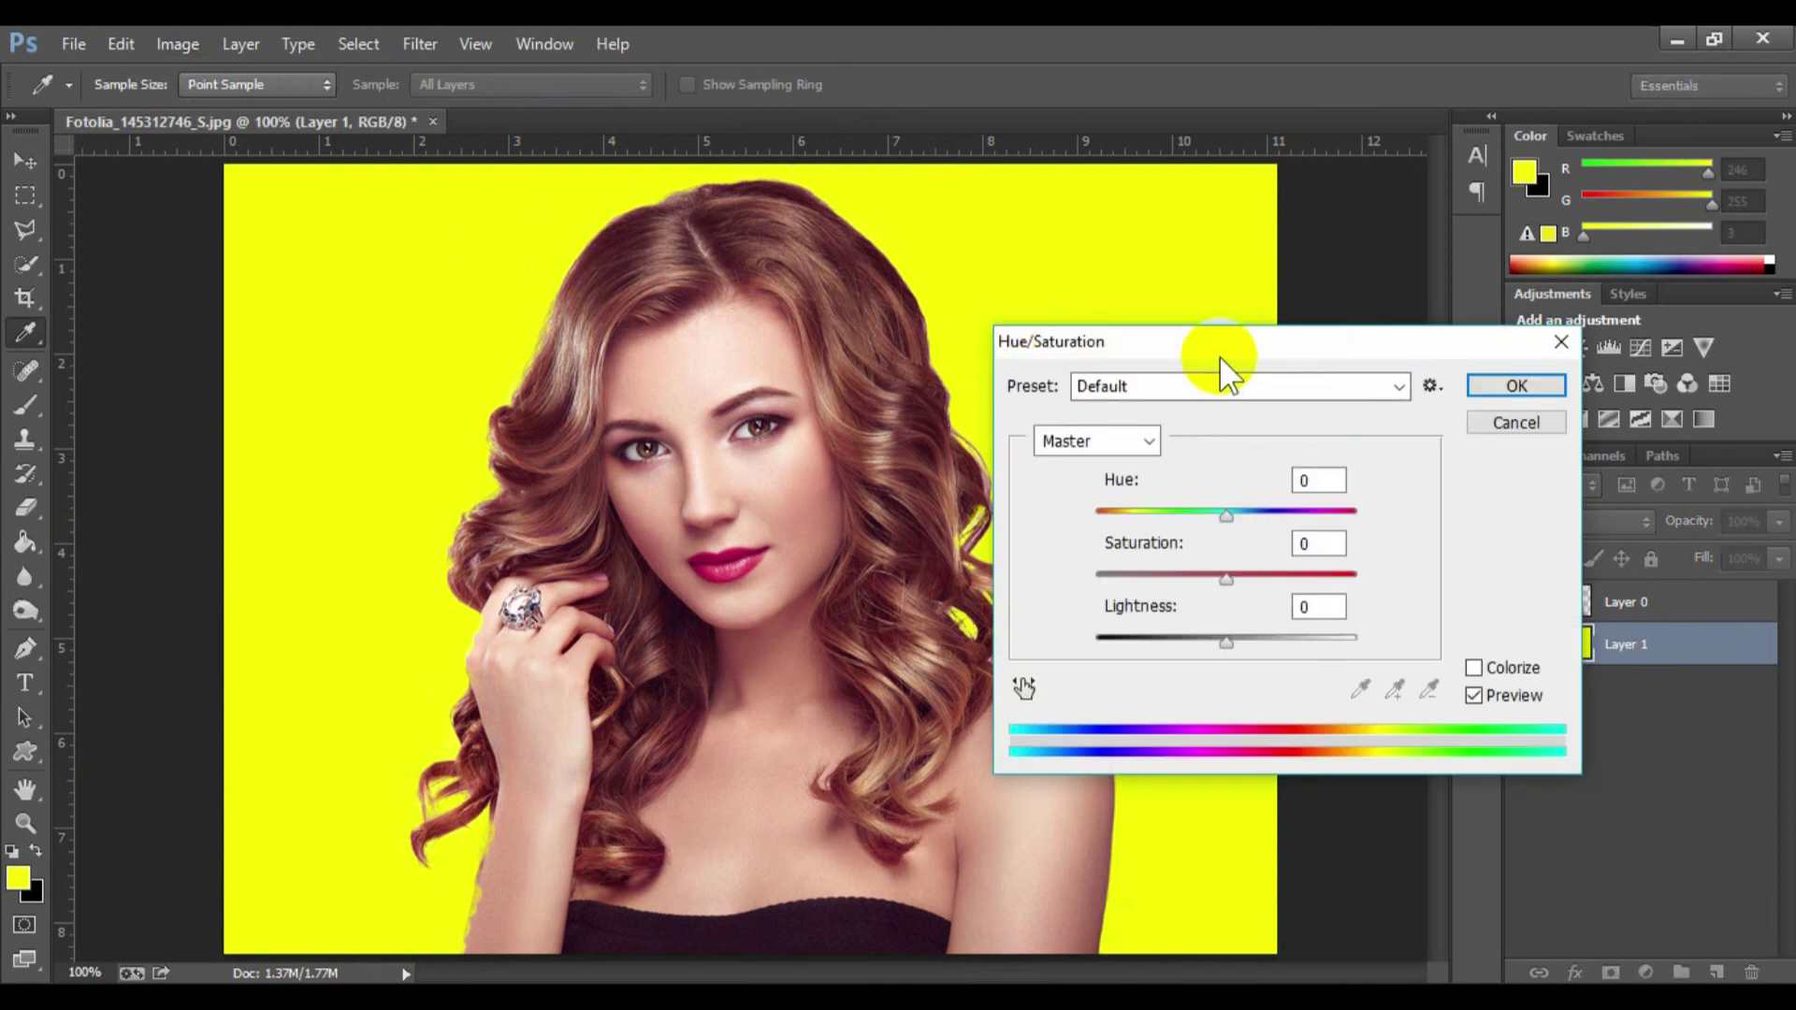
pyautogui.moveTo(1220, 343); pyautogui.dragTo(1403, 152)
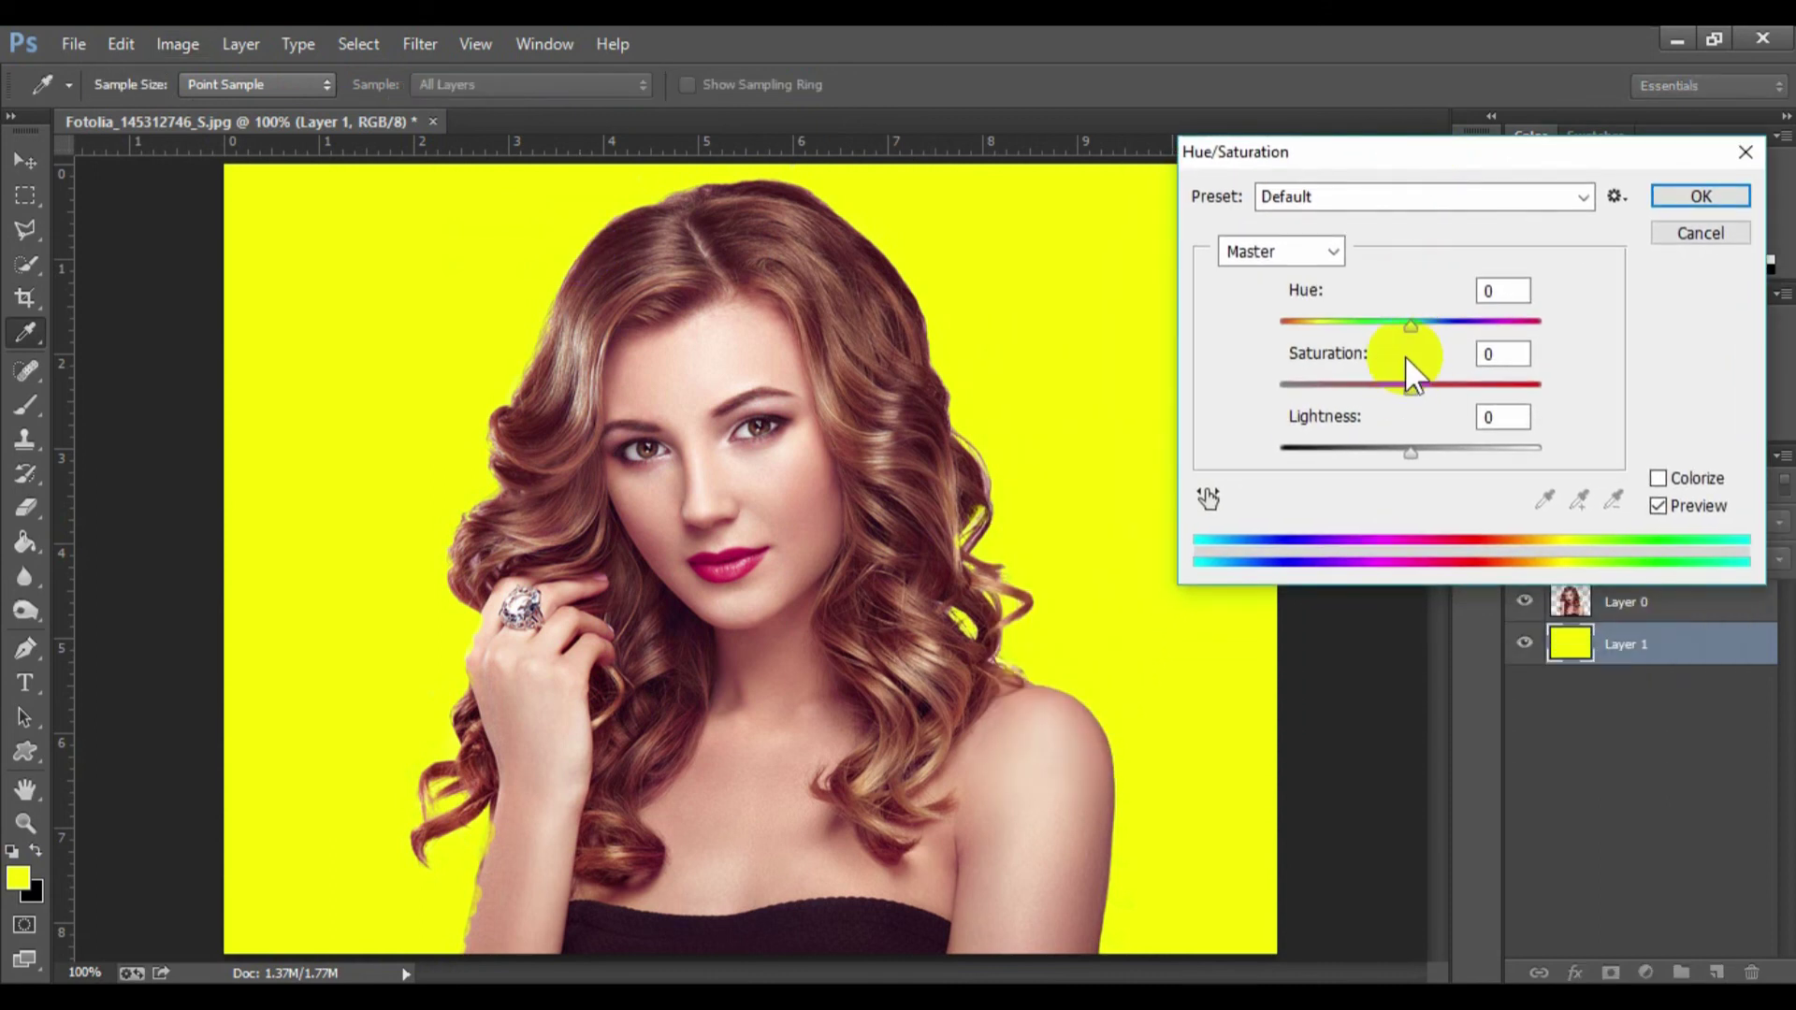
pyautogui.moveTo(1410, 325)
pyautogui.mouseDown()
pyautogui.moveTo(1260, 329)
pyautogui.moveTo(1531, 344)
pyautogui.moveTo(1512, 339)
pyautogui.mouseUp()
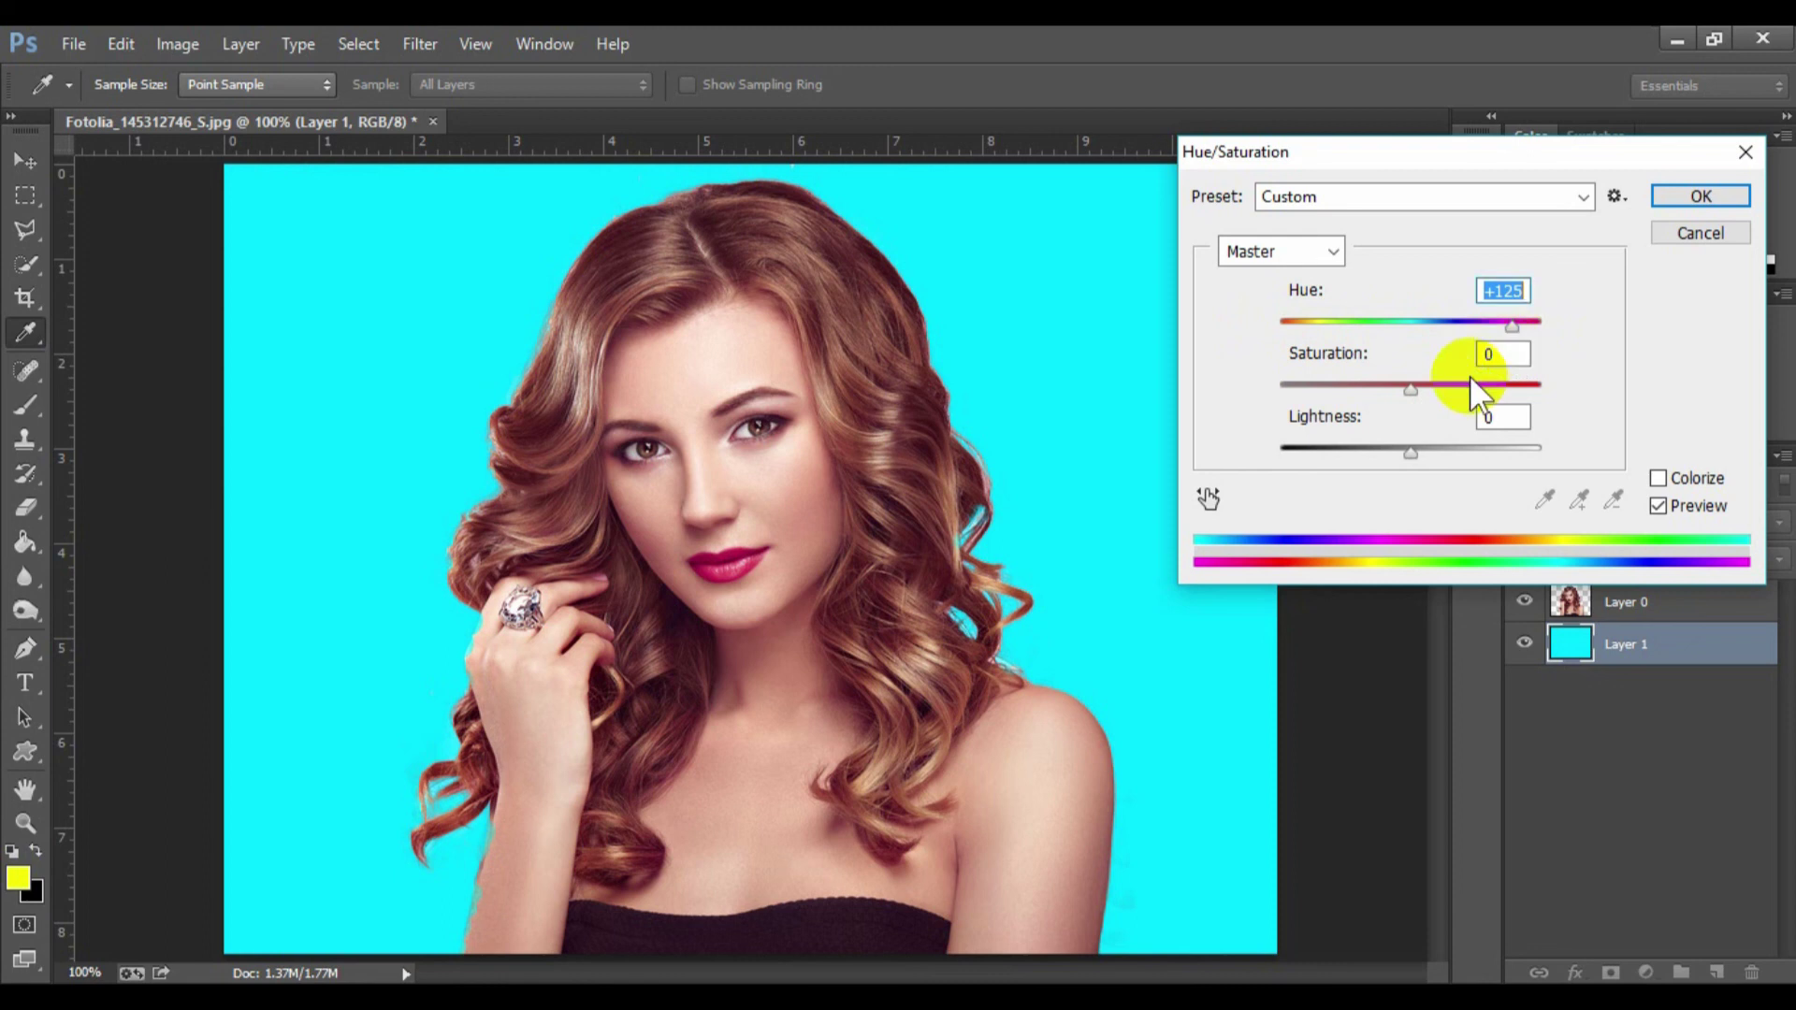
pyautogui.moveTo(1409, 451); pyautogui.dragTo(1231, 451)
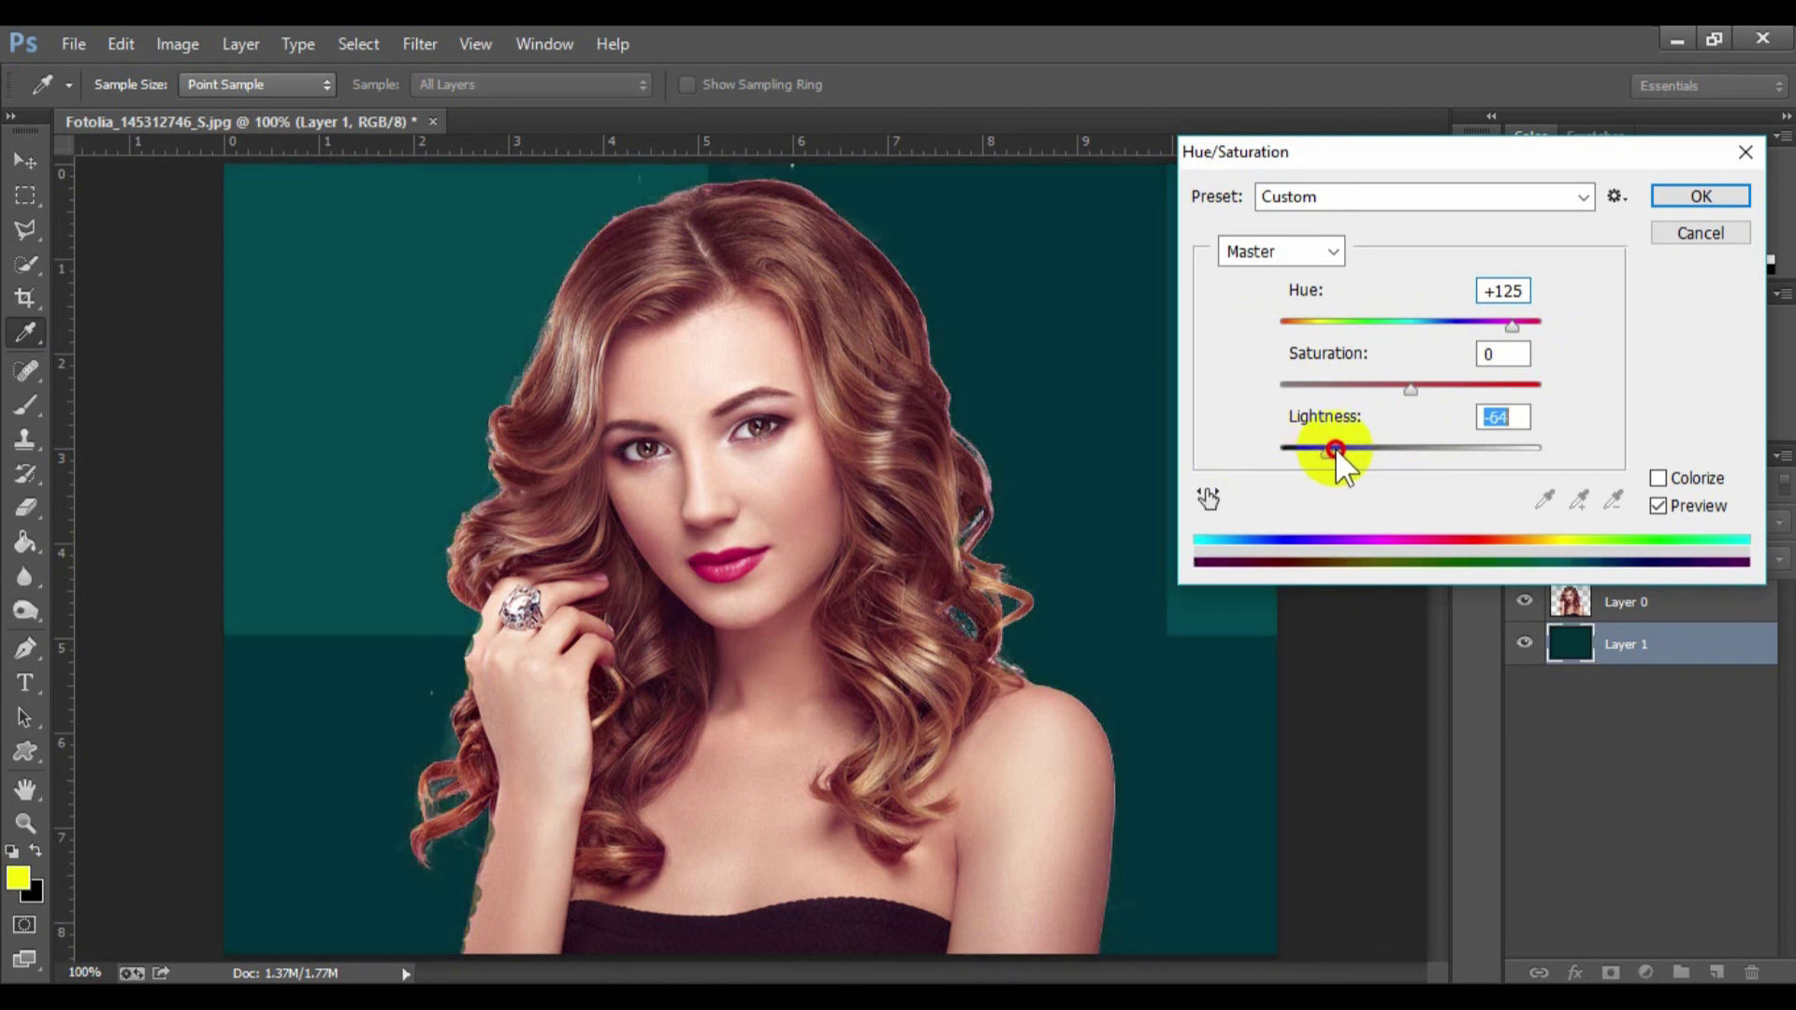
pyautogui.moveTo(1278, 451); pyautogui.dragTo(1406, 445)
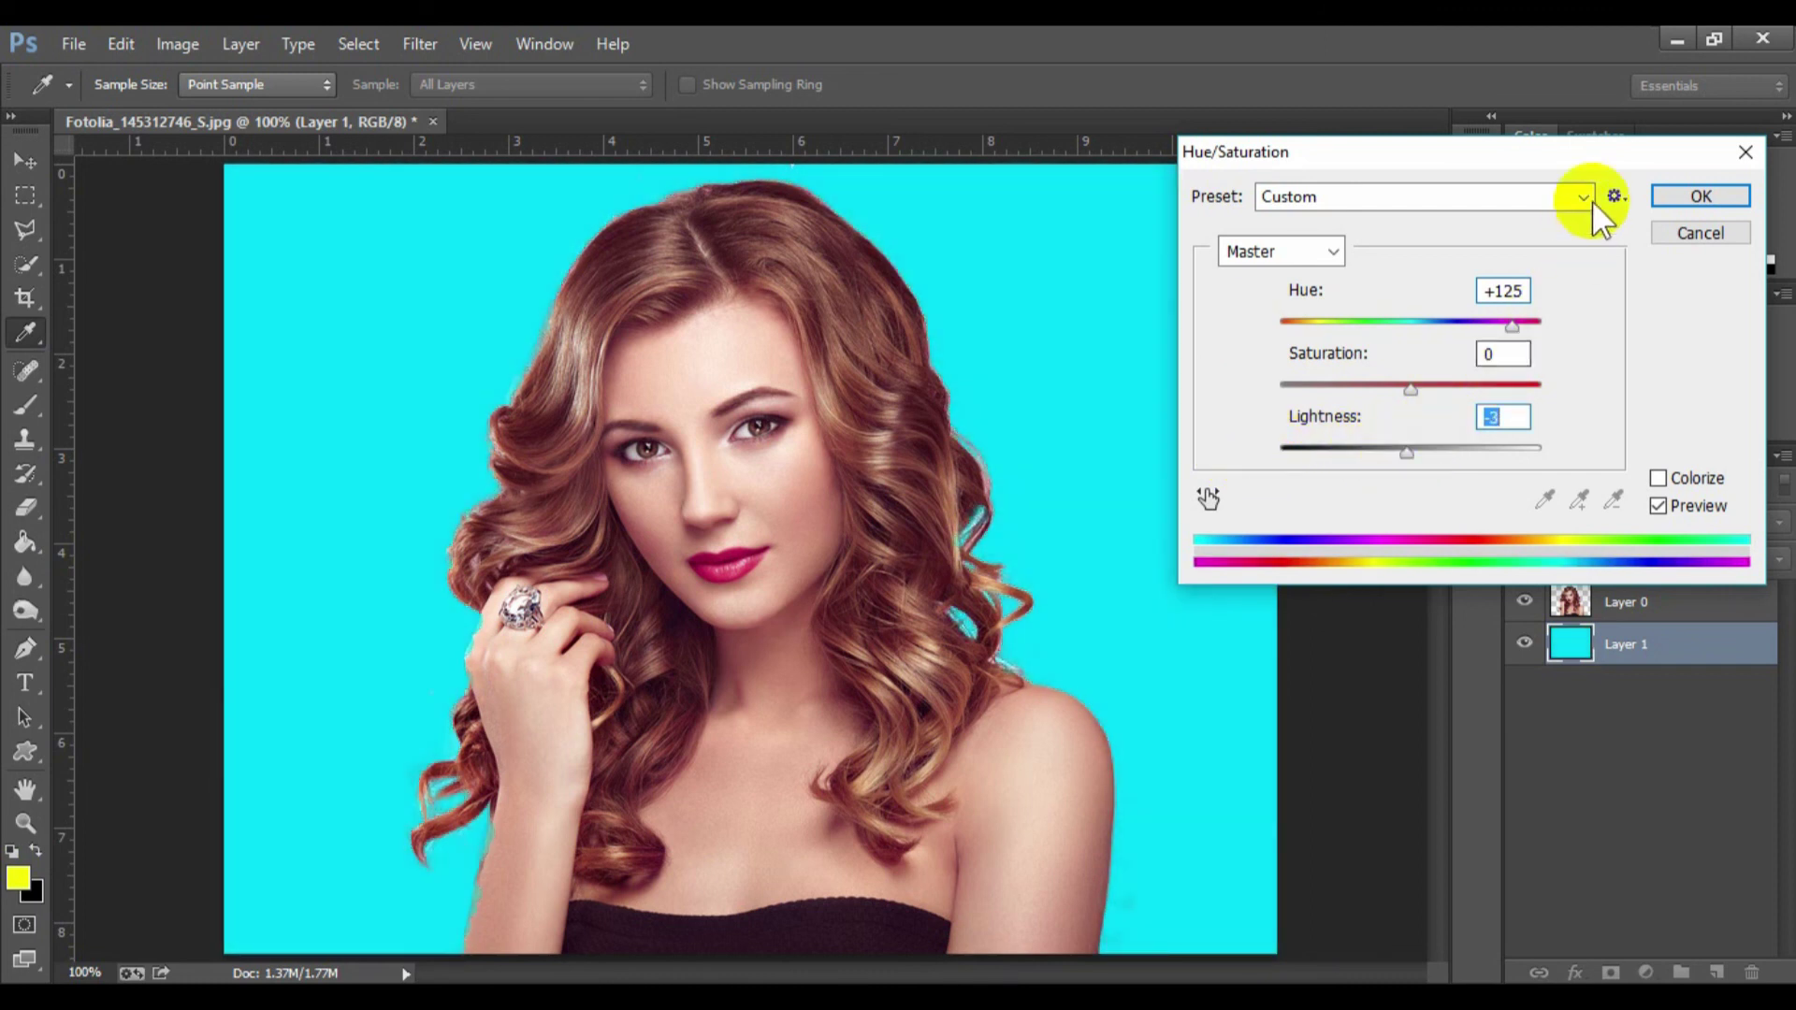
pyautogui.press('e')
pyautogui.click(1675, 196)
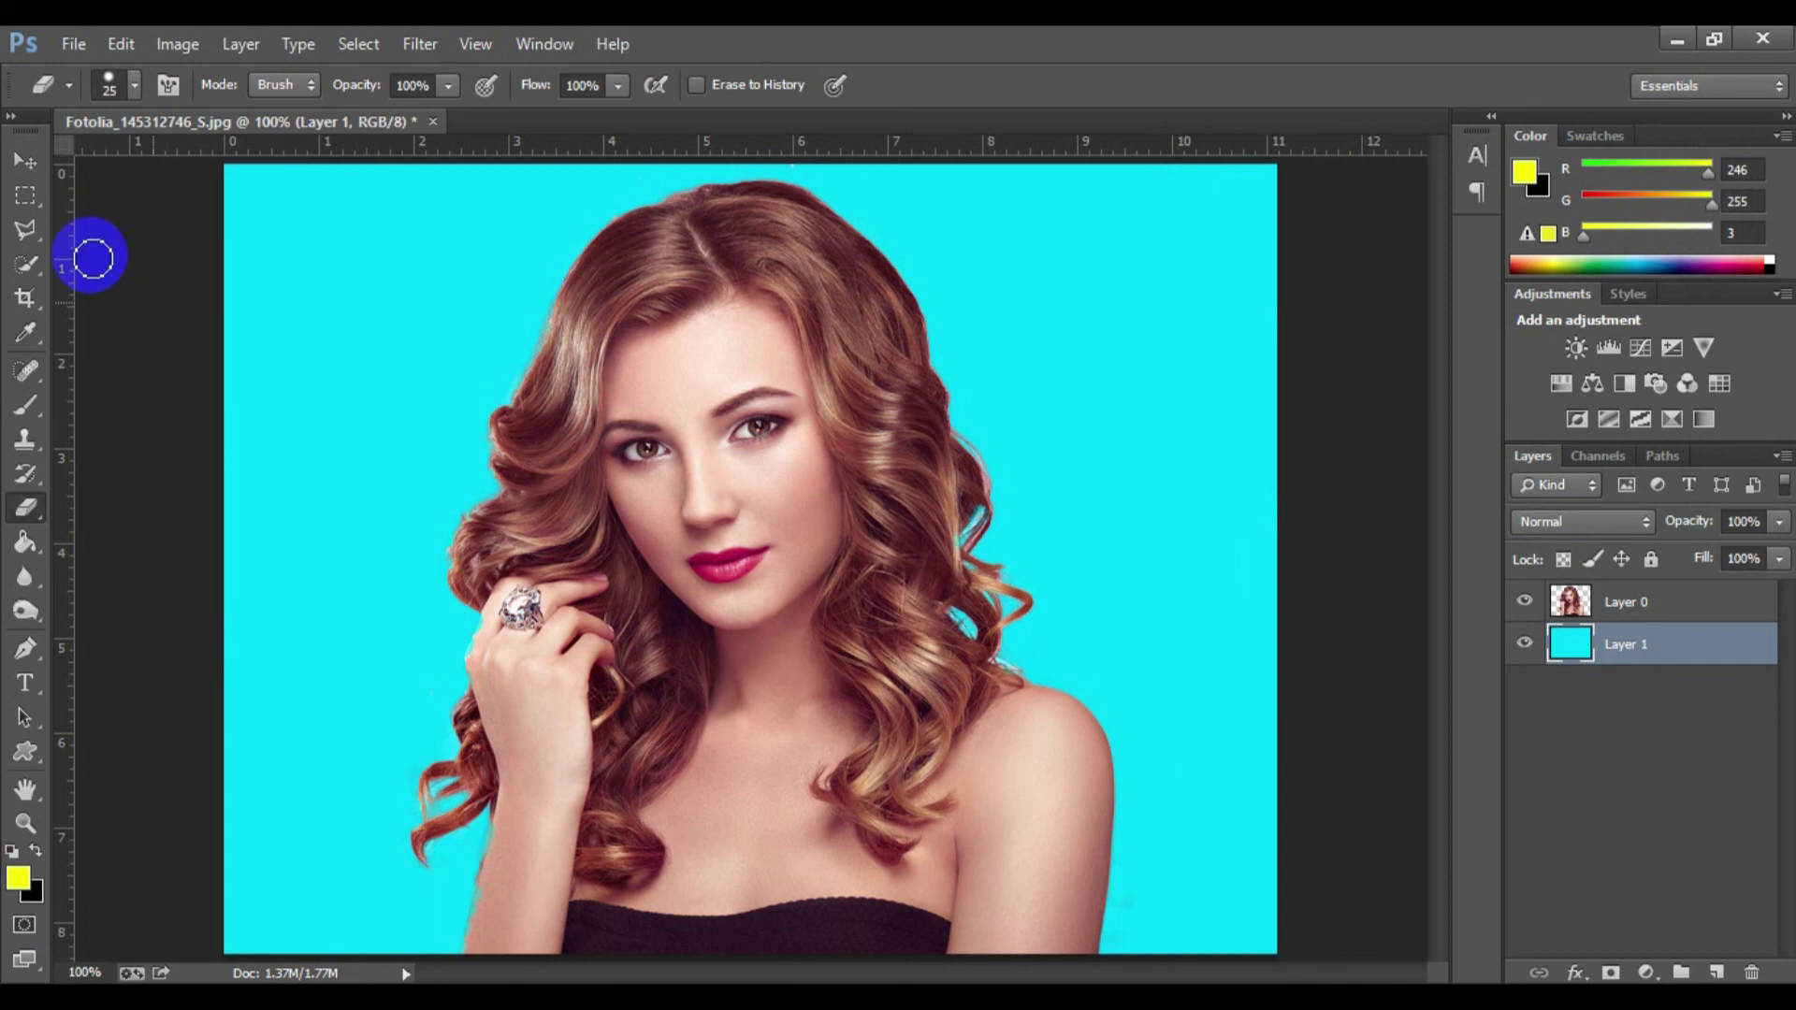
# Step: Select the Move Tool to reposition the cyan Layer 1
pyautogui.click(13, 169)
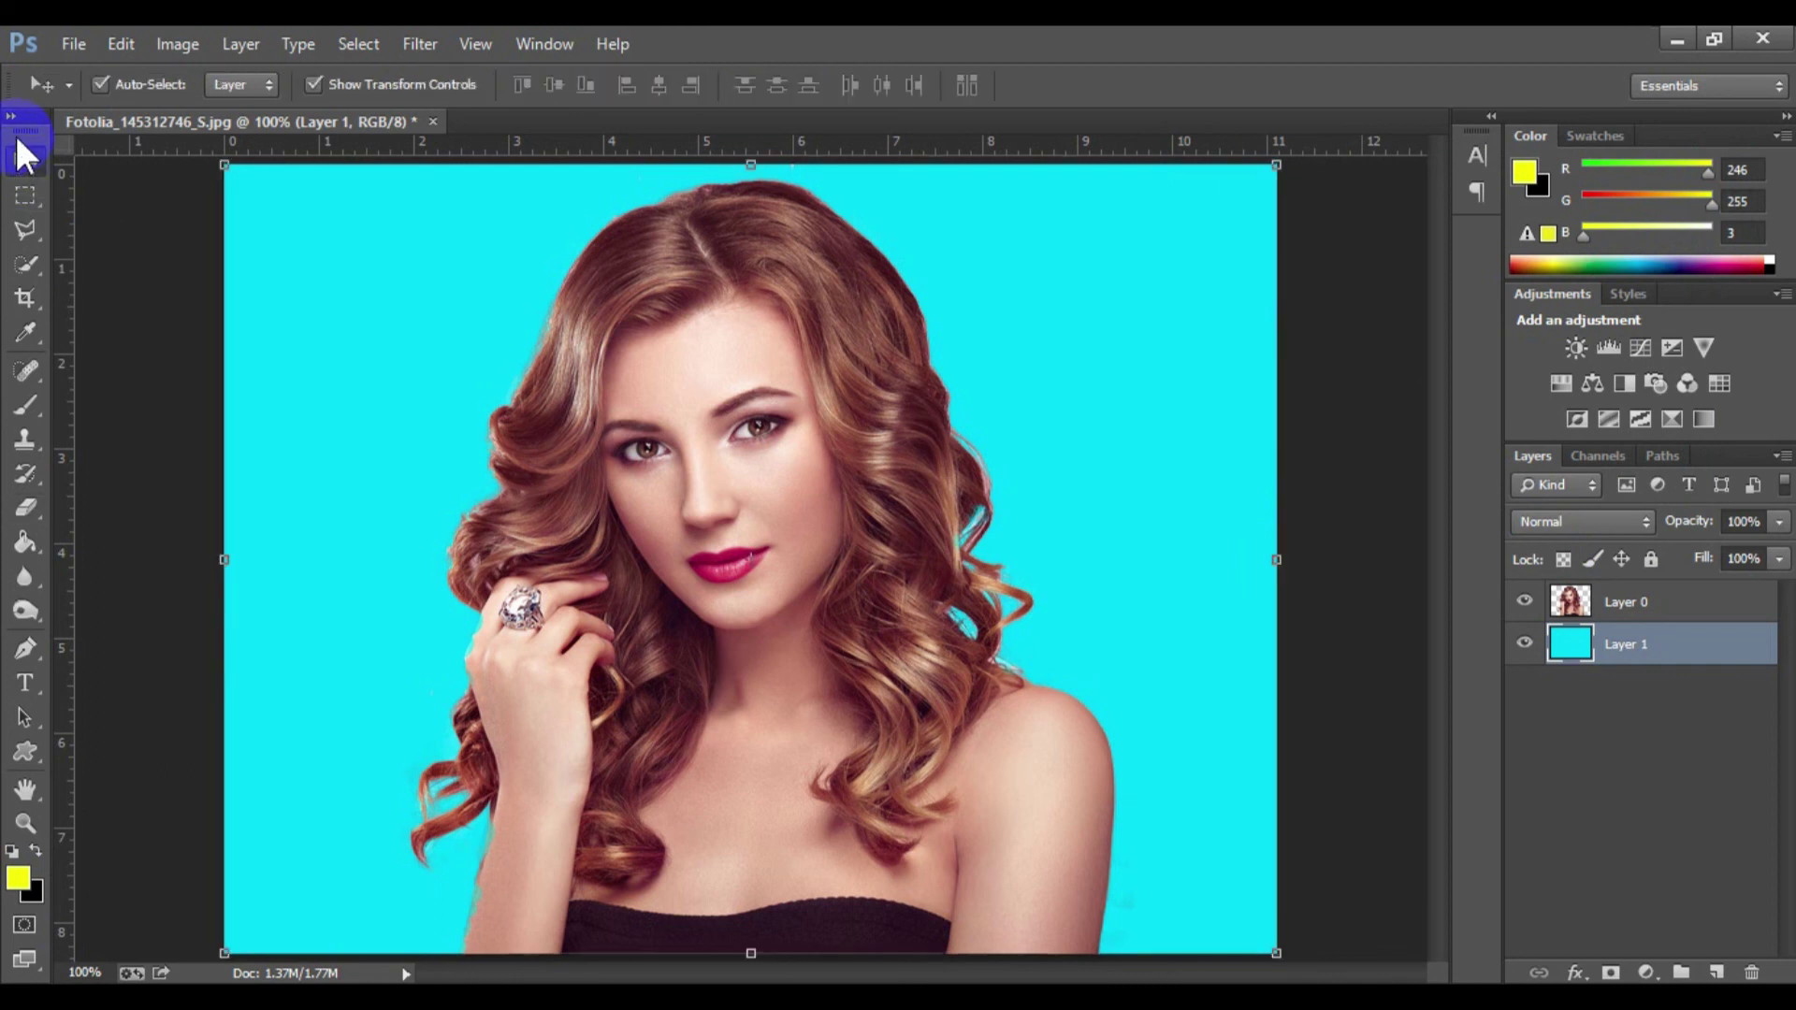